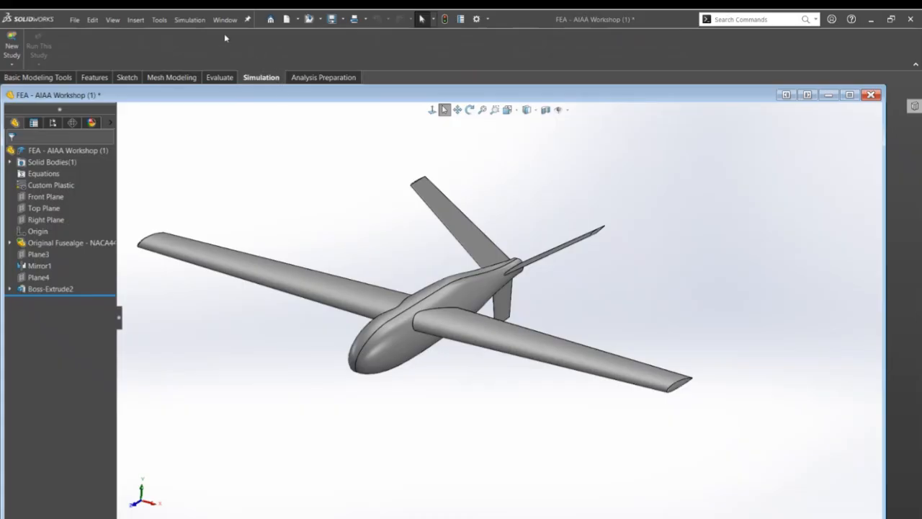
Create a new Static simulation study for the aircraft model, keeping the name Static 1
{"action": "left_click", "coordinate": [12, 48]}
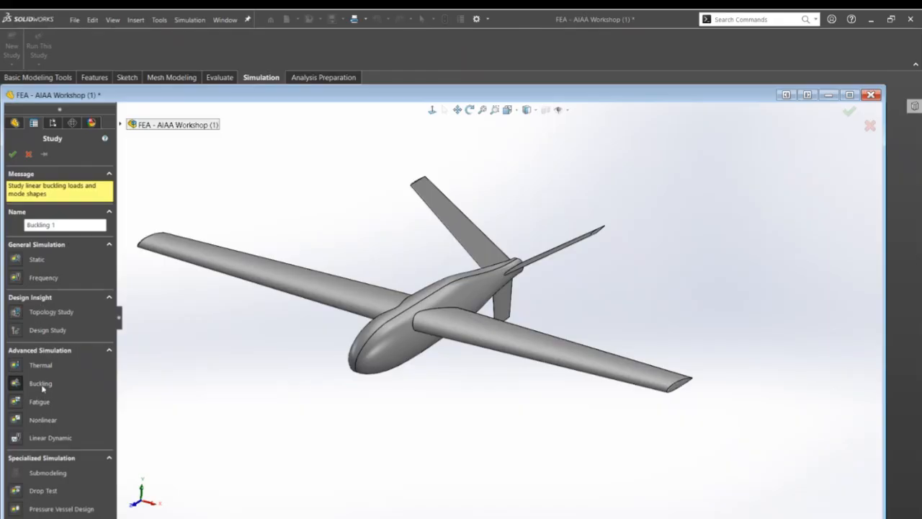
{"action": "left_click", "coordinate": [16, 261]}
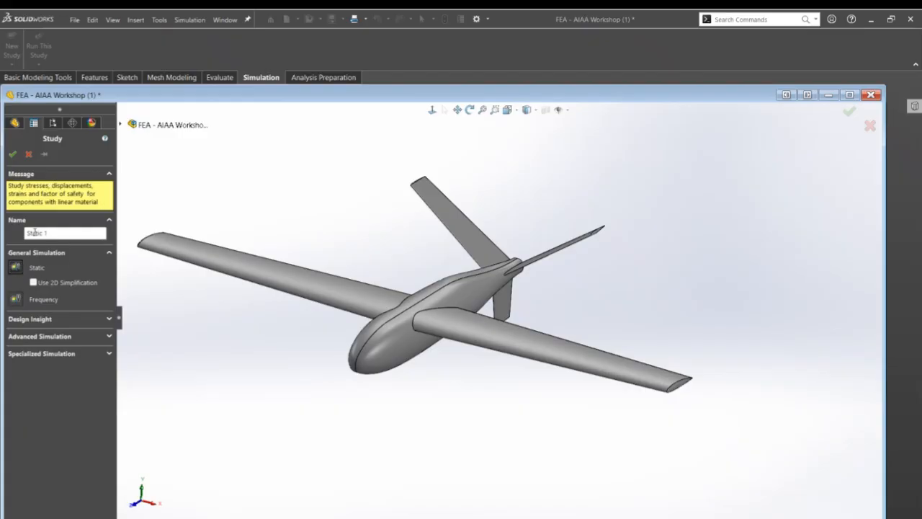
{"action": "left_click", "coordinate": [11, 155]}
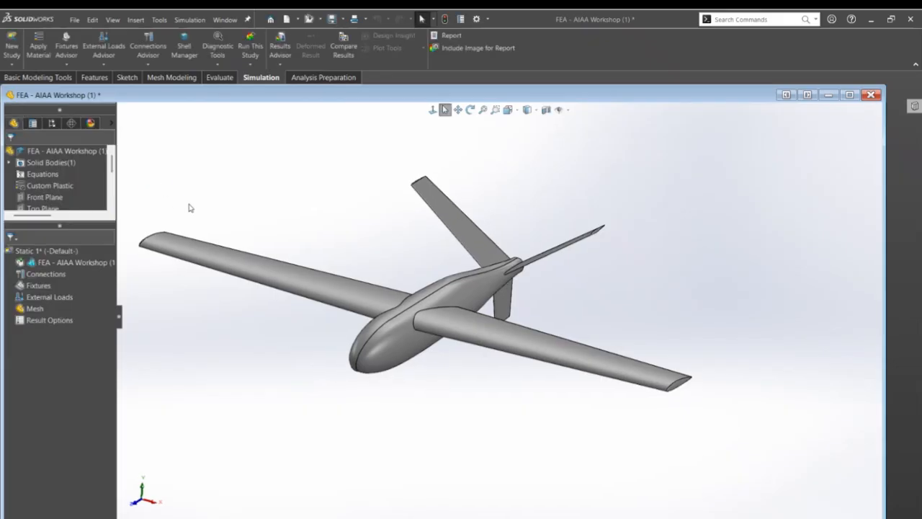
{"action": "left_click", "coordinate": [71, 296]}
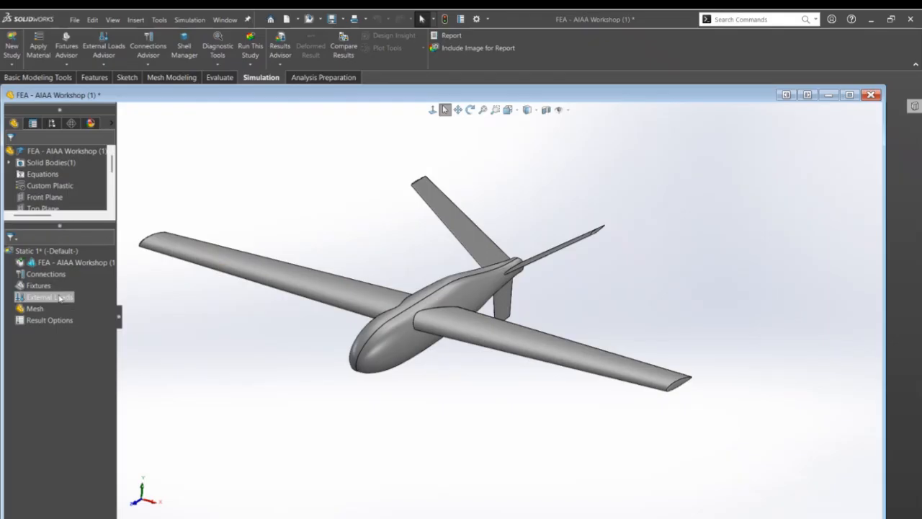
{"action": "left_click", "coordinate": [137, 253]}
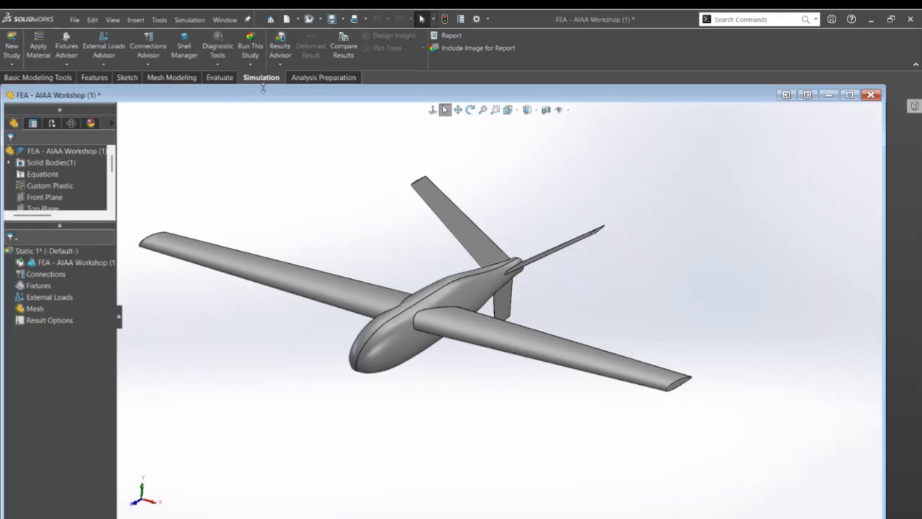
{"action": "left_click", "coordinate": [79, 307]}
{"action": "left_click", "coordinate": [47, 301]}
Start a Fixed Geometry fixture and select three edges along the fuselage's lower centreline up to the nose
{"action": "right_click", "coordinate": [43, 286]}
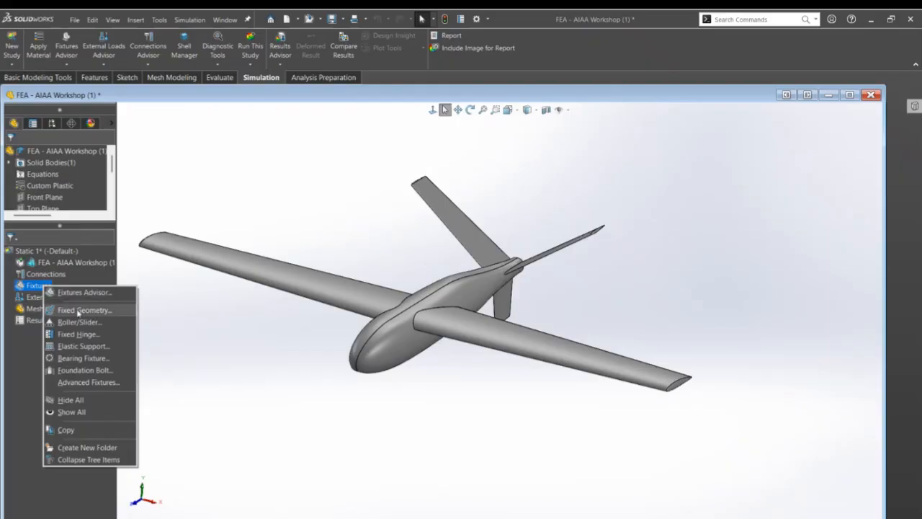
{"action": "left_click", "coordinate": [79, 310]}
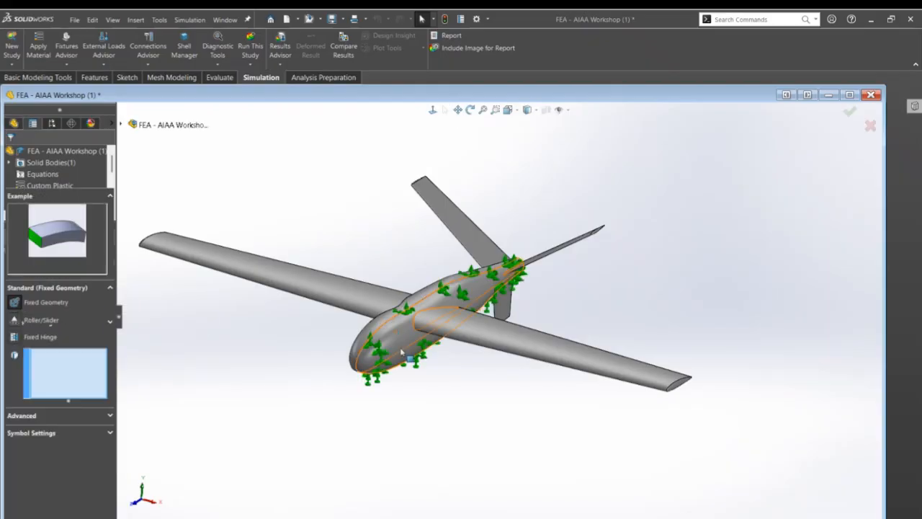
{"action": "middle_click_drag", "start_coordinate": [401, 352], "coordinate": [441, 328]}
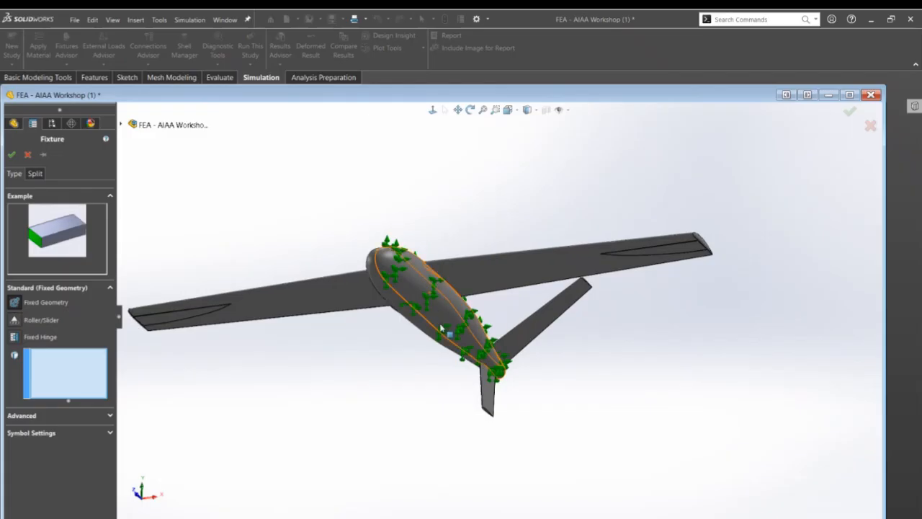
{"action": "left_click", "coordinate": [460, 350]}
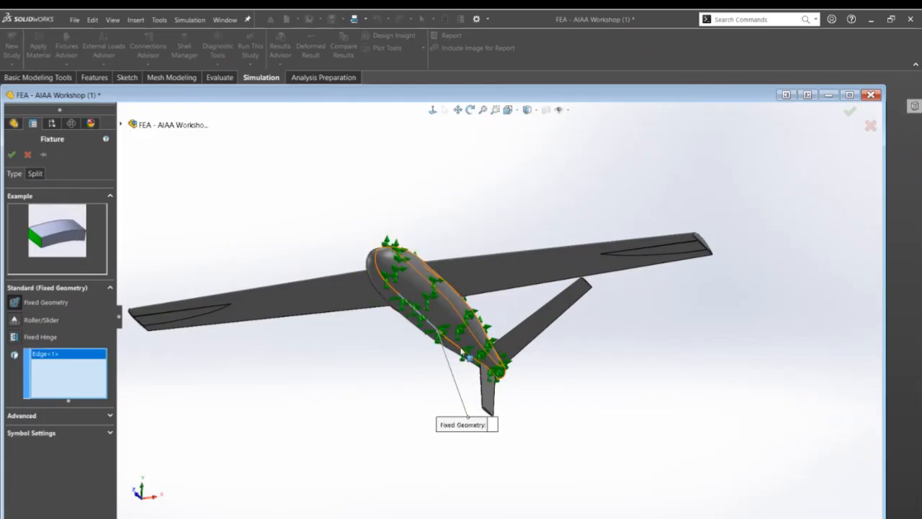
{"action": "left_click", "coordinate": [409, 308]}
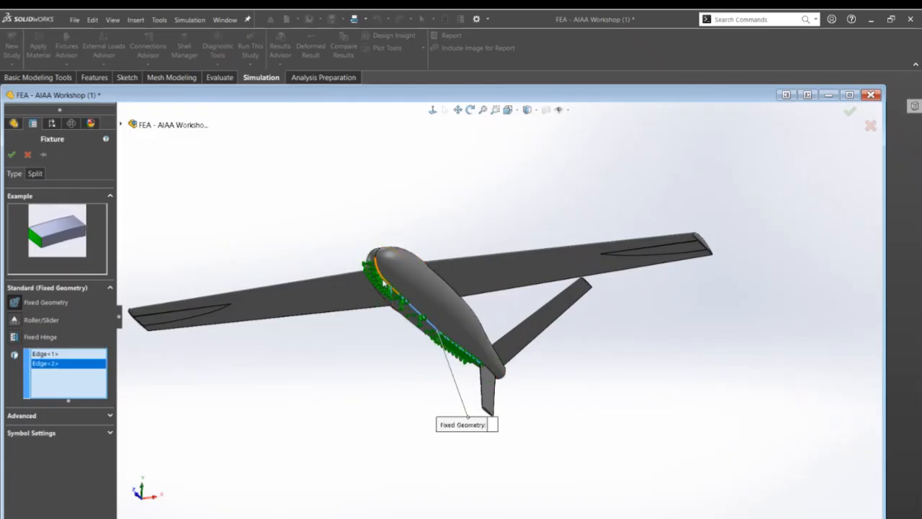
{"action": "left_click", "coordinate": [384, 282]}
Add the three edges along the fuselage's upper centreline to the Fixed Geometry fixture and accept it
{"action": "middle_click_drag", "start_coordinate": [384, 282], "coordinate": [385, 333]}
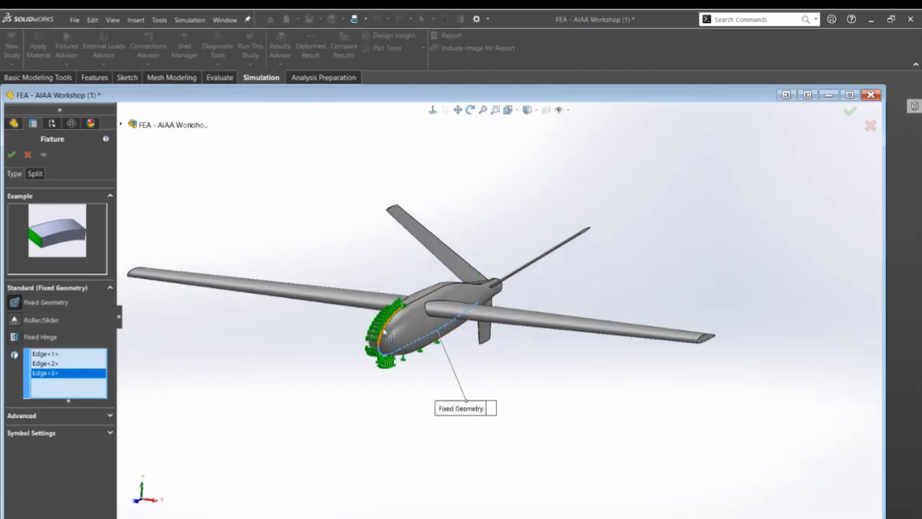
{"action": "left_click", "coordinate": [417, 296]}
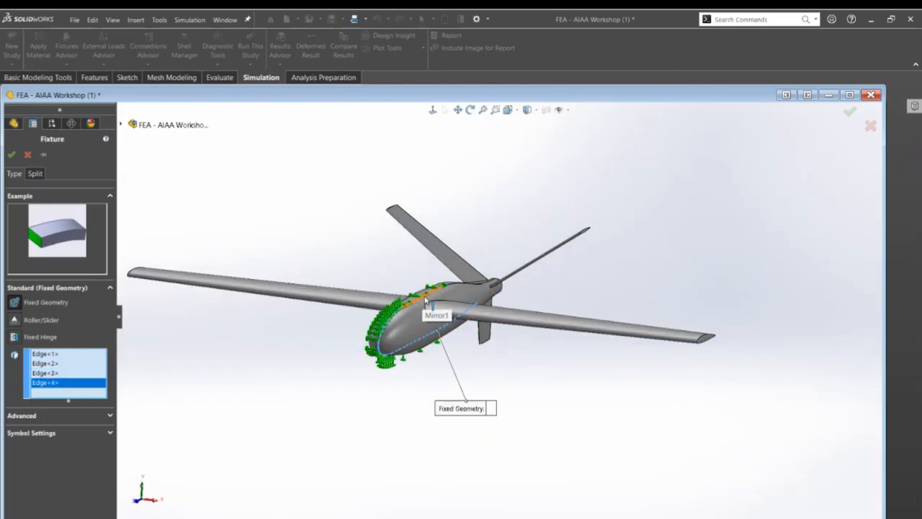
{"action": "left_click", "coordinate": [425, 299]}
{"action": "middle_click_drag", "start_coordinate": [425, 299], "coordinate": [462, 276]}
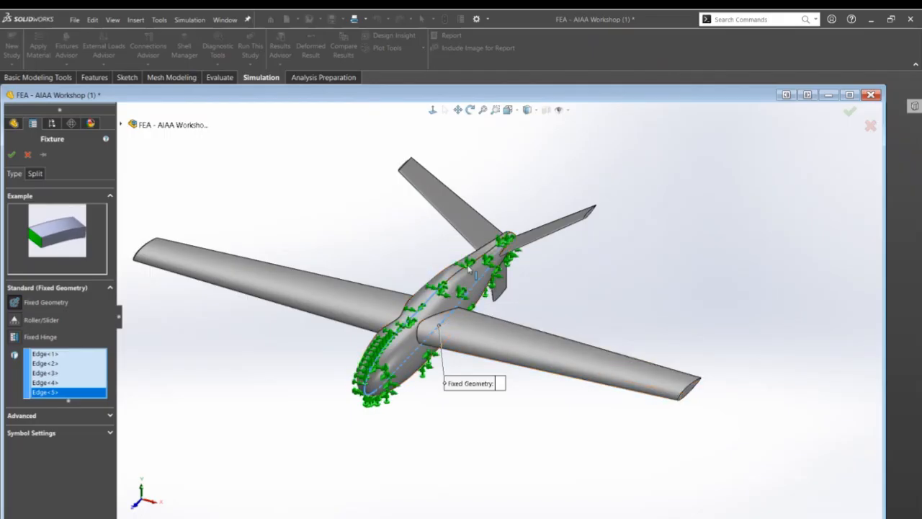
{"action": "left_click", "coordinate": [468, 267]}
{"action": "middle_click_drag", "start_coordinate": [469, 268], "coordinate": [393, 216]}
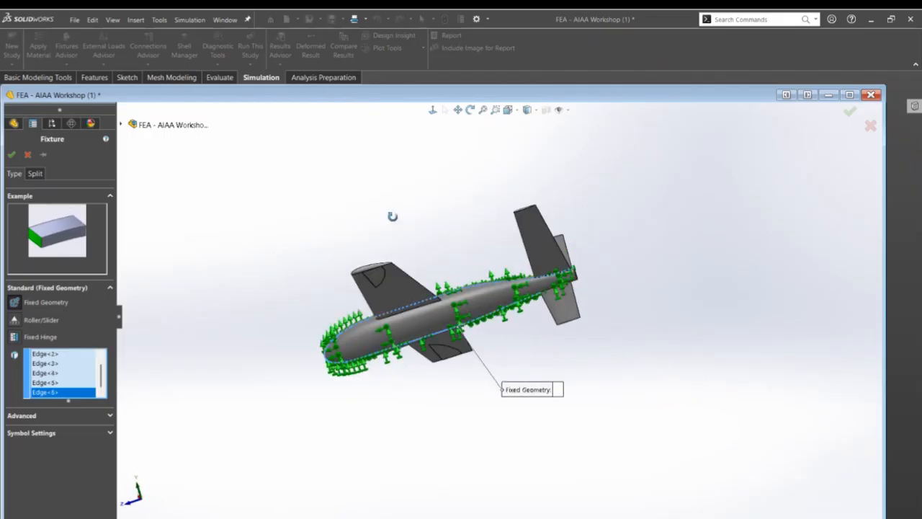
{"action": "middle_click_drag", "start_coordinate": [509, 353], "coordinate": [546, 331]}
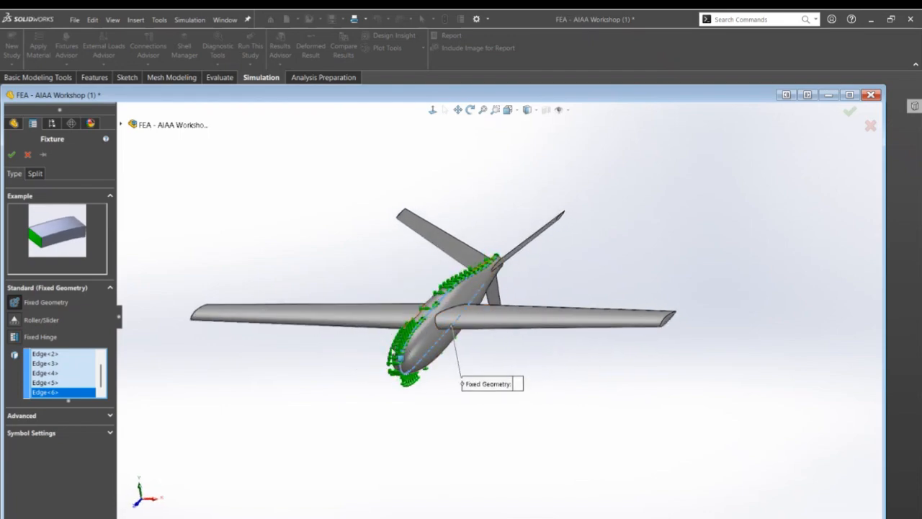
{"action": "middle_click_drag", "start_coordinate": [557, 376], "coordinate": [546, 380]}
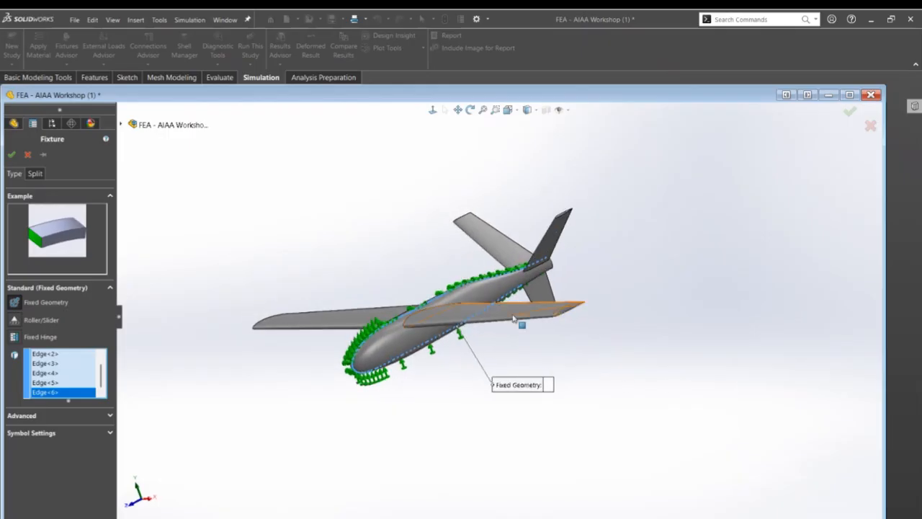
{"action": "scroll", "coordinate": [429, 317], "scroll_direction": "down", "scroll_amount": 2}
{"action": "scroll", "coordinate": [430, 317], "scroll_direction": "down", "scroll_amount": 1}
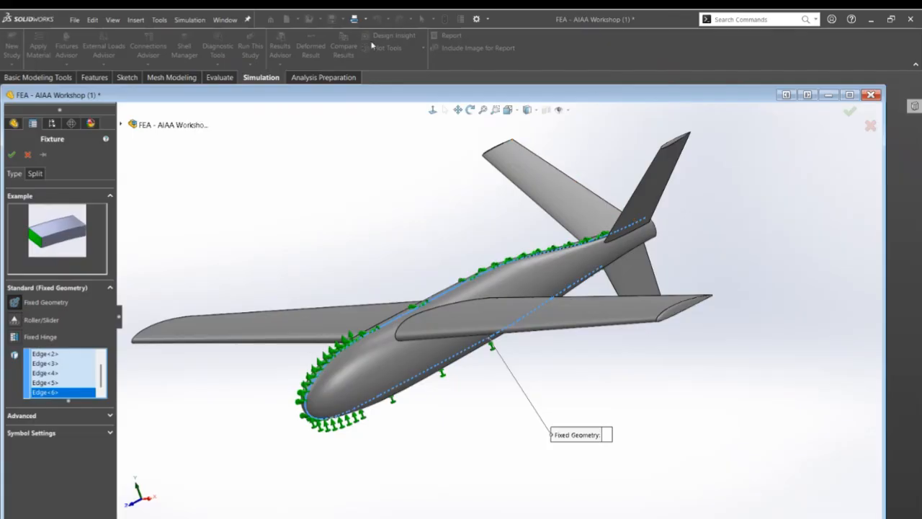
{"action": "left_click", "coordinate": [12, 157]}
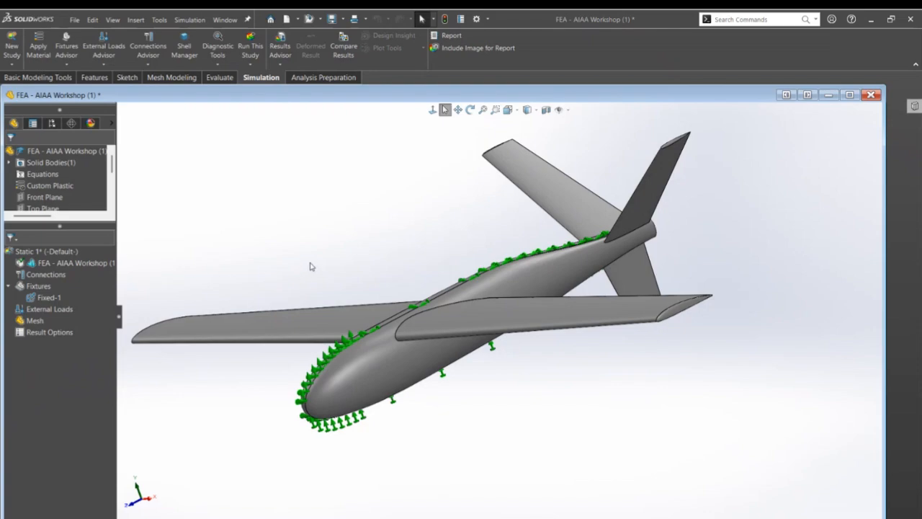
Open the material editor for the study's part and expand the SOLIDWORKS Materials and SOLIDWORKS DIN Materials libraries
{"action": "middle_click_drag", "start_coordinate": [311, 267], "coordinate": [362, 255]}
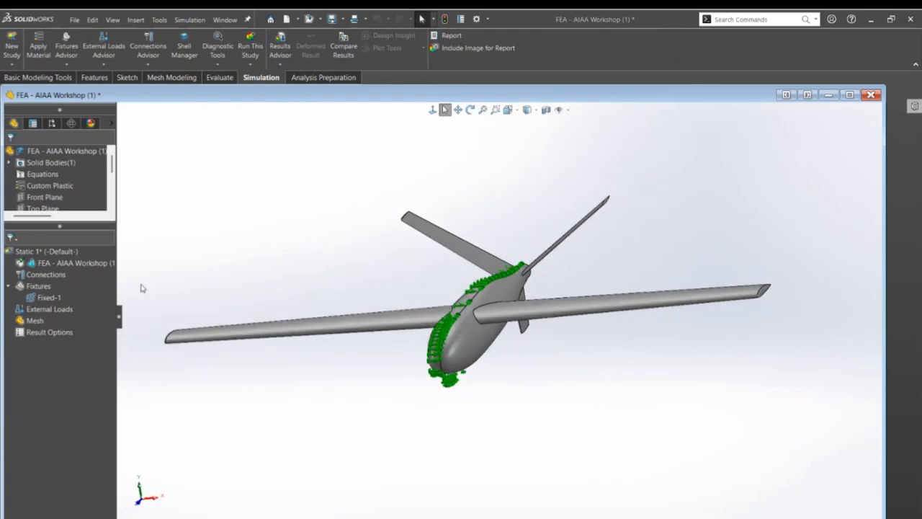
{"action": "right_click", "coordinate": [59, 264]}
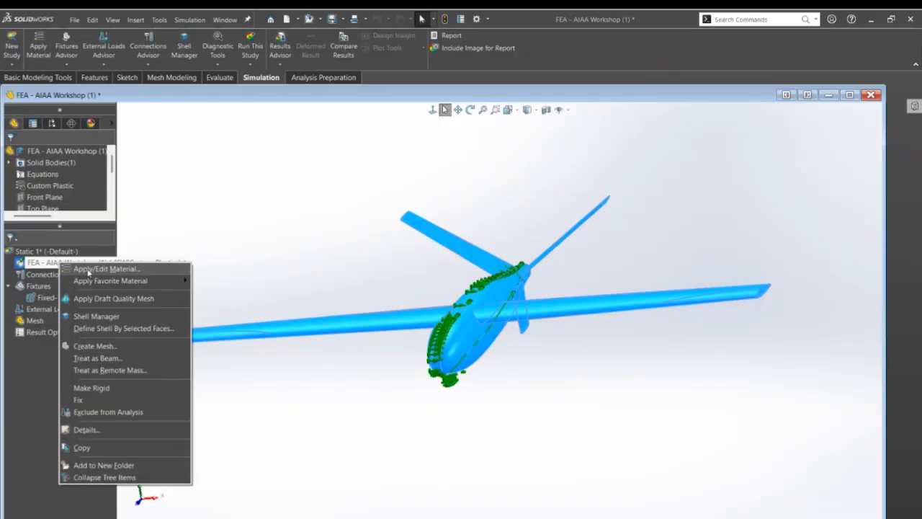
{"action": "left_click", "coordinate": [88, 270]}
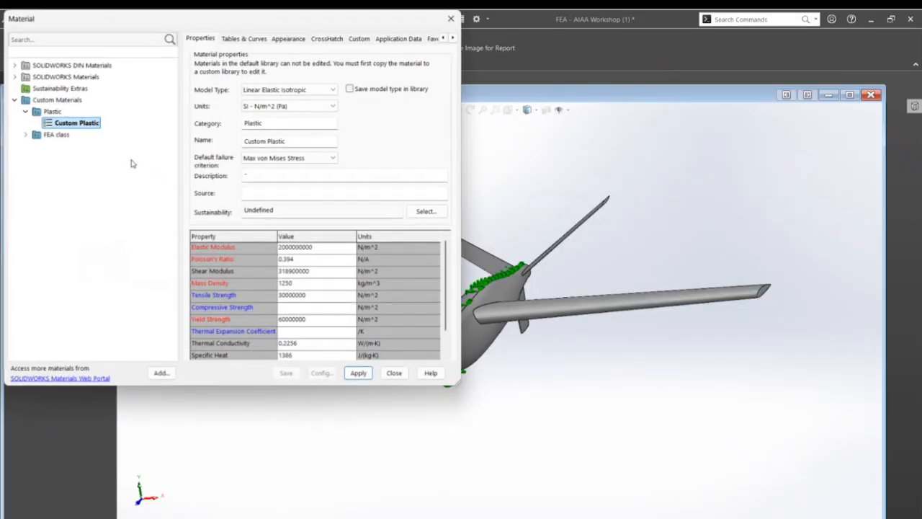
{"action": "left_click", "coordinate": [15, 76]}
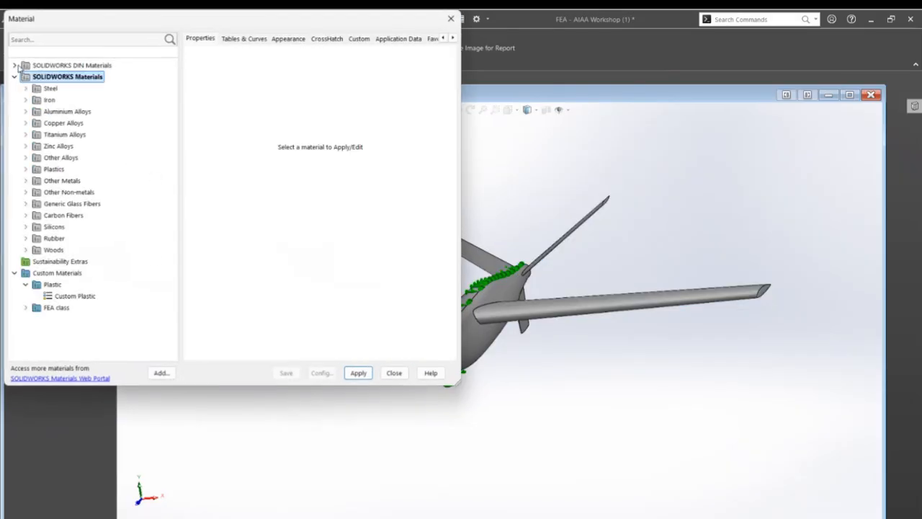
{"action": "left_click", "coordinate": [15, 65]}
{"action": "left_click", "coordinate": [15, 65]}
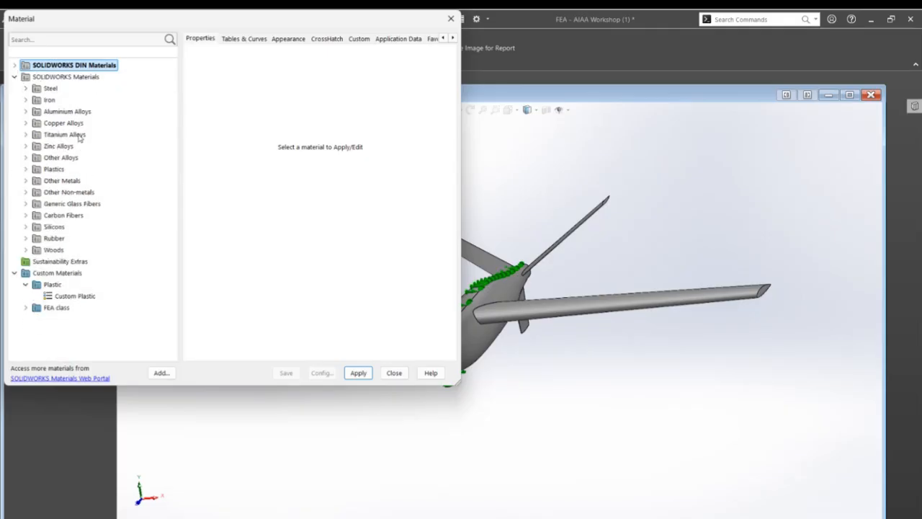
{"action": "left_click", "coordinate": [14, 66]}
Search the material library for "bal" and apply Balsa to the part
{"action": "left_click", "coordinate": [43, 38]}
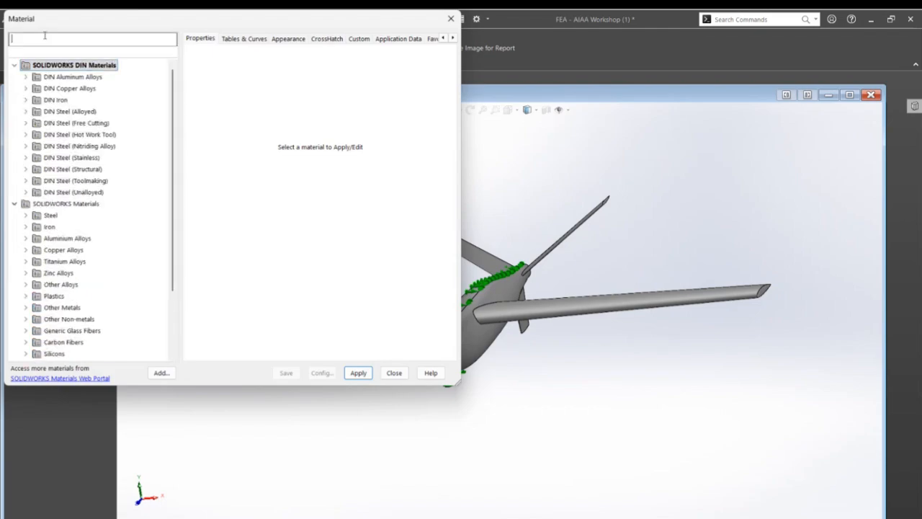
{"action": "type", "text": "bal"}
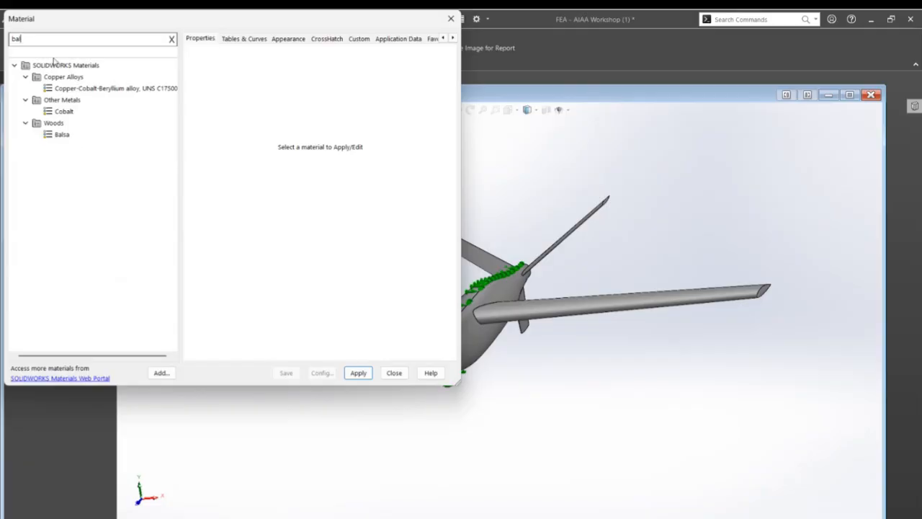
{"action": "left_click", "coordinate": [62, 135]}
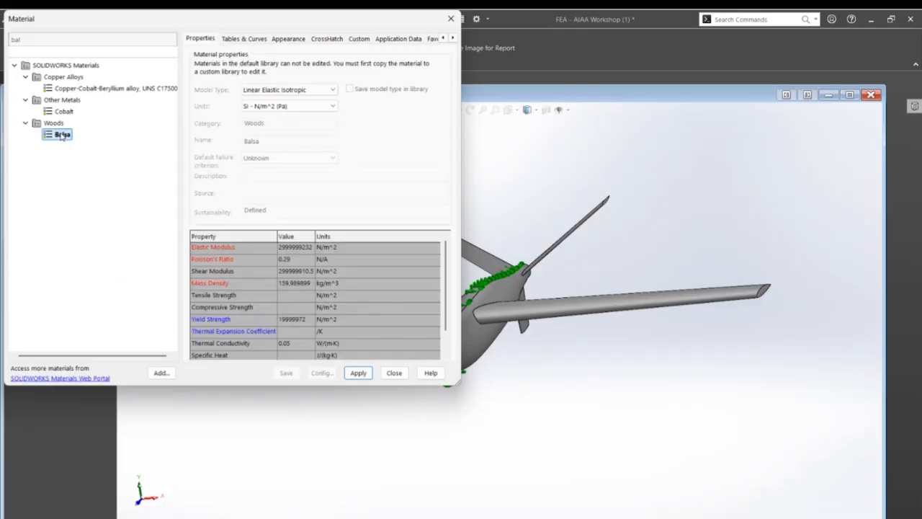
{"action": "left_click", "coordinate": [358, 375]}
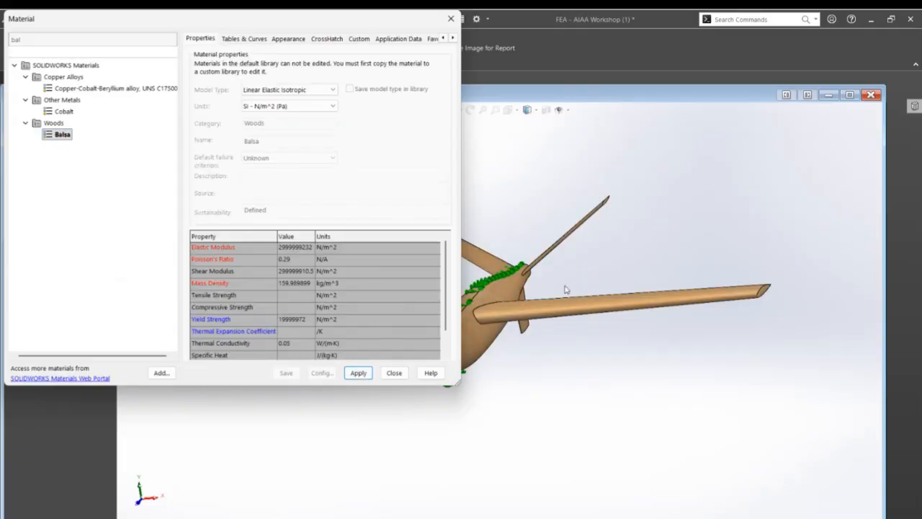
Search the materials for "allo" and try 1060 Alloy, followed by Alloy Steel, on the part
{"action": "left_click_drag", "start_coordinate": [320, 31], "coordinate": [532, 192]}
{"action": "left_click", "coordinate": [290, 204]}
{"action": "key", "text": "BackSpace"}
{"action": "key", "text": "BackSpace"}
{"action": "key", "text": "BackSpace"}
{"action": "type", "text": "allo"}
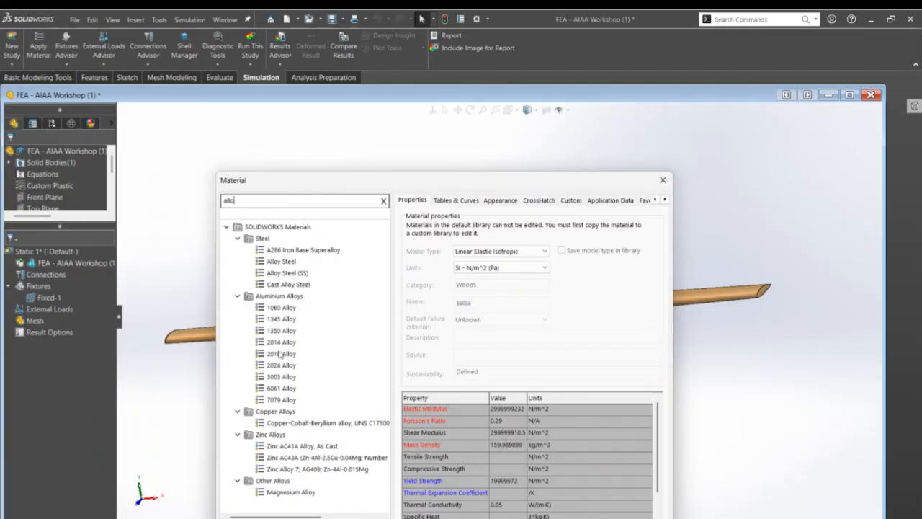
{"action": "left_click", "coordinate": [282, 308]}
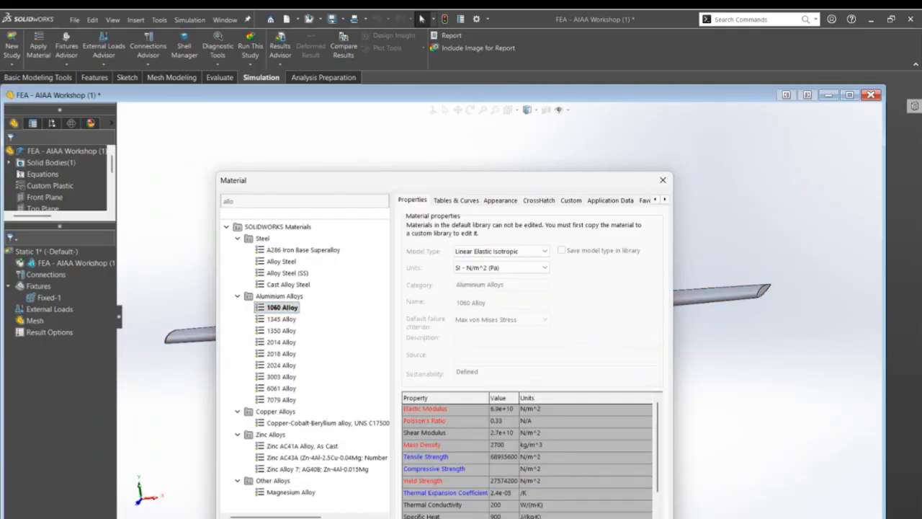
{"action": "left_click", "coordinate": [283, 261]}
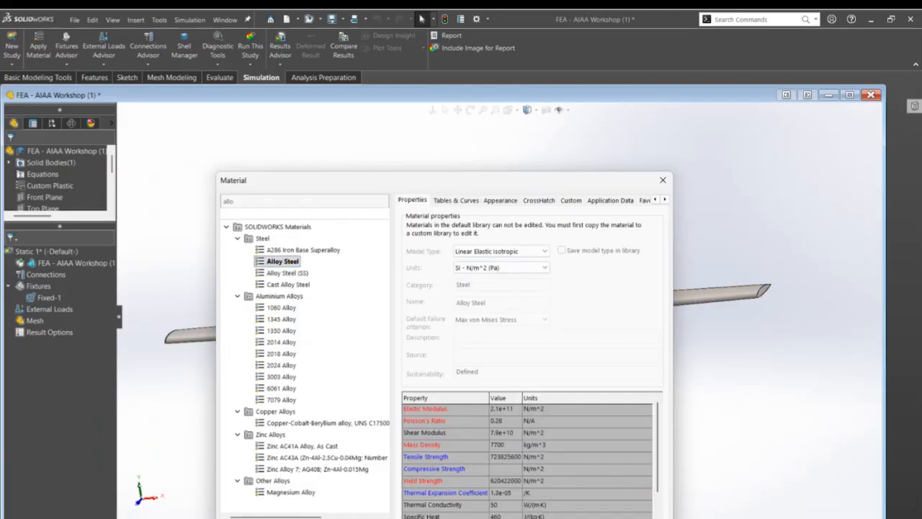
Search the materials for "cust" and apply Custom Plastic to the part
{"action": "left_click_drag", "start_coordinate": [444, 187], "coordinate": [369, 132]}
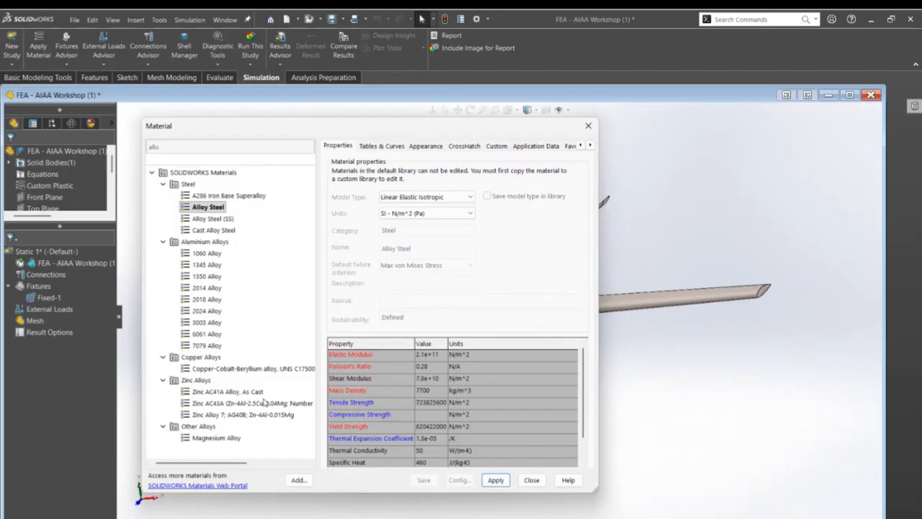
{"action": "left_click", "coordinate": [171, 147]}
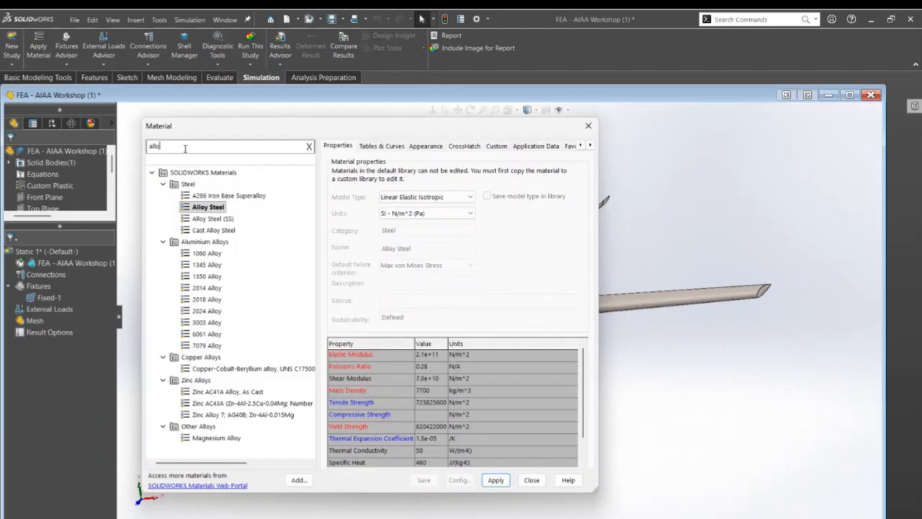
{"action": "type", "text": "cust"}
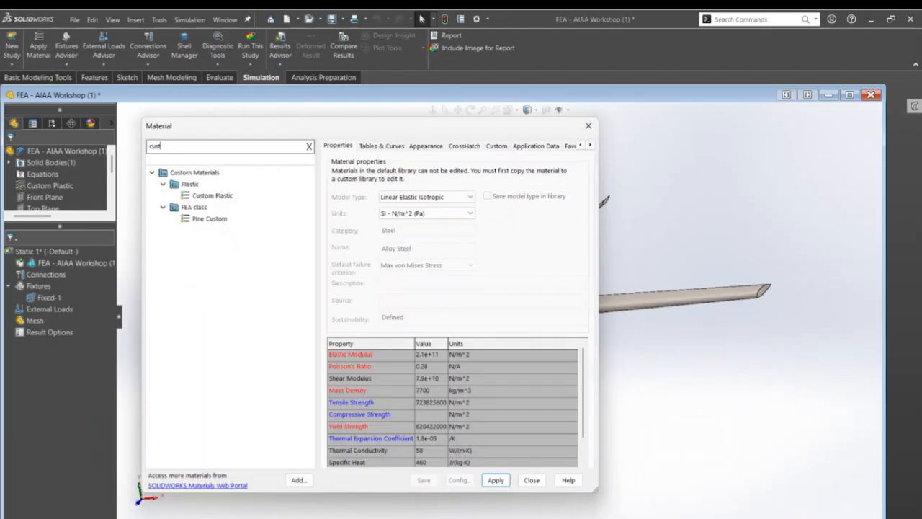
{"action": "left_click", "coordinate": [227, 195]}
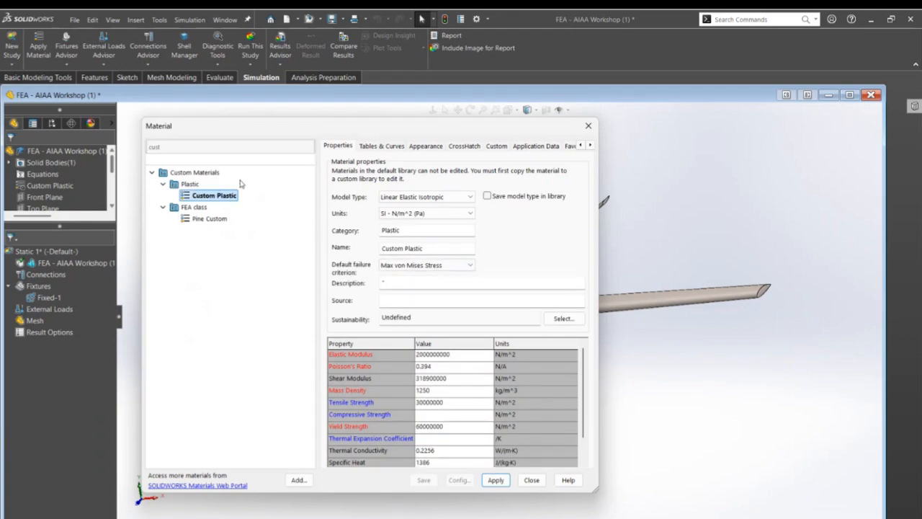
{"action": "left_click", "coordinate": [496, 480]}
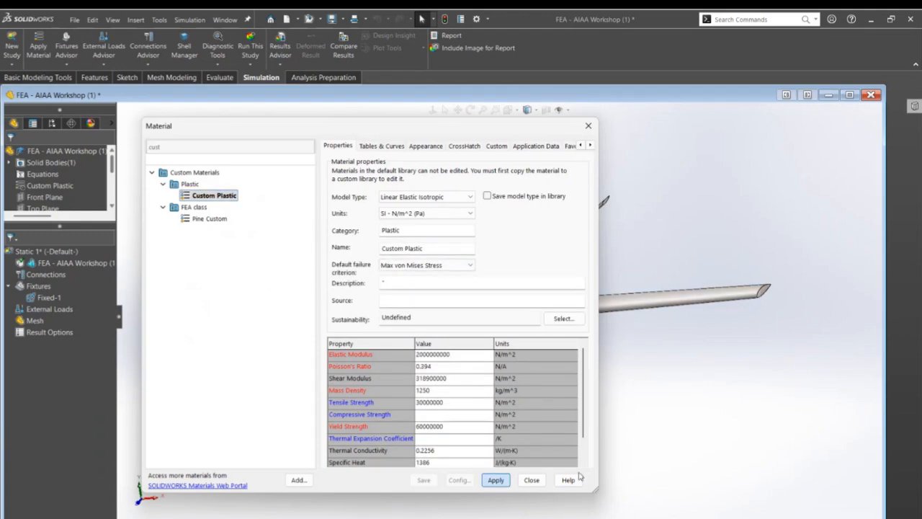
Close the material editor and add a downward gravity load of 9.81 m/s^2 normal to the Top Plane
{"action": "left_click", "coordinate": [588, 125]}
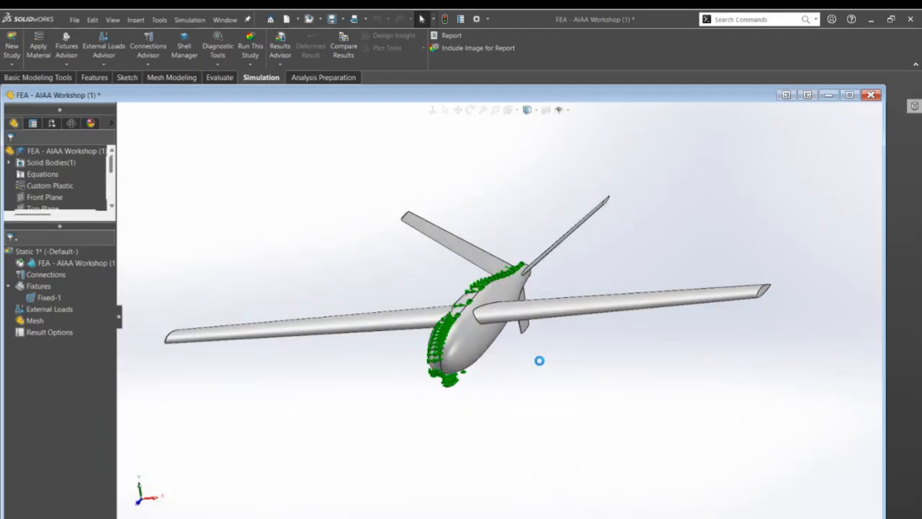
{"action": "middle_click_drag", "start_coordinate": [504, 365], "coordinate": [568, 345]}
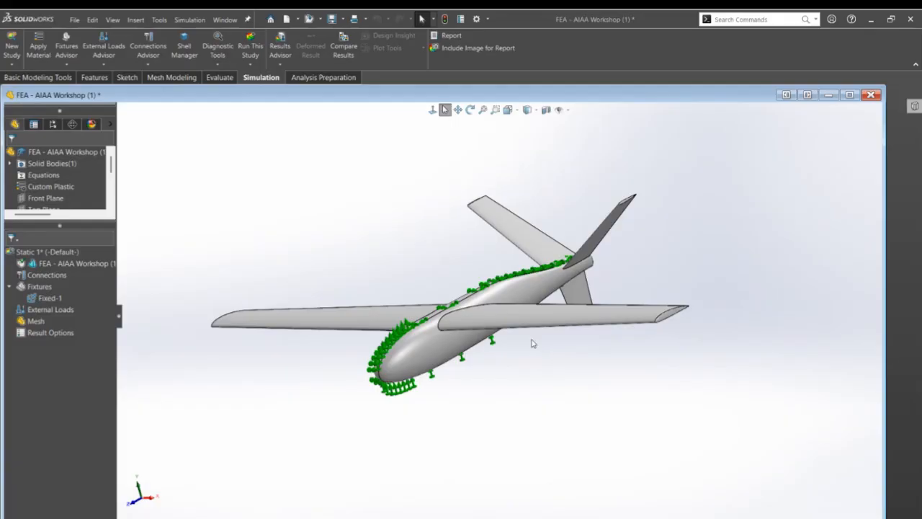
{"action": "middle_click_drag", "start_coordinate": [530, 341], "coordinate": [486, 319]}
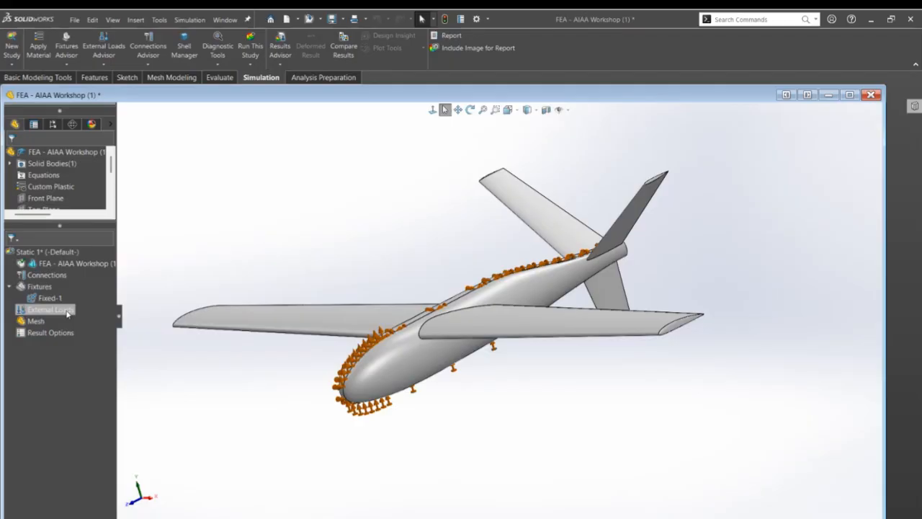
{"action": "middle_click_drag", "start_coordinate": [260, 273], "coordinate": [376, 264]}
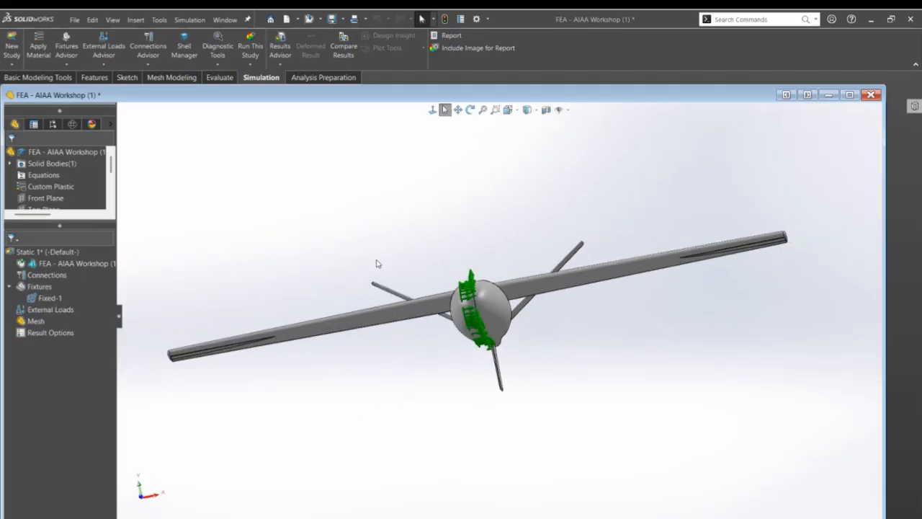
{"action": "right_click", "coordinate": [63, 311]}
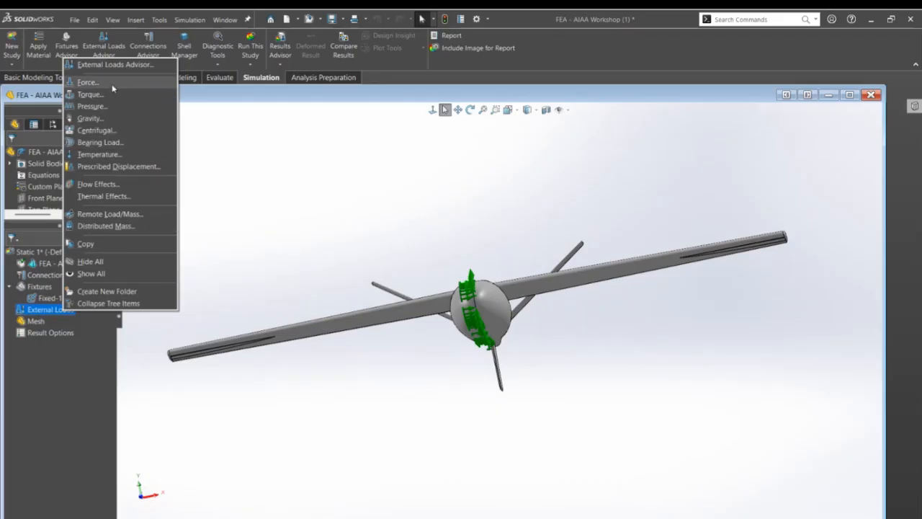
{"action": "left_click", "coordinate": [114, 125]}
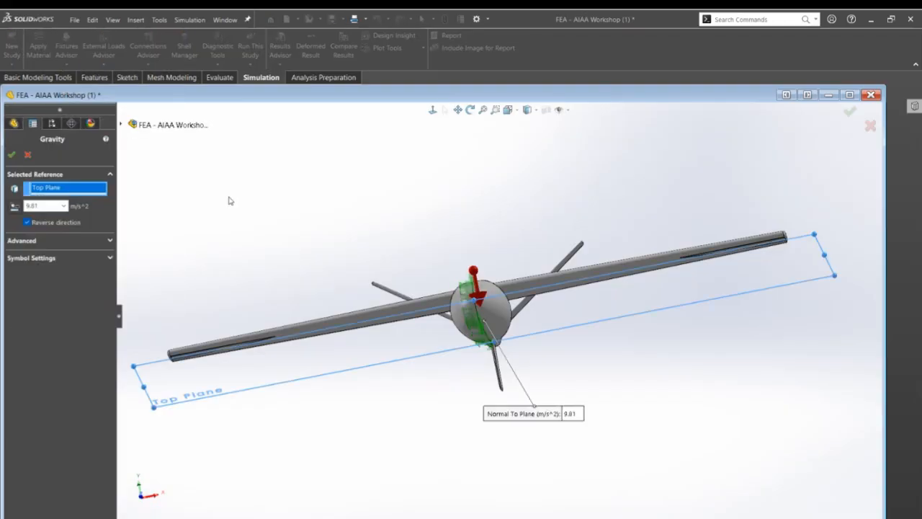
{"action": "left_click", "coordinate": [11, 155]}
{"action": "middle_click_drag", "start_coordinate": [454, 233], "coordinate": [440, 273]}
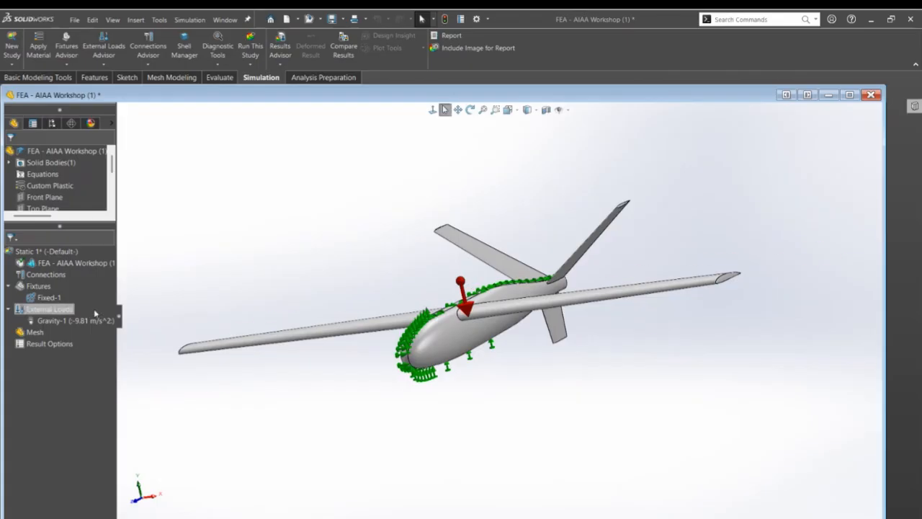
Start a pressure load normal to the two outlined faces on the underside of the wing tips
{"action": "left_click", "coordinate": [46, 309]}
{"action": "right_click", "coordinate": [66, 309]}
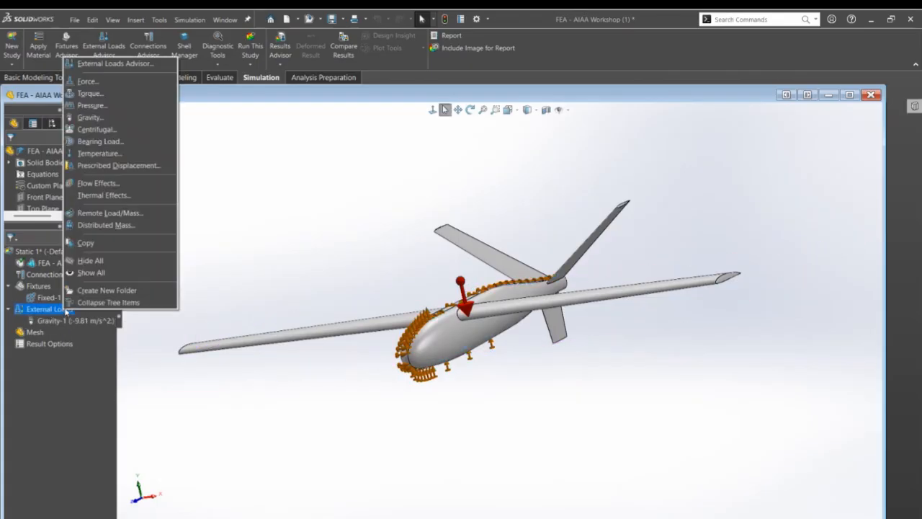
{"action": "left_click", "coordinate": [106, 109]}
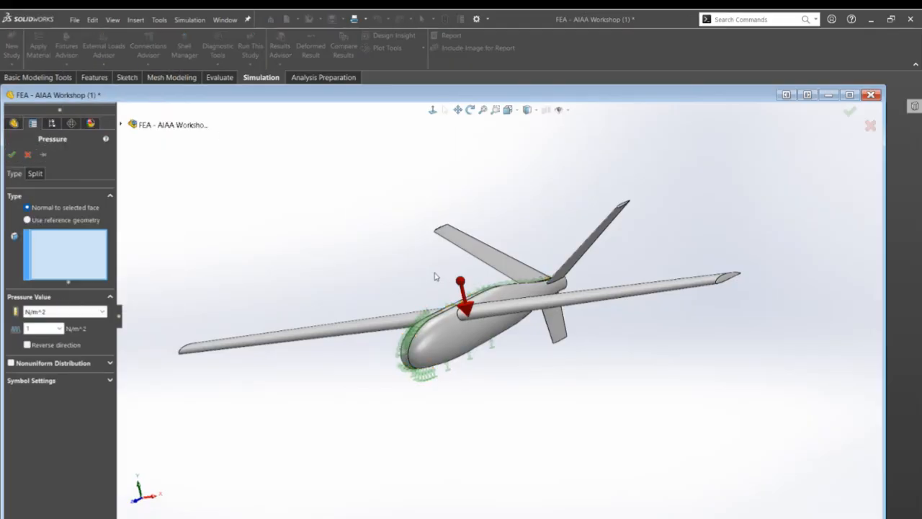
{"action": "middle_click_drag", "start_coordinate": [436, 274], "coordinate": [449, 131]}
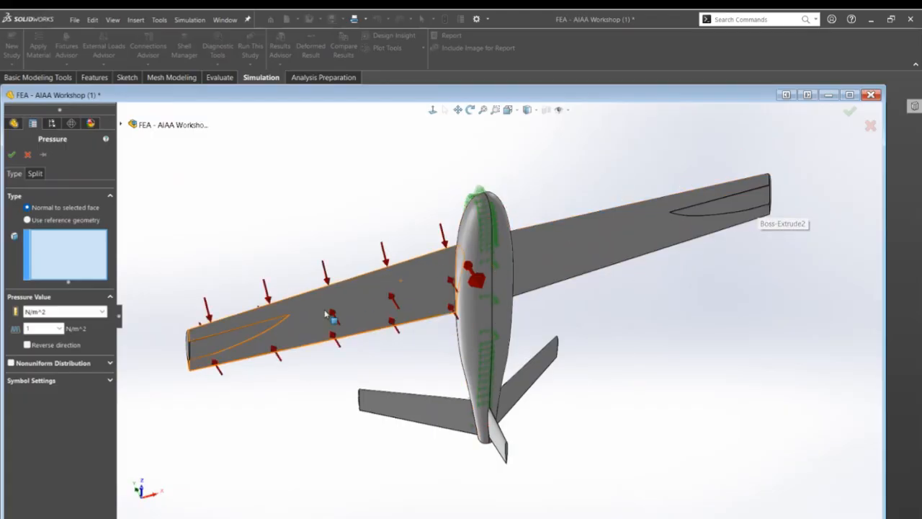
{"action": "left_click", "coordinate": [243, 340]}
{"action": "left_click", "coordinate": [735, 209]}
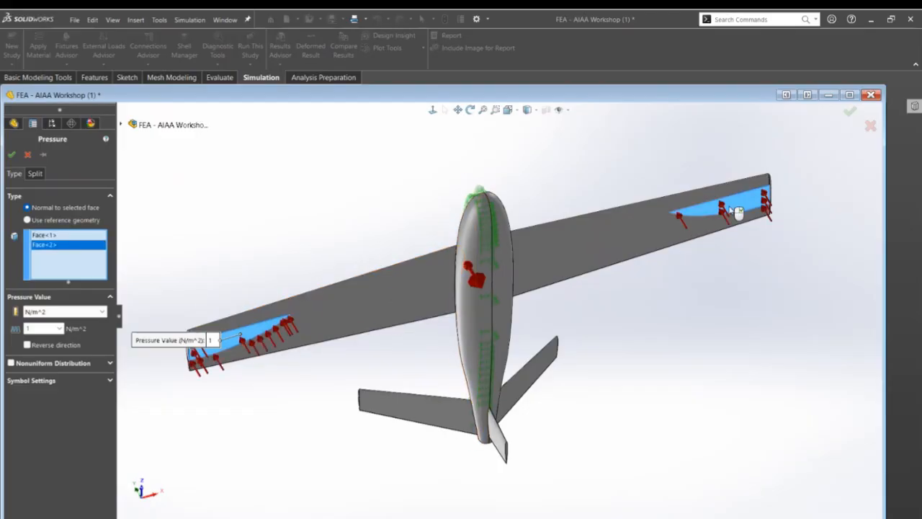
{"action": "middle_click_drag", "start_coordinate": [663, 228], "coordinate": [593, 222]}
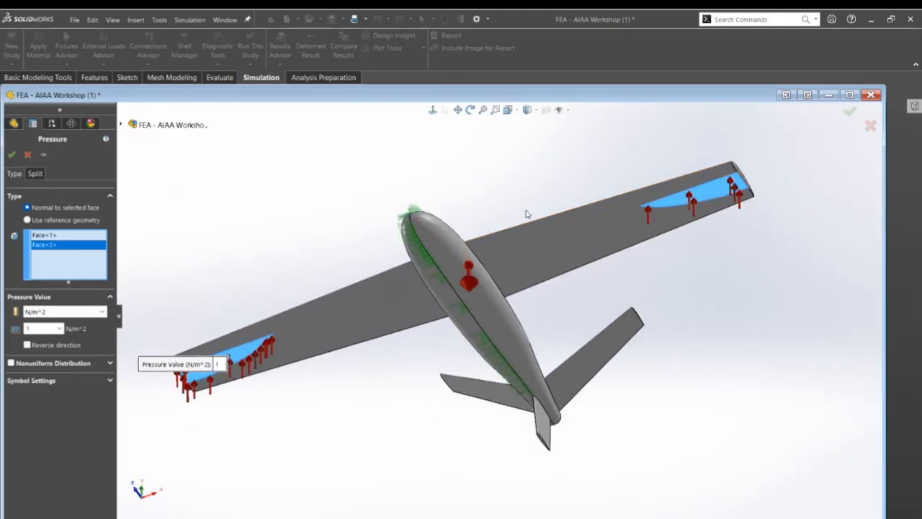
{"action": "middle_click_drag", "start_coordinate": [526, 214], "coordinate": [356, 284]}
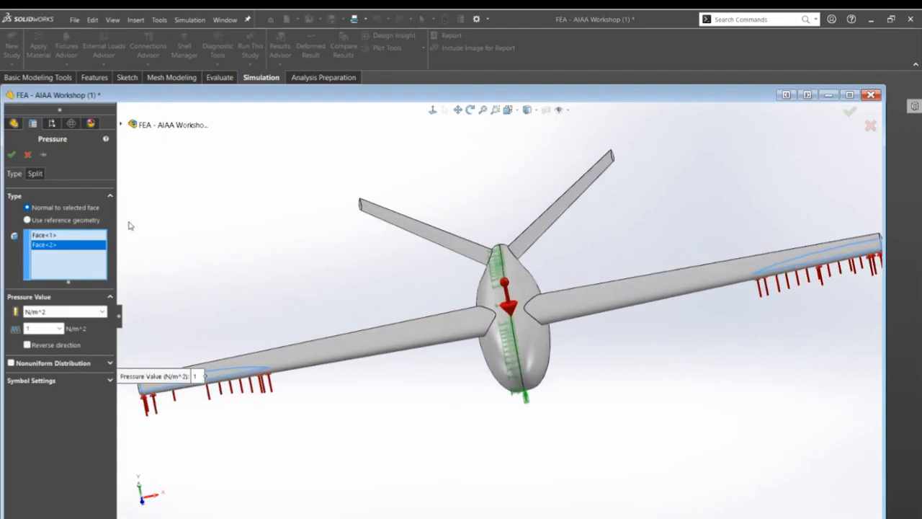
{"action": "middle_click_drag", "start_coordinate": [288, 391], "coordinate": [268, 283]}
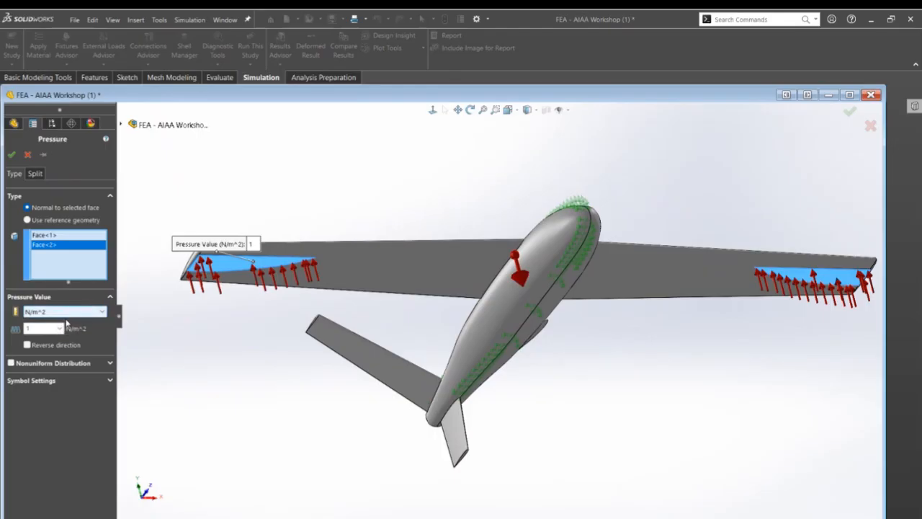
Set the wing-tip pressure to 3 psi and apply the load
{"action": "left_click", "coordinate": [65, 311]}
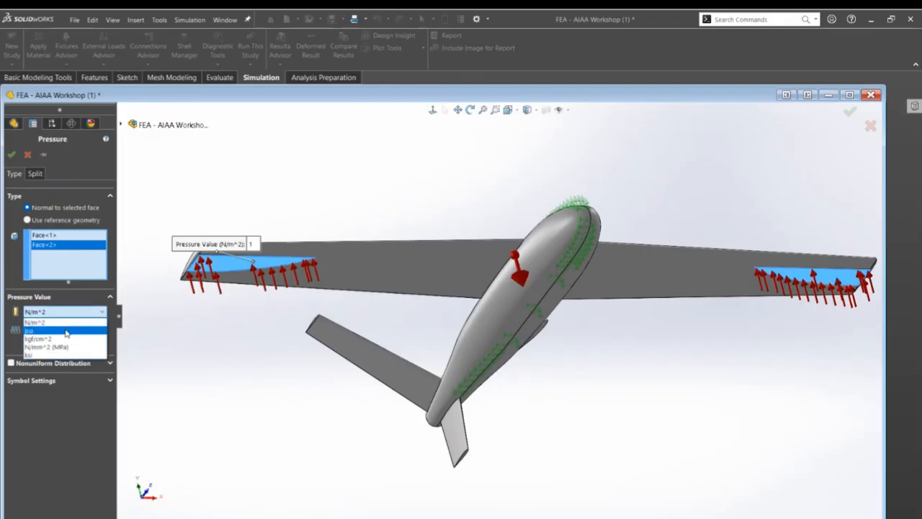
{"action": "left_click", "coordinate": [66, 331]}
{"action": "double_click", "coordinate": [55, 328]}
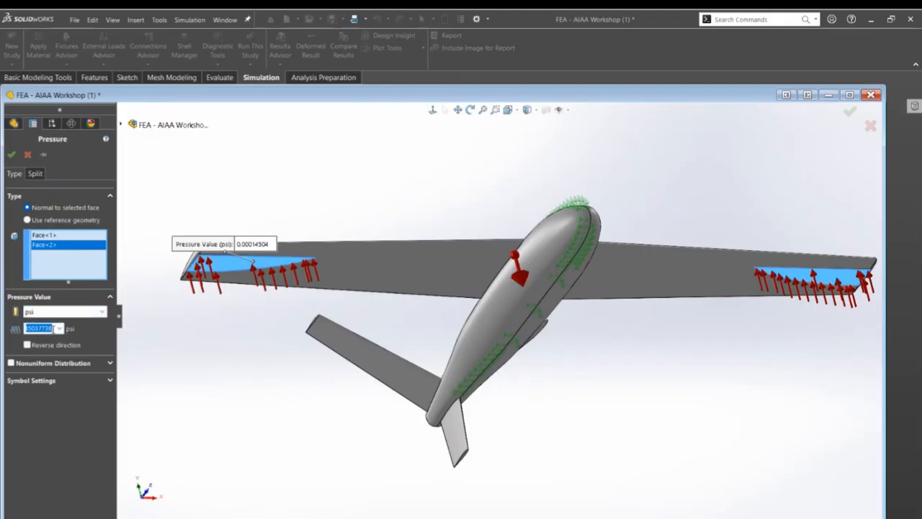
{"action": "key", "text": "BackSpace"}
{"action": "type", "text": "3"}
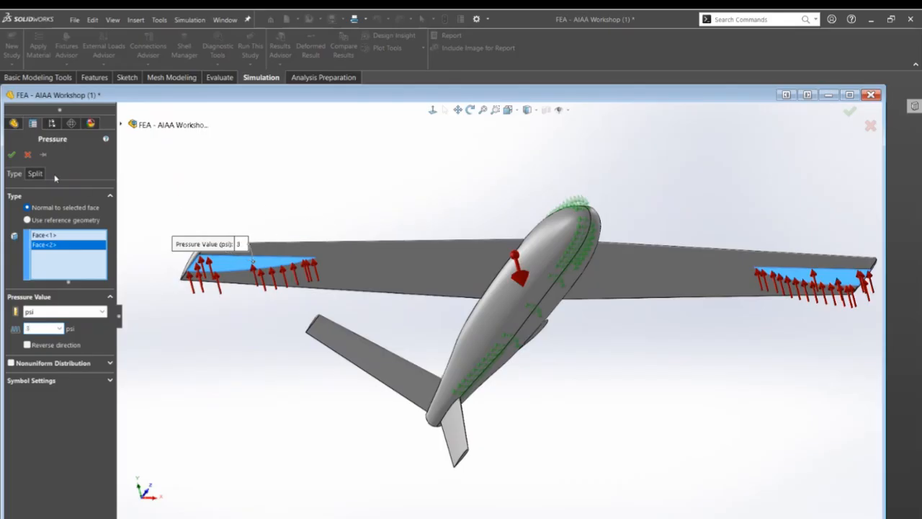
{"action": "left_click", "coordinate": [13, 154]}
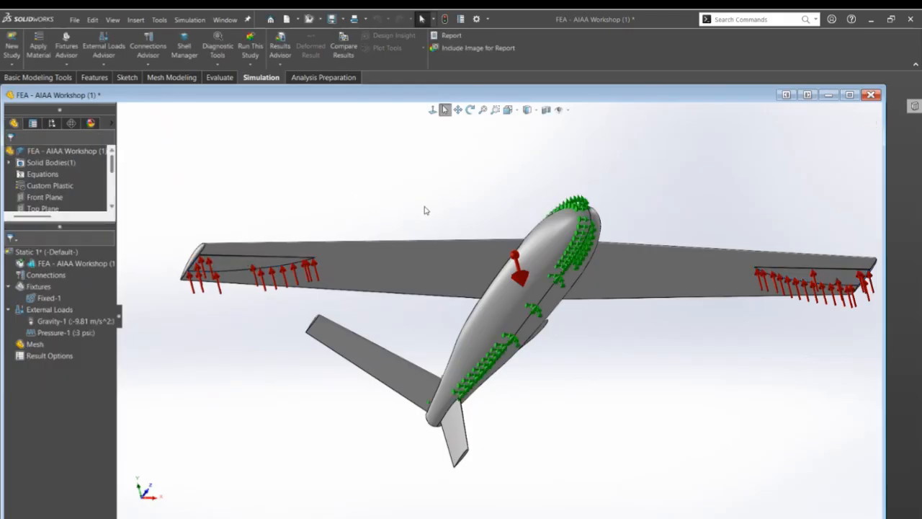
{"action": "middle_click_drag", "start_coordinate": [425, 210], "coordinate": [395, 250]}
{"action": "scroll", "coordinate": [453, 263], "scroll_direction": "up", "scroll_amount": 2}
{"action": "middle_click_drag", "start_coordinate": [561, 251], "coordinate": [540, 301]}
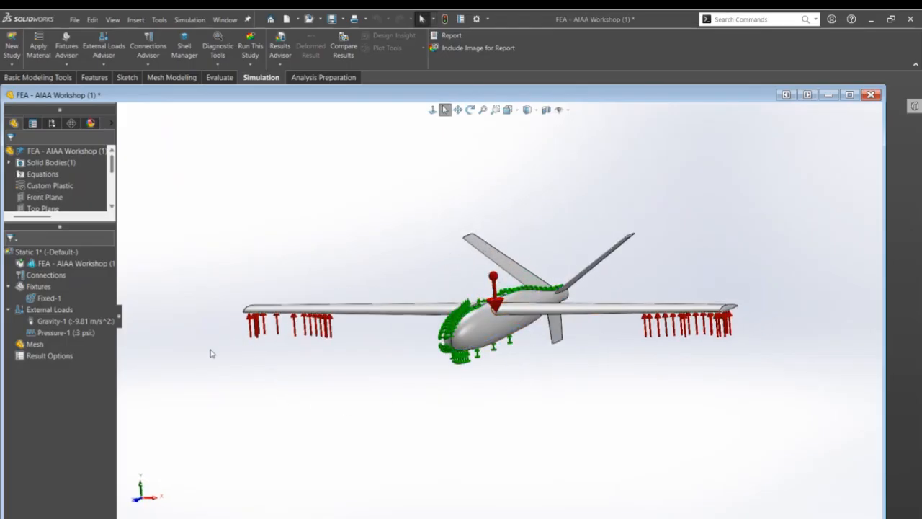
{"action": "left_click", "coordinate": [269, 309]}
{"action": "left_click", "coordinate": [308, 269]}
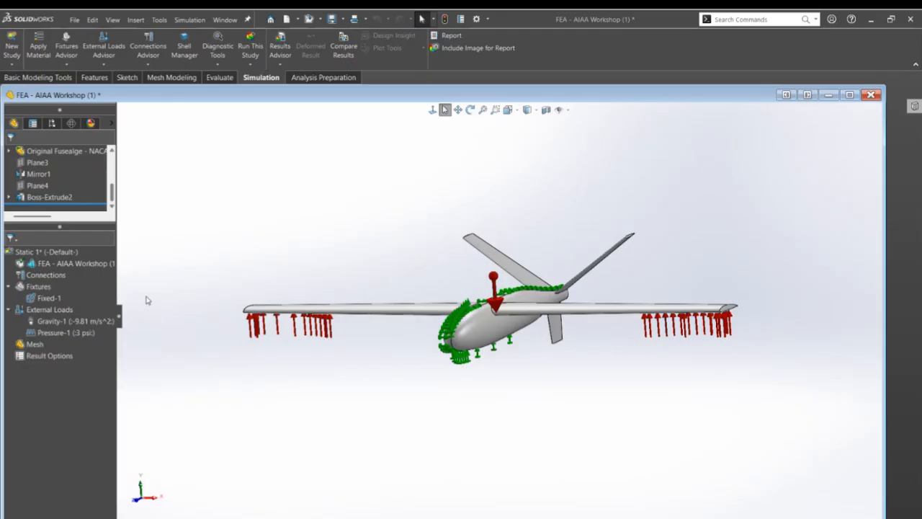
{"action": "right_click", "coordinate": [42, 346]}
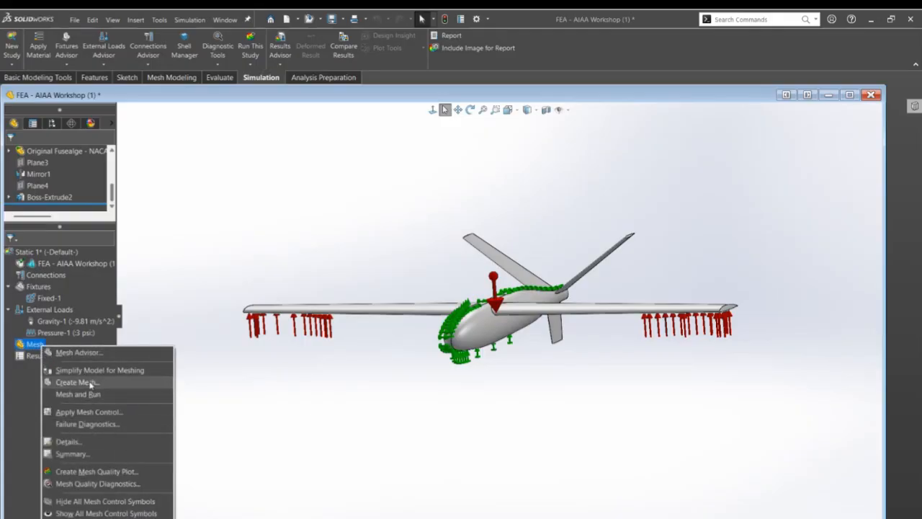
{"action": "left_click", "coordinate": [149, 328]}
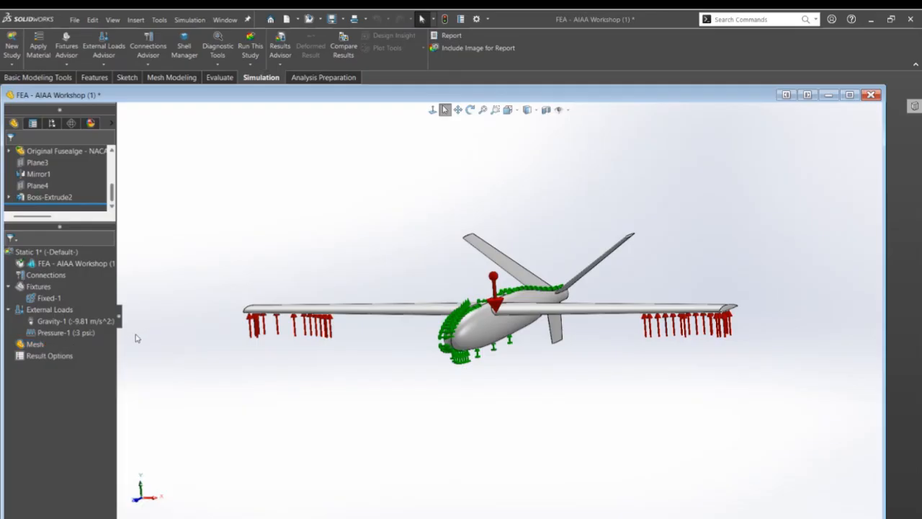
Try to mesh the aircraft with the Standard mesh type at the default mesh density
{"action": "right_click", "coordinate": [43, 347]}
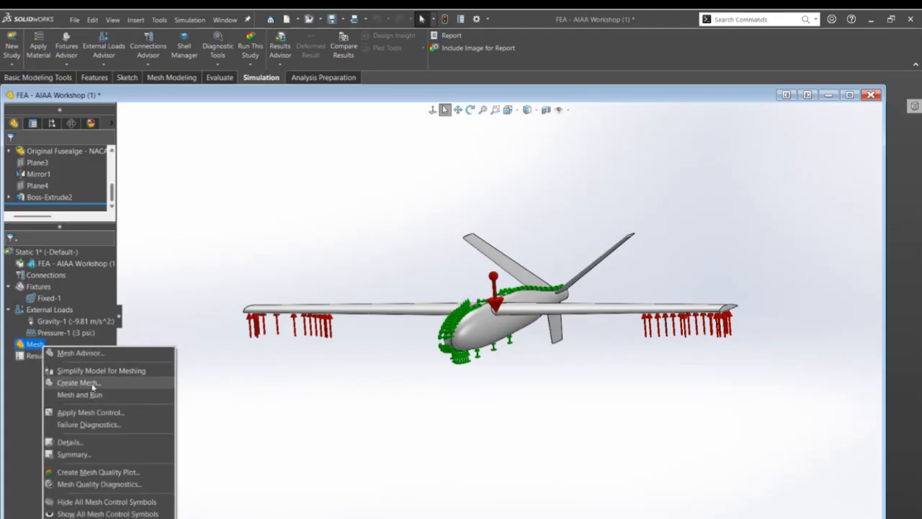
{"action": "left_click", "coordinate": [92, 384]}
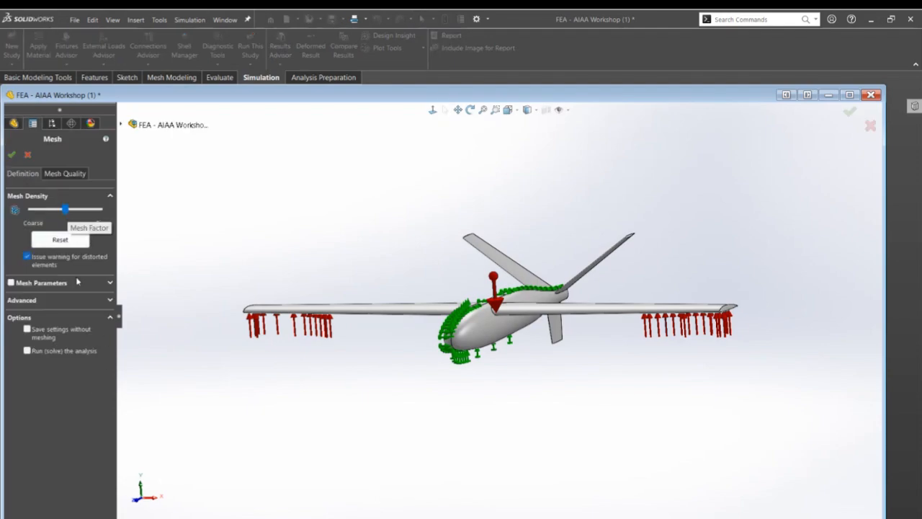
{"action": "left_click", "coordinate": [12, 282]}
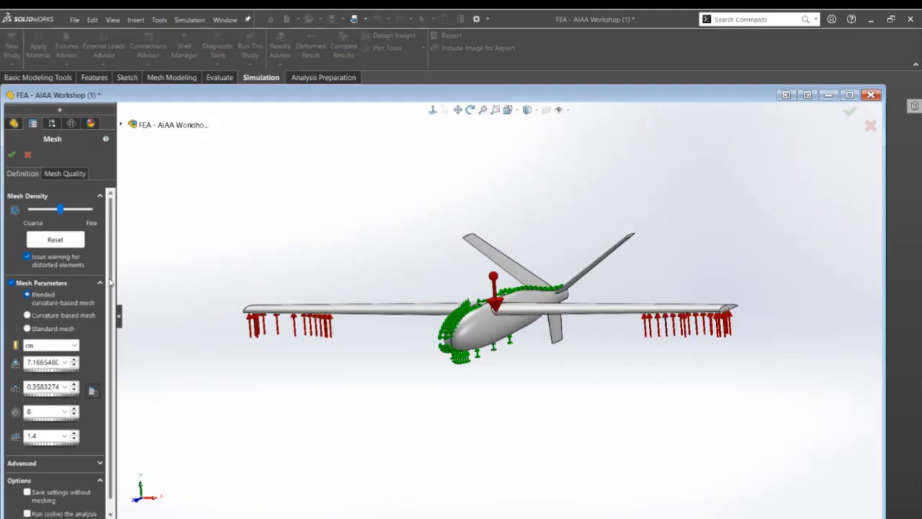
{"action": "left_click", "coordinate": [27, 328]}
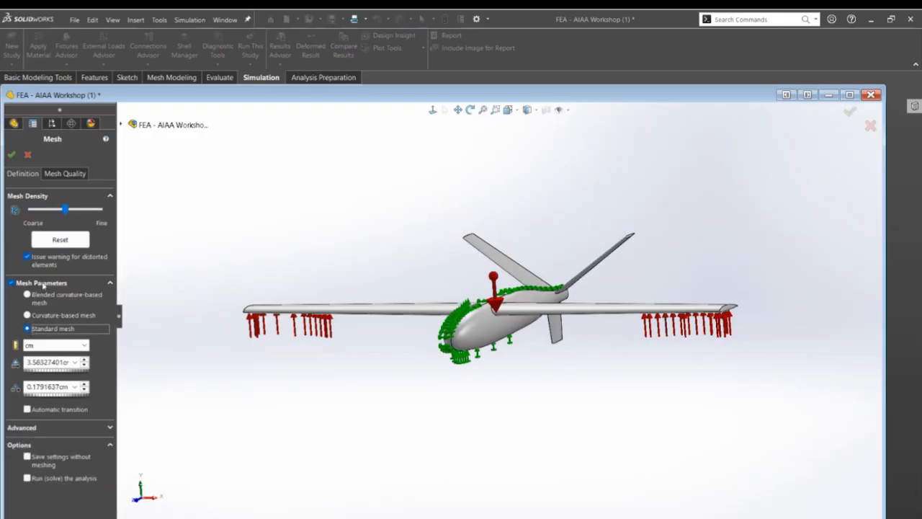
{"action": "left_click", "coordinate": [11, 154]}
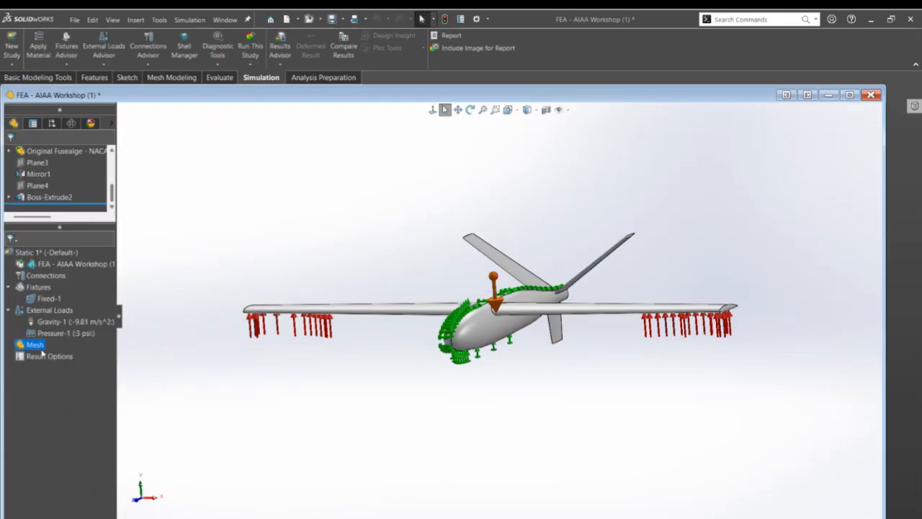
Create a Standard mesh of the aircraft with the mesh density set to the coarsest setting
{"action": "right_click", "coordinate": [38, 346]}
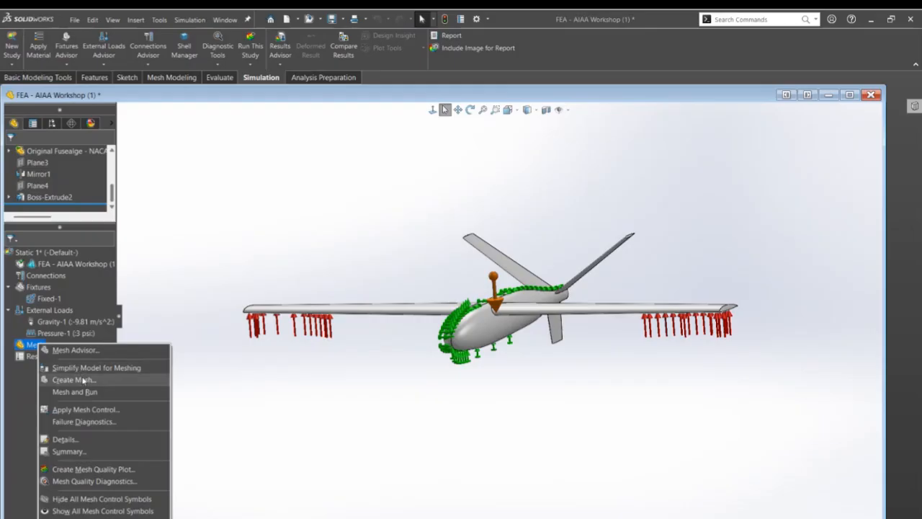
{"action": "left_click", "coordinate": [75, 380]}
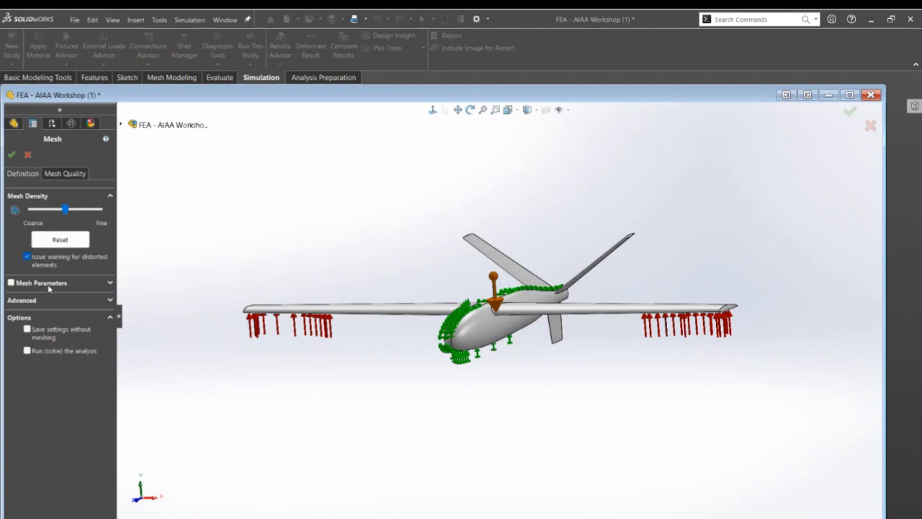
{"action": "left_click", "coordinate": [43, 283]}
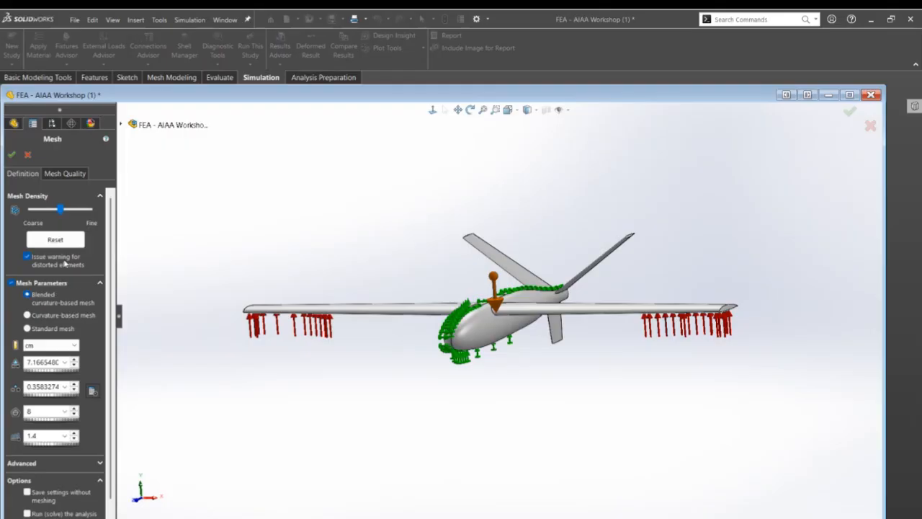
{"action": "left_click", "coordinate": [27, 330]}
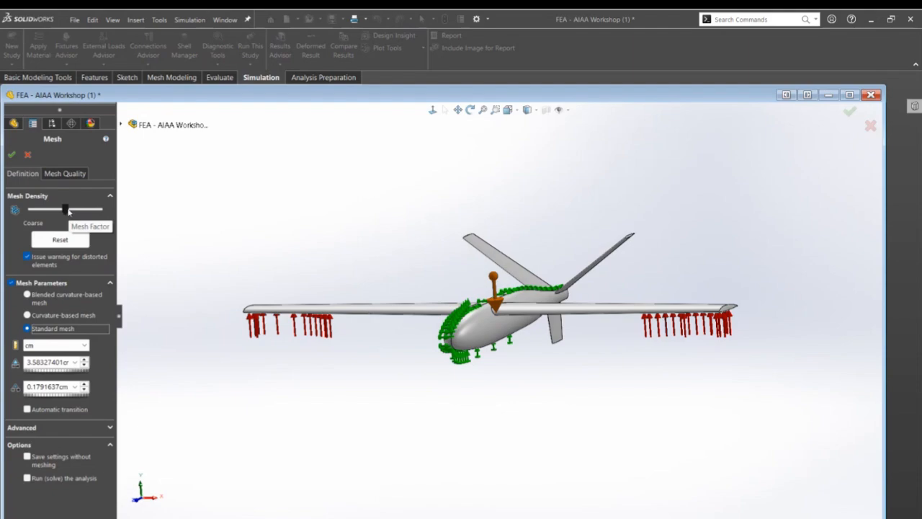
{"action": "left_click_drag", "start_coordinate": [65, 210], "coordinate": [32, 210]}
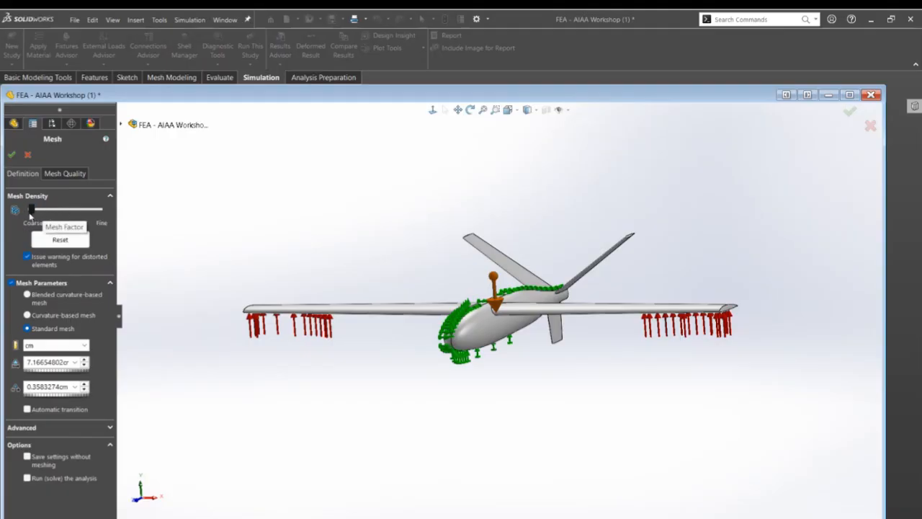
{"action": "left_click", "coordinate": [13, 157]}
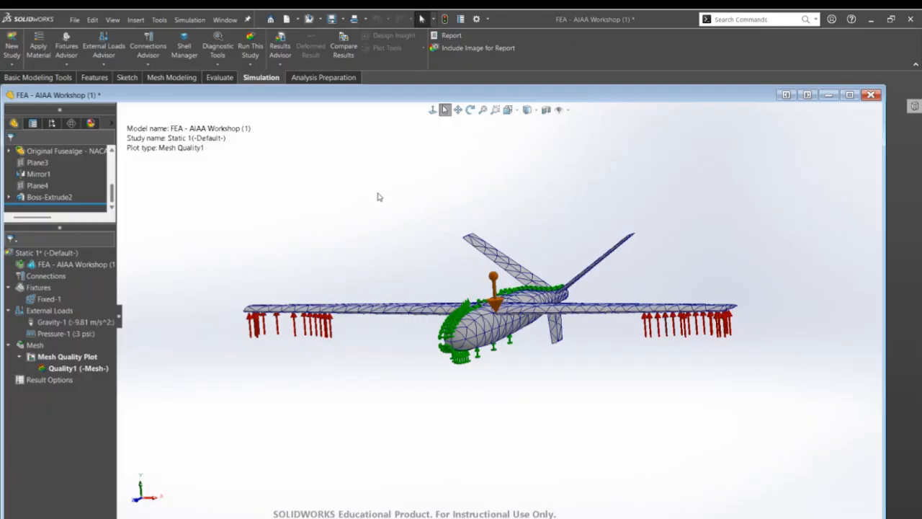
{"action": "middle_click_drag", "start_coordinate": [397, 228], "coordinate": [397, 278]}
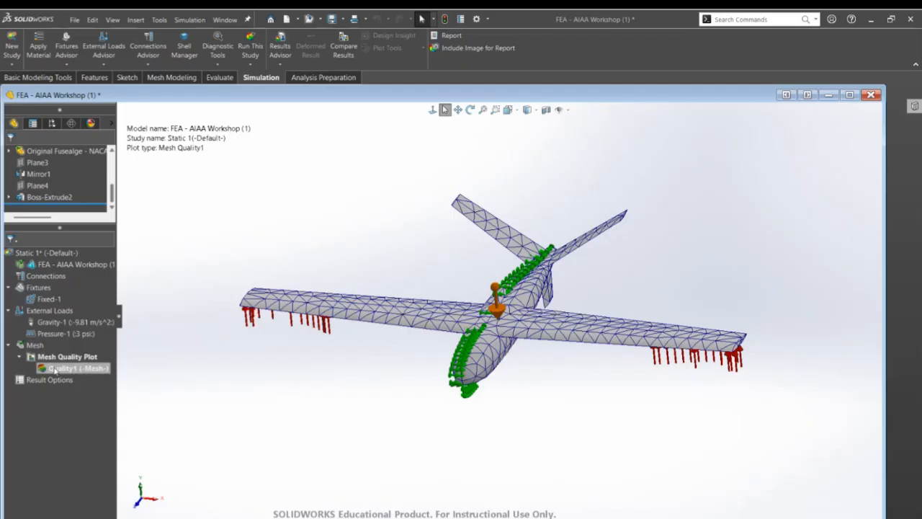
{"action": "middle_click_drag", "start_coordinate": [440, 313], "coordinate": [158, 369]}
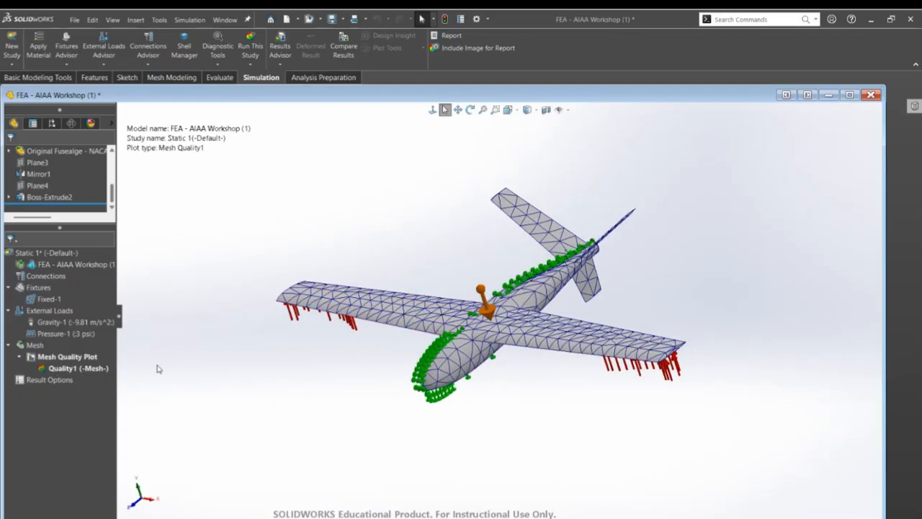
Remesh the aircraft at the coarsest mesh density, trying the Curvature-based type and switching to the Blended curvature-based mesh
{"action": "middle_click_drag", "start_coordinate": [385, 321], "coordinate": [404, 298]}
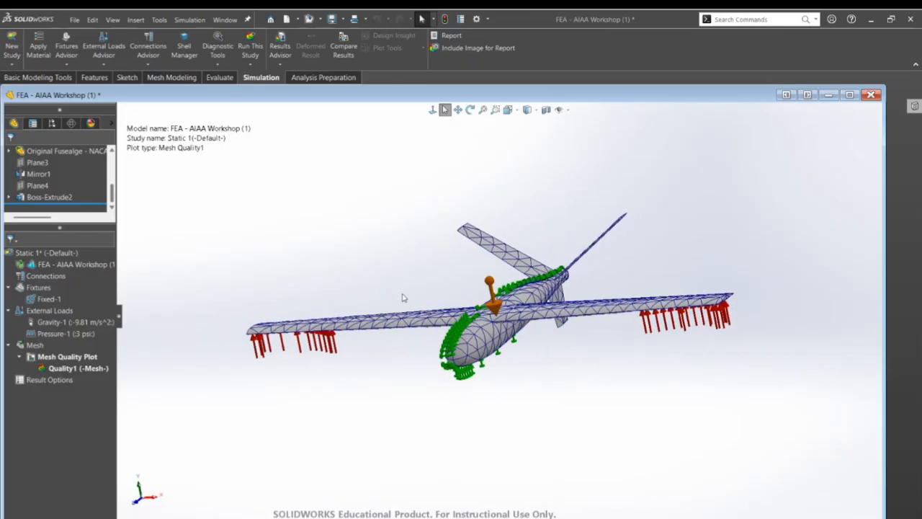
{"action": "right_click", "coordinate": [38, 346]}
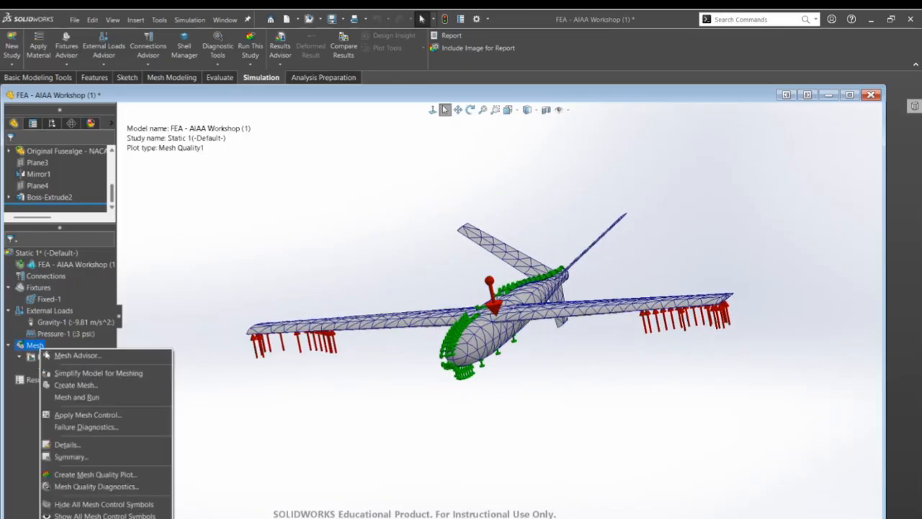
{"action": "left_click", "coordinate": [87, 397]}
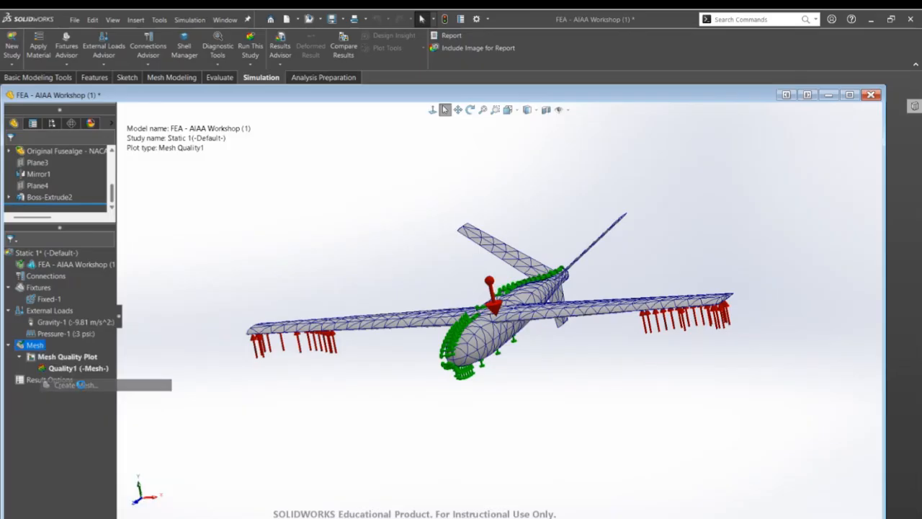
{"action": "scroll", "coordinate": [483, 315], "scroll_direction": "down", "scroll_amount": 2}
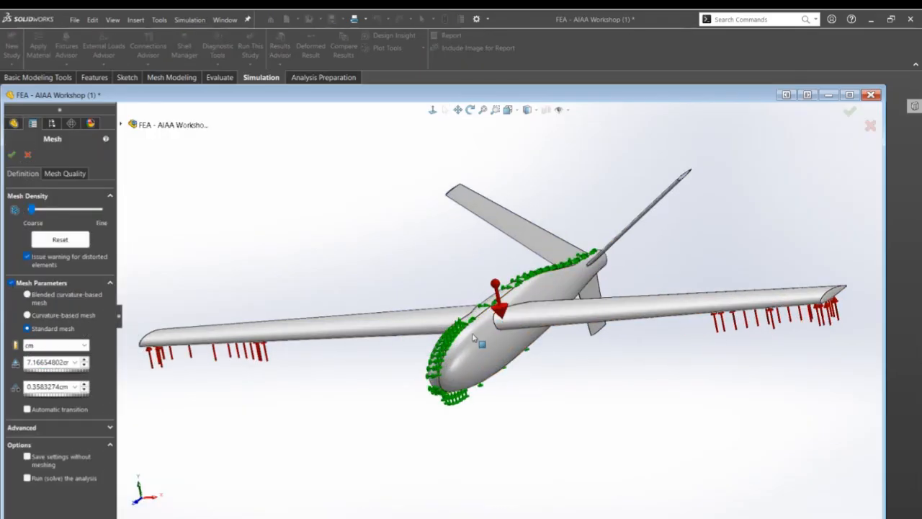
{"action": "middle_click_drag", "start_coordinate": [512, 346], "coordinate": [325, 353]}
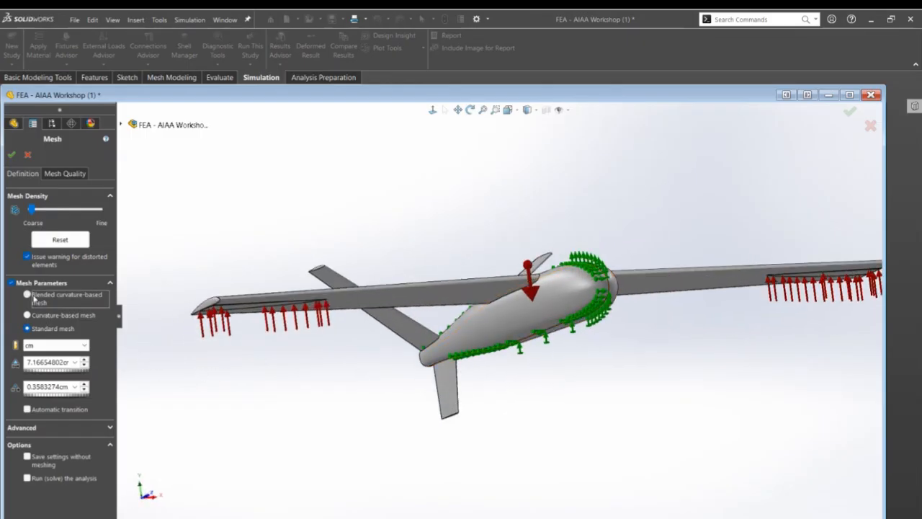
{"action": "left_click", "coordinate": [45, 316]}
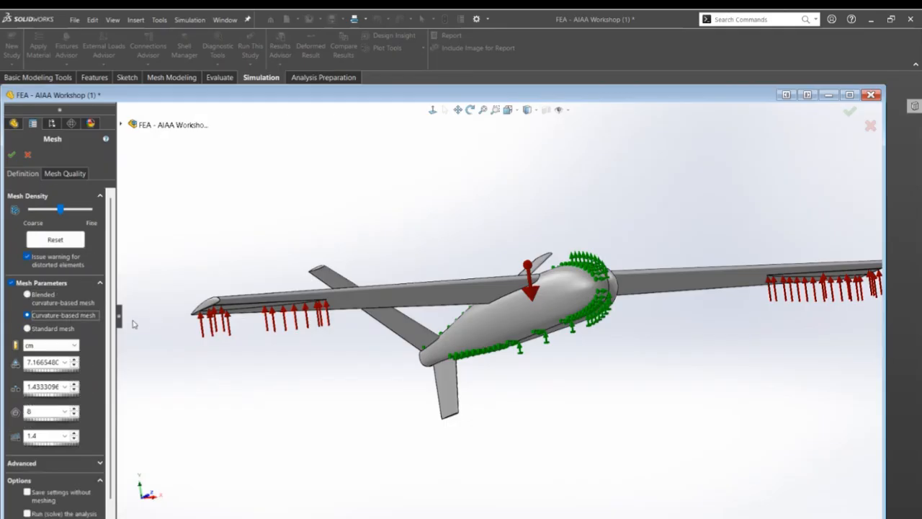
{"action": "scroll", "coordinate": [497, 285], "scroll_direction": "down", "scroll_amount": 3}
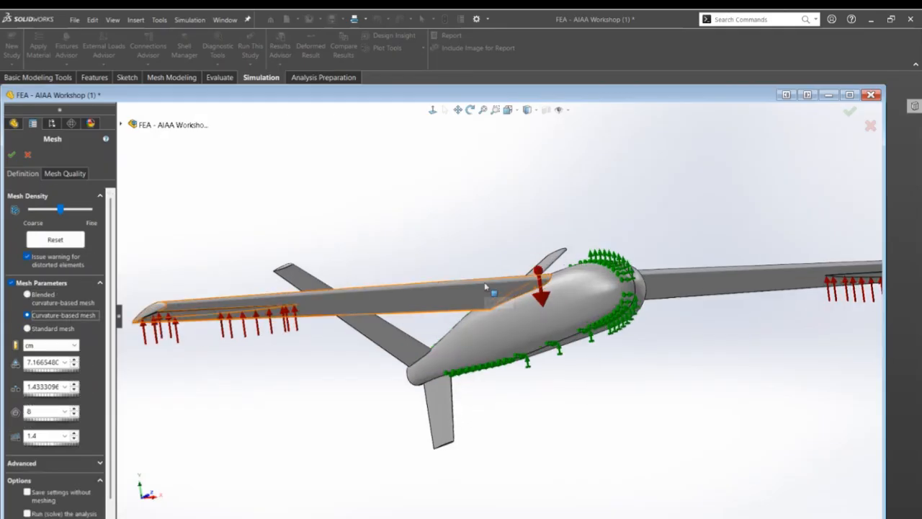
{"action": "mouse_move", "coordinate": [530, 294]}
{"action": "middle_mouse_down"}
{"action": "mouse_move", "coordinate": [545, 299]}
{"action": "mouse_move", "coordinate": [540, 305]}
{"action": "middle_mouse_up"}
{"action": "scroll", "coordinate": [540, 289], "scroll_direction": "down", "scroll_amount": 4}
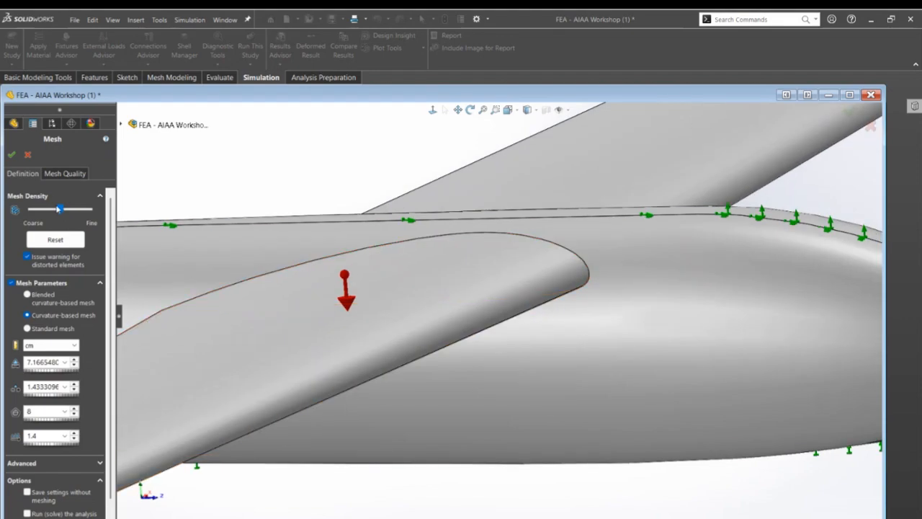
{"action": "left_click_drag", "start_coordinate": [60, 209], "coordinate": [31, 209]}
{"action": "left_click", "coordinate": [43, 302]}
{"action": "left_click", "coordinate": [11, 154]}
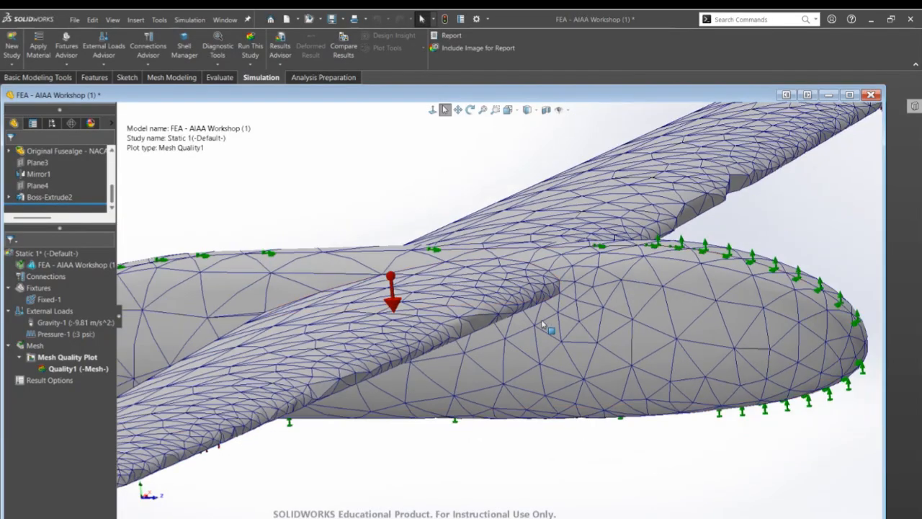
Examine the mesh along the leading edges of the wings and tail and where they meet the fuselage
{"action": "middle_click_drag", "start_coordinate": [543, 325], "coordinate": [494, 368]}
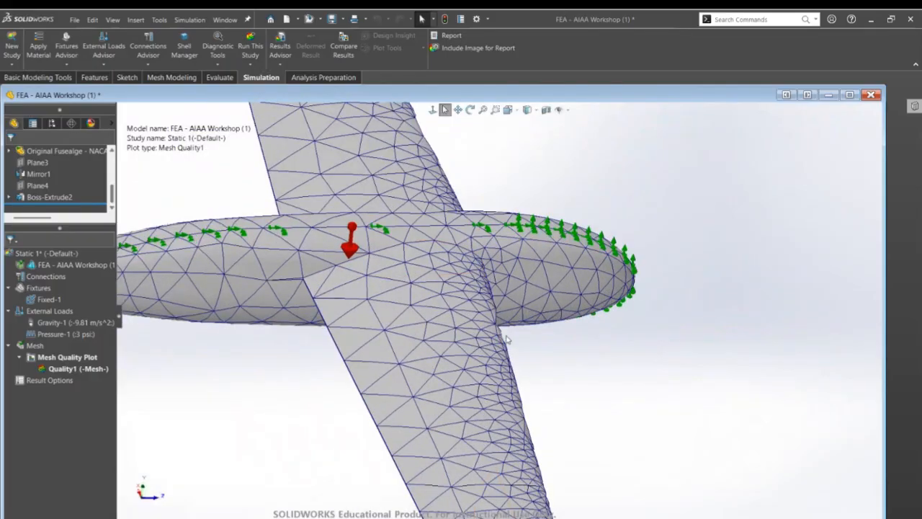
{"action": "middle_click_drag", "start_coordinate": [508, 337], "coordinate": [399, 224]}
{"action": "scroll", "coordinate": [465, 247], "scroll_direction": "down", "scroll_amount": 3}
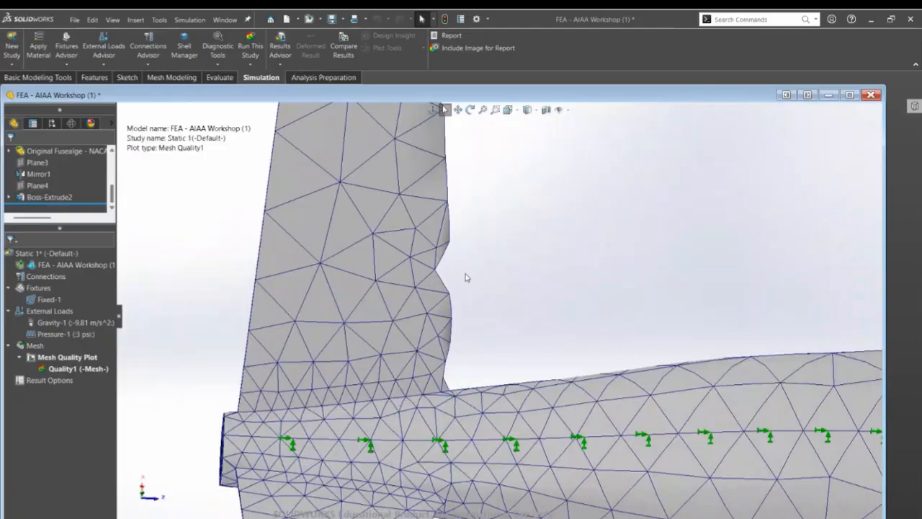
{"action": "scroll", "coordinate": [480, 289], "scroll_direction": "up", "scroll_amount": 3}
{"action": "middle_click_drag", "start_coordinate": [492, 297], "coordinate": [557, 409]}
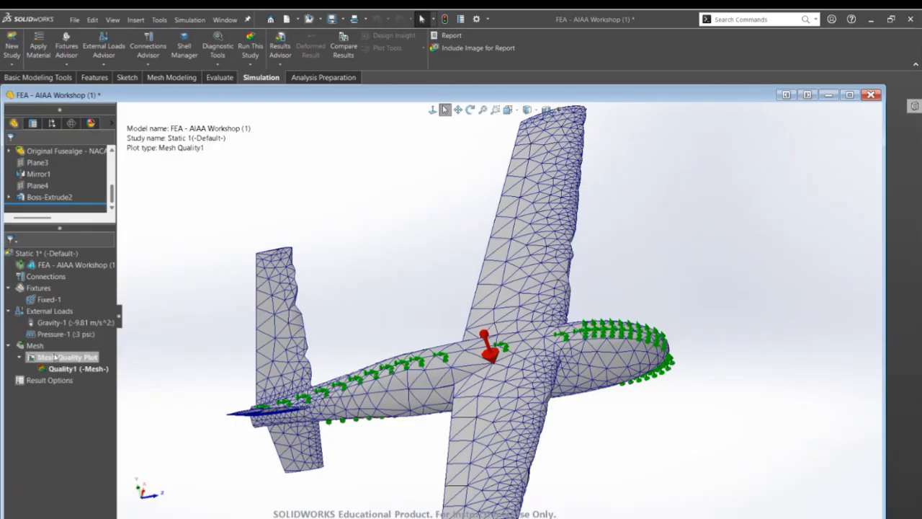
Run the static study and answer Yes to the excessive displacements question
{"action": "left_click", "coordinate": [70, 336]}
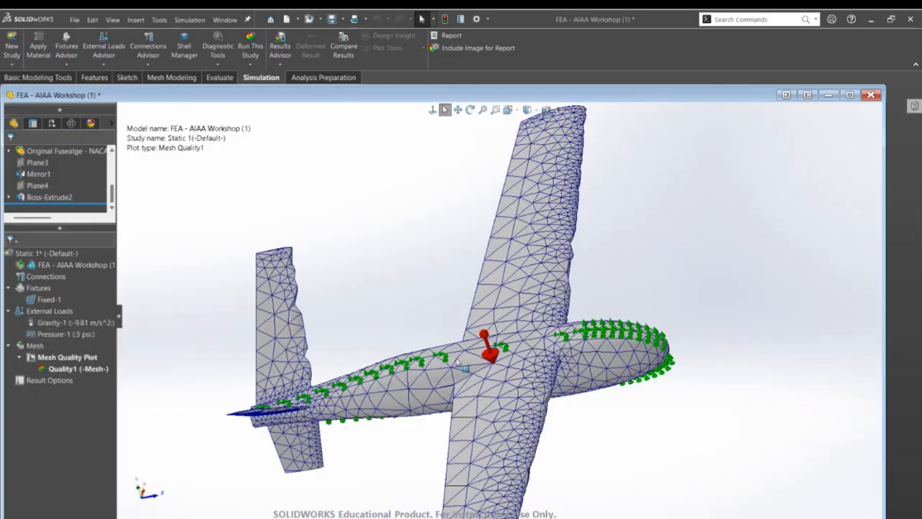
{"action": "key", "text": "Escape"}
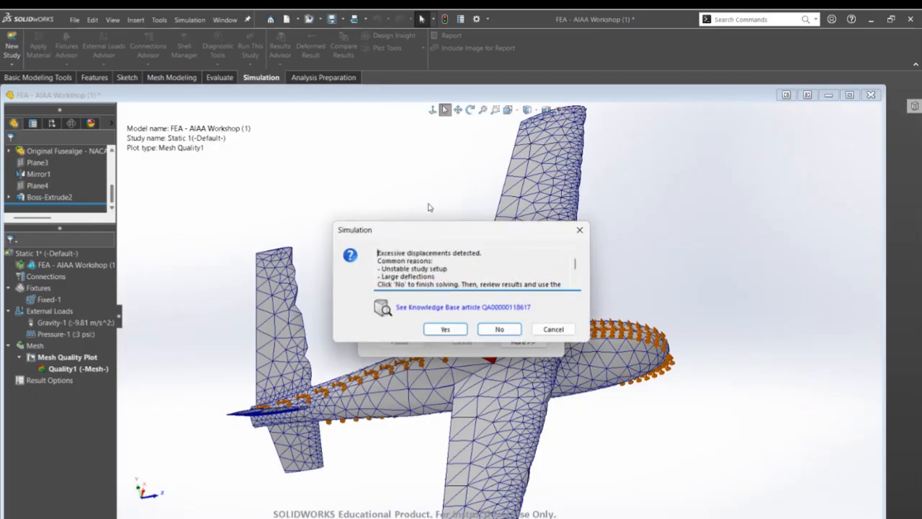
{"action": "left_click", "coordinate": [445, 328]}
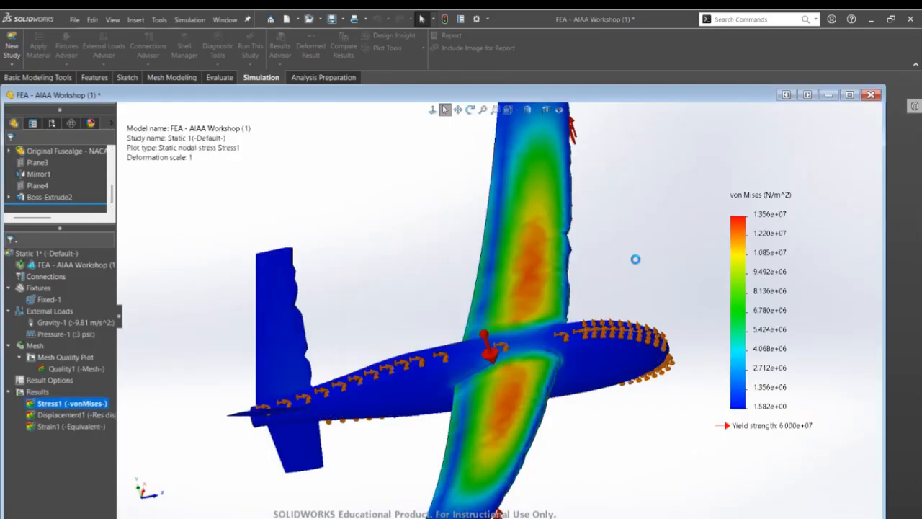
Examine the von Mises stress plot and the bending of both wings from several angles
{"action": "scroll", "coordinate": [646, 269], "scroll_direction": "up", "scroll_amount": 4}
{"action": "middle_click_drag", "start_coordinate": [589, 321], "coordinate": [493, 343]}
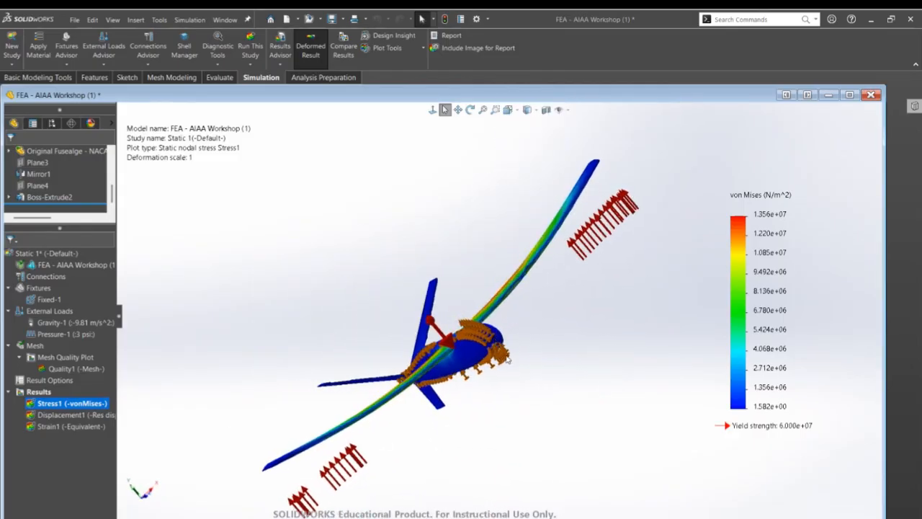
{"action": "middle_click_drag", "start_coordinate": [481, 344], "coordinate": [527, 371]}
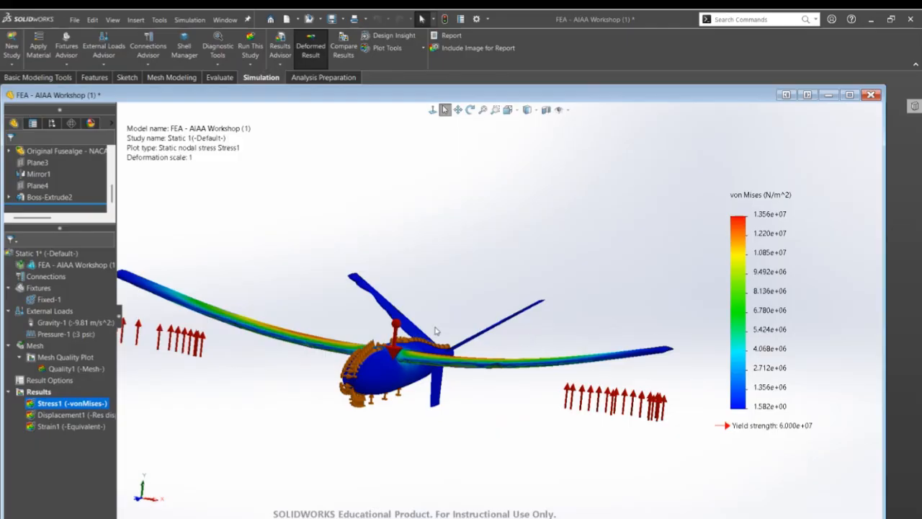
{"action": "middle_click_drag", "start_coordinate": [428, 332], "coordinate": [488, 350]}
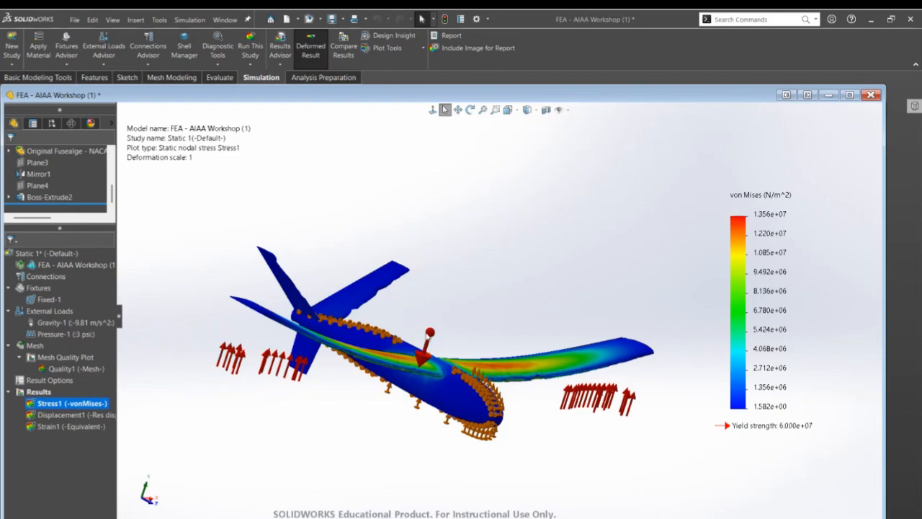
{"action": "middle_click_drag", "start_coordinate": [430, 332], "coordinate": [408, 328]}
{"action": "scroll", "coordinate": [412, 332], "scroll_direction": "up", "scroll_amount": 1}
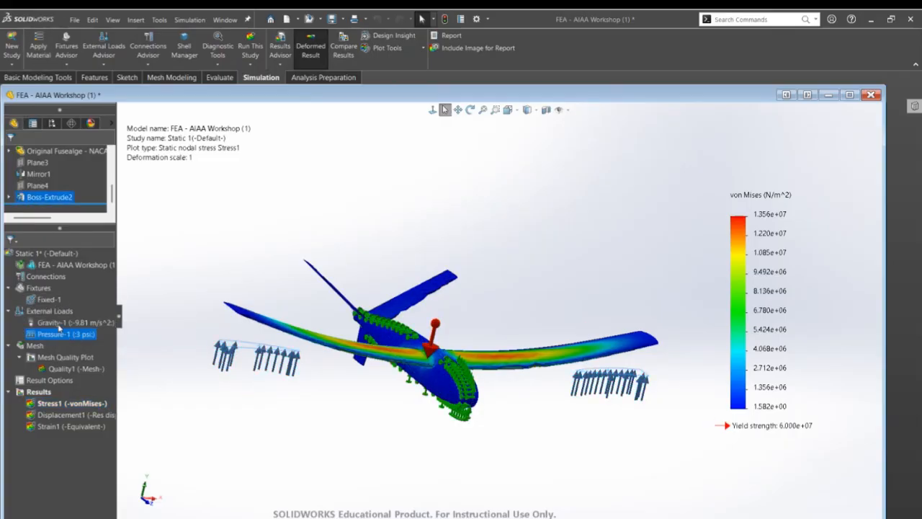
Edit the Fixed-1 fixture to try adding fuselage nose faces to its fixed geometry, and cancel the edit
{"action": "right_click", "coordinate": [49, 300]}
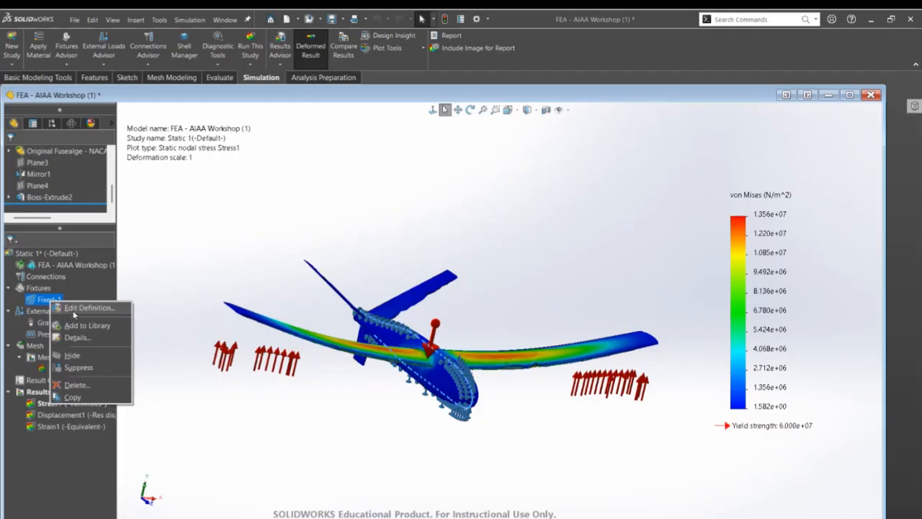
{"action": "left_click", "coordinate": [74, 309]}
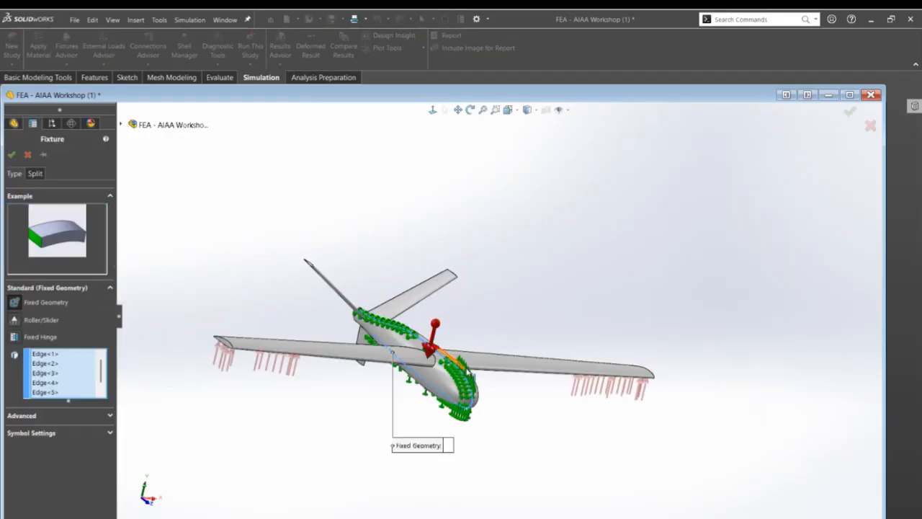
{"action": "scroll", "coordinate": [464, 370], "scroll_direction": "down", "scroll_amount": 6}
{"action": "middle_click_drag", "start_coordinate": [333, 246], "coordinate": [293, 280]}
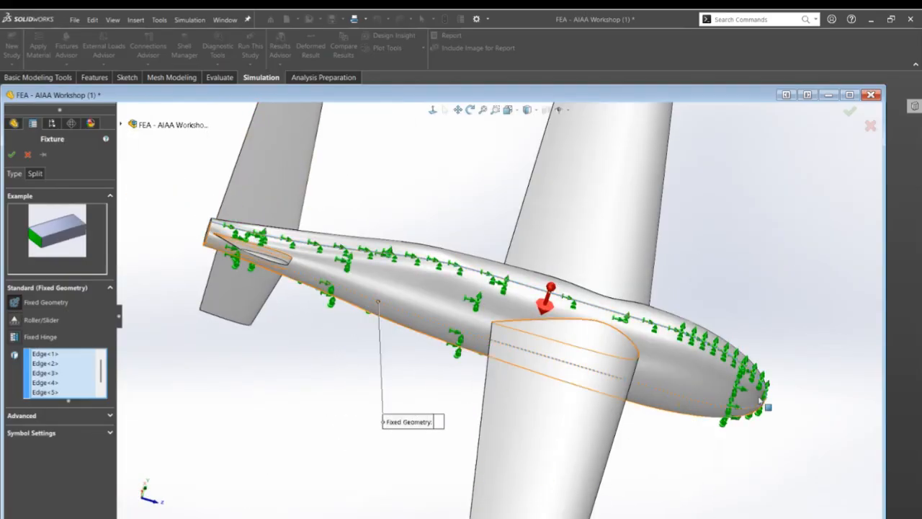
{"action": "scroll", "coordinate": [759, 398], "scroll_direction": "down", "scroll_amount": 5}
{"action": "middle_click_drag", "start_coordinate": [736, 373], "coordinate": [692, 337]}
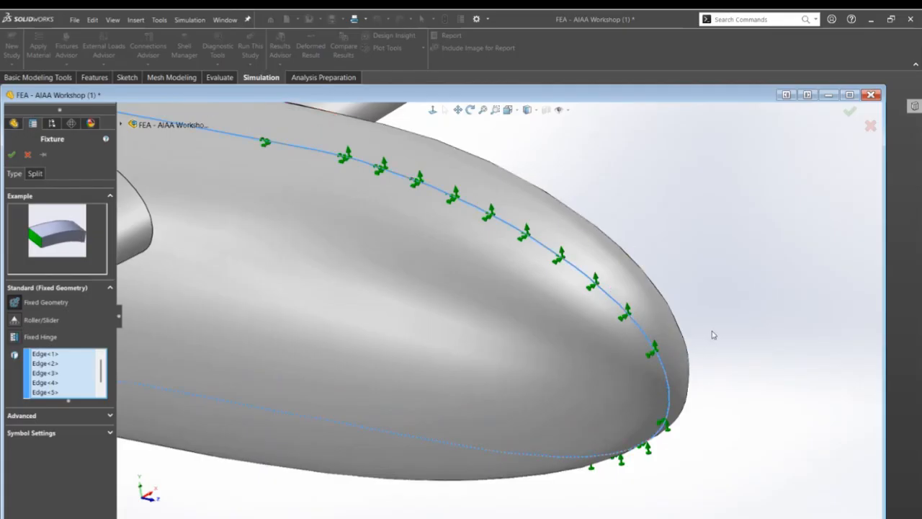
{"action": "left_click", "coordinate": [685, 346]}
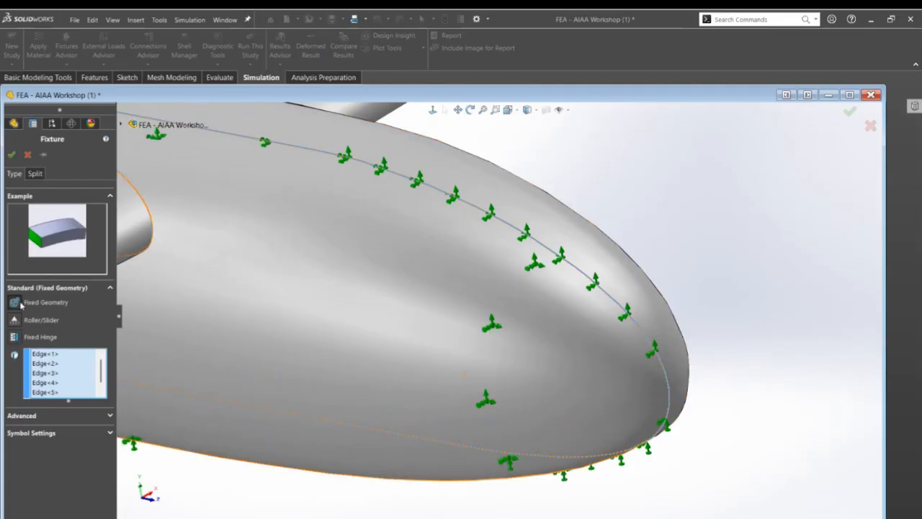
{"action": "left_click", "coordinate": [537, 336]}
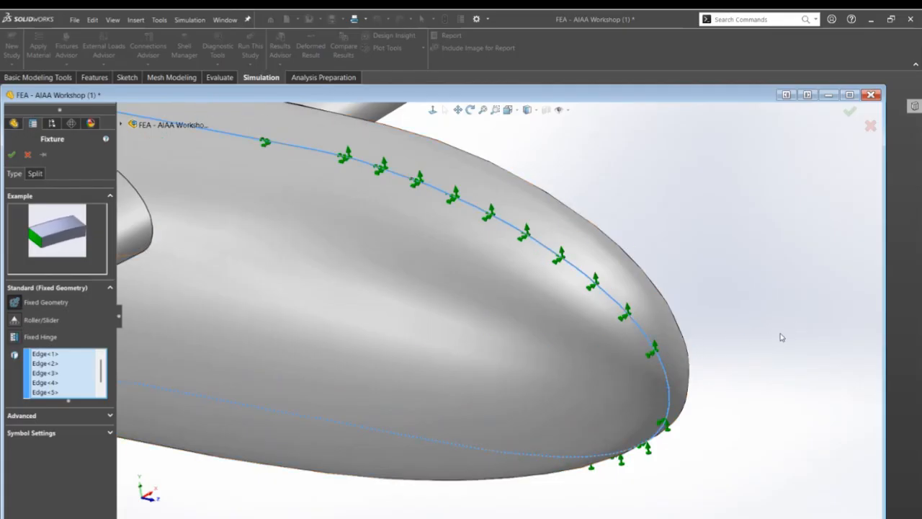
{"action": "left_click", "coordinate": [553, 313]}
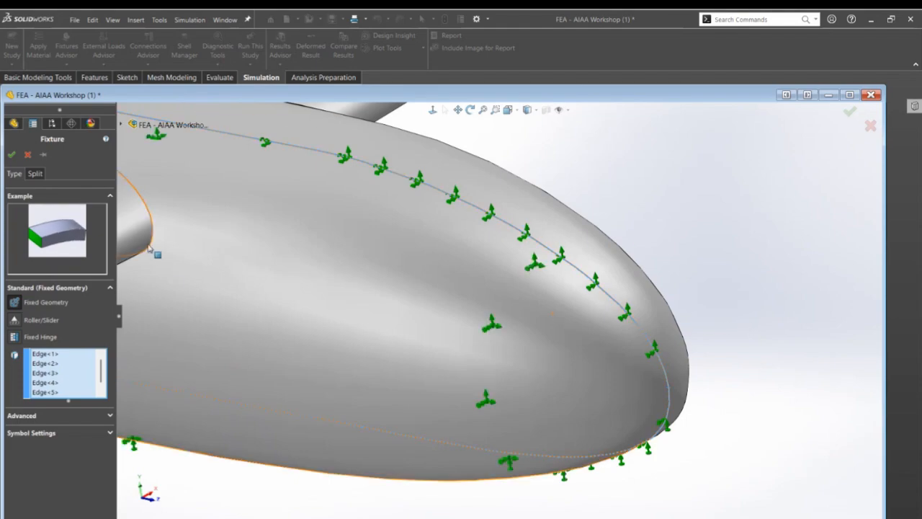
{"action": "left_click", "coordinate": [149, 249]}
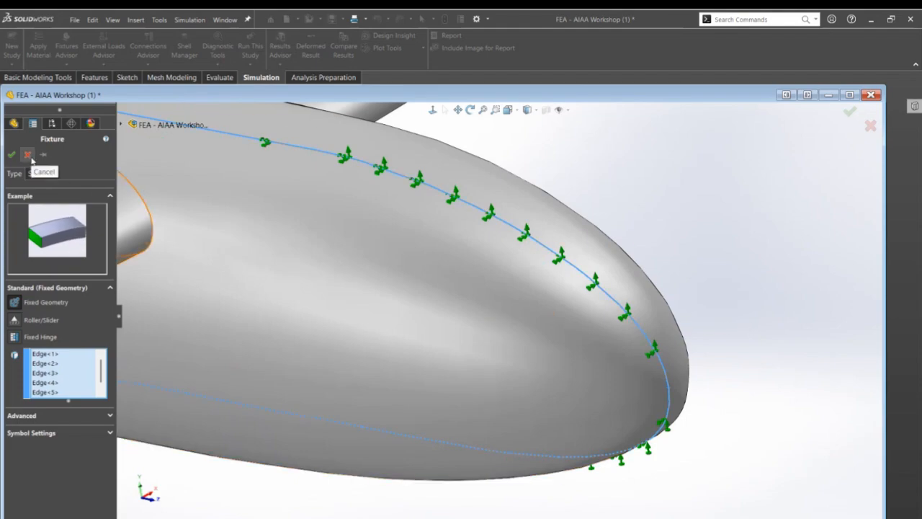
{"action": "left_click", "coordinate": [28, 155]}
{"action": "scroll", "coordinate": [461, 333], "scroll_direction": "up", "scroll_amount": 5}
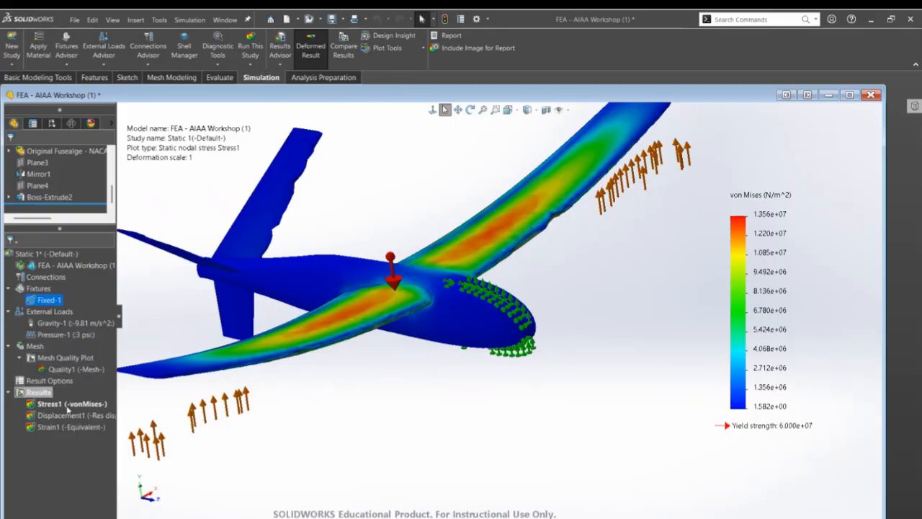
Define a new stress plot in the study results showing SY: Y Normal Stress
{"action": "left_click", "coordinate": [59, 408]}
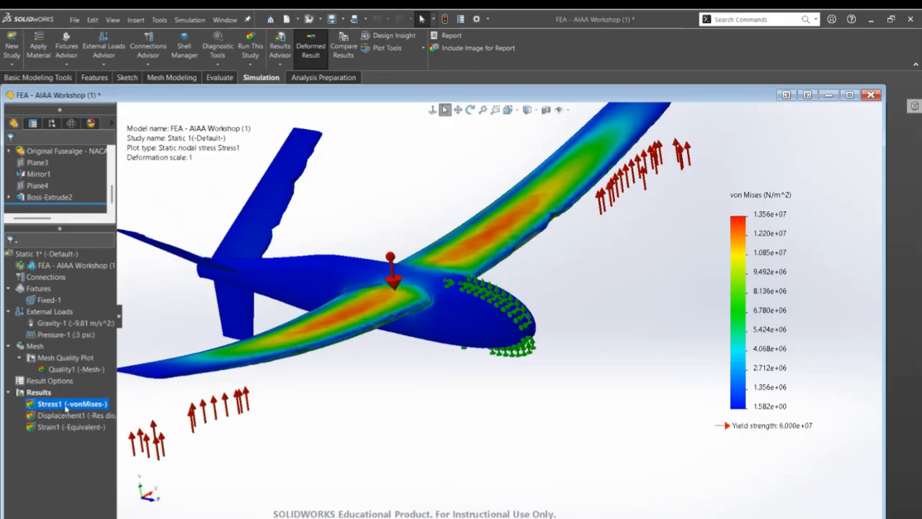
{"action": "right_click", "coordinate": [66, 409]}
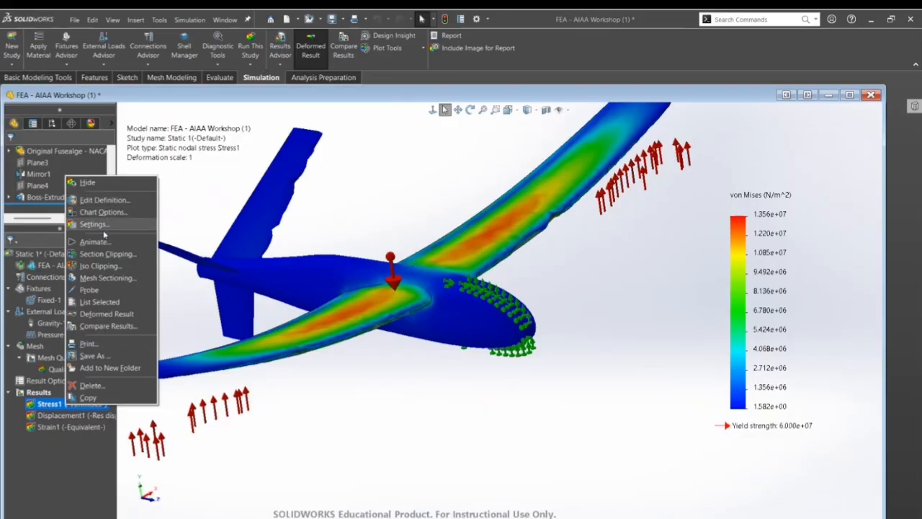
{"action": "left_click", "coordinate": [44, 393]}
{"action": "right_click", "coordinate": [43, 393]}
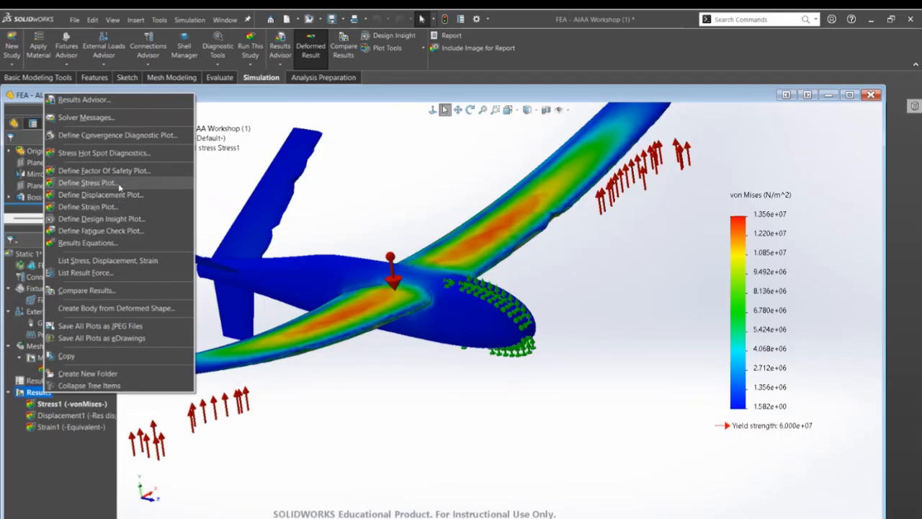
{"action": "left_click", "coordinate": [118, 184]}
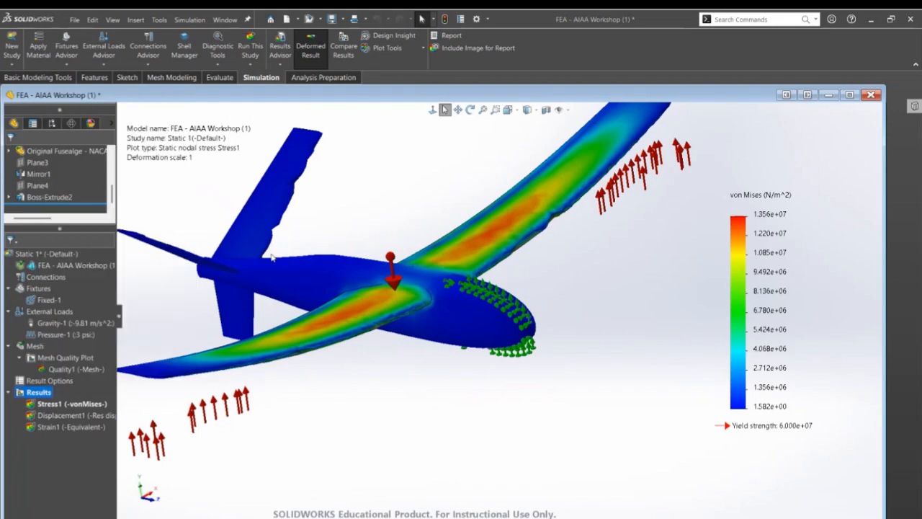
{"action": "left_click", "coordinate": [63, 224]}
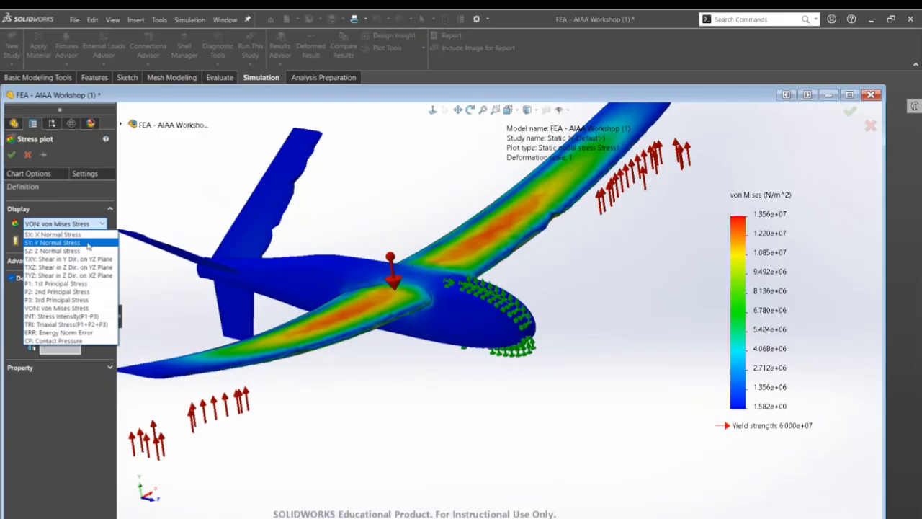
{"action": "left_click", "coordinate": [88, 245]}
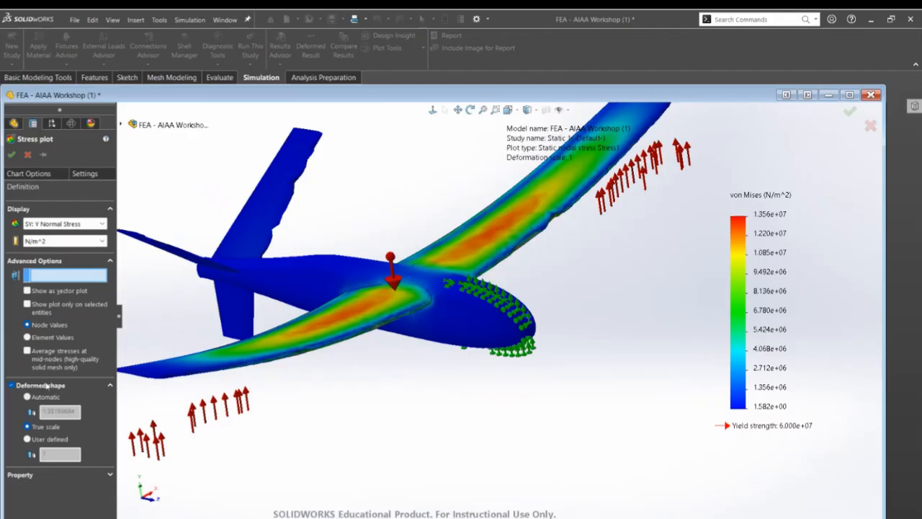
{"action": "left_click", "coordinate": [14, 156]}
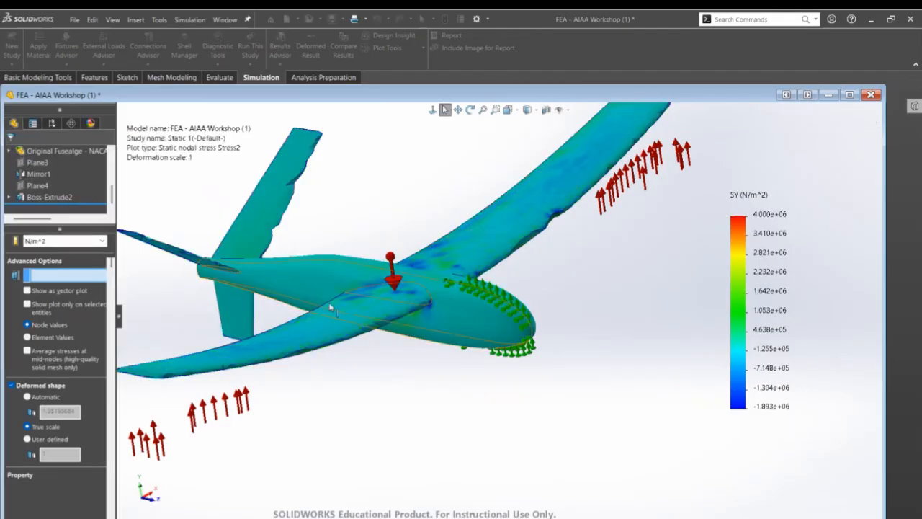
Examine the Y normal stress concentration where the wing root meets the fuselage underside
{"action": "middle_click_drag", "start_coordinate": [423, 294], "coordinate": [395, 203]}
{"action": "scroll", "coordinate": [464, 324], "scroll_direction": "down", "scroll_amount": 8}
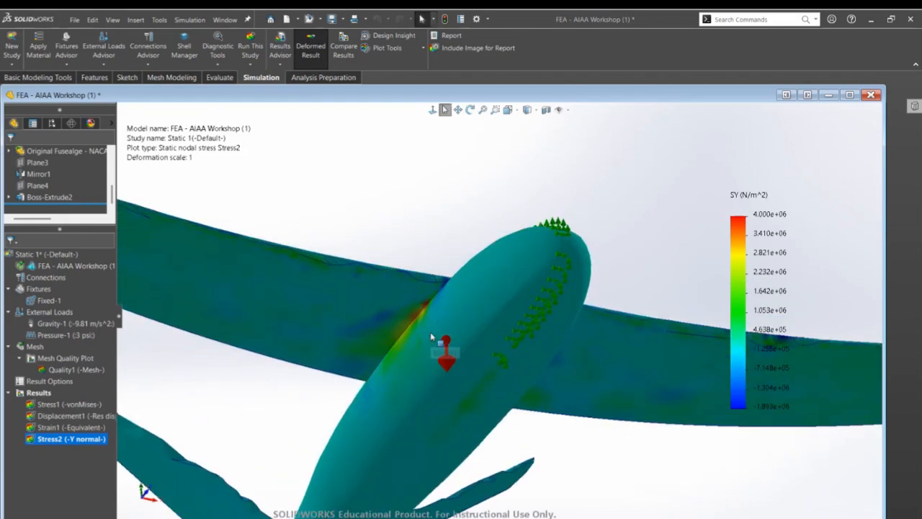
{"action": "scroll", "coordinate": [455, 311], "scroll_direction": "down", "scroll_amount": 2}
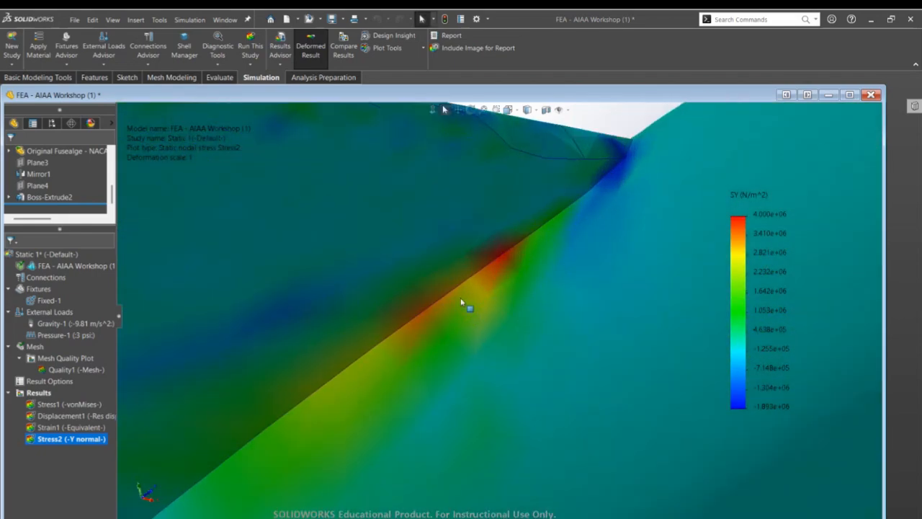
{"action": "scroll", "coordinate": [481, 311], "scroll_direction": "up", "scroll_amount": 5}
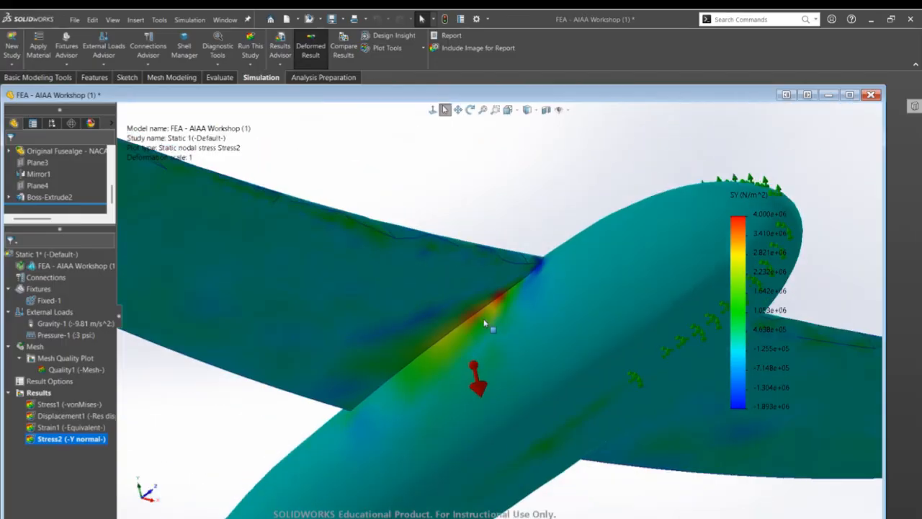
{"action": "middle_click_drag", "start_coordinate": [486, 317], "coordinate": [511, 308]}
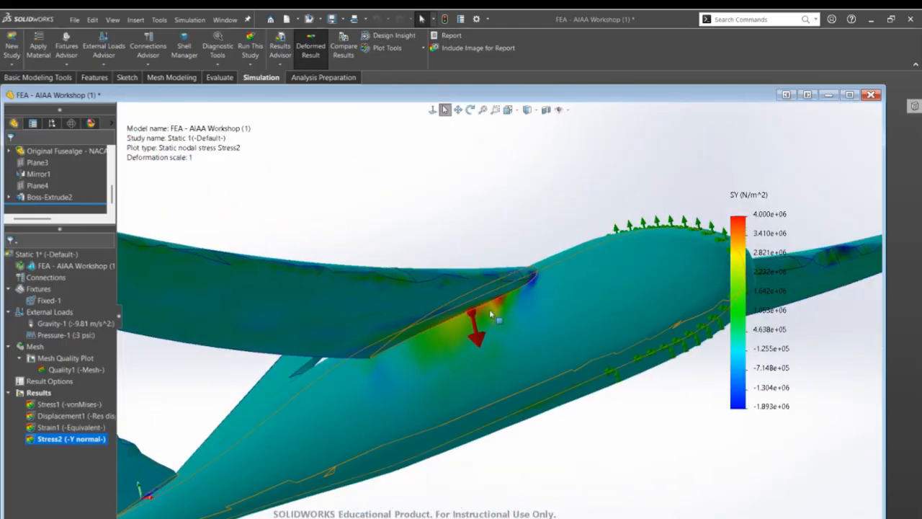
Examine the Y normal stress distribution over the whole deformed aircraft, viewing the wings from above and below
{"action": "scroll", "coordinate": [497, 315], "scroll_direction": "up", "scroll_amount": 5}
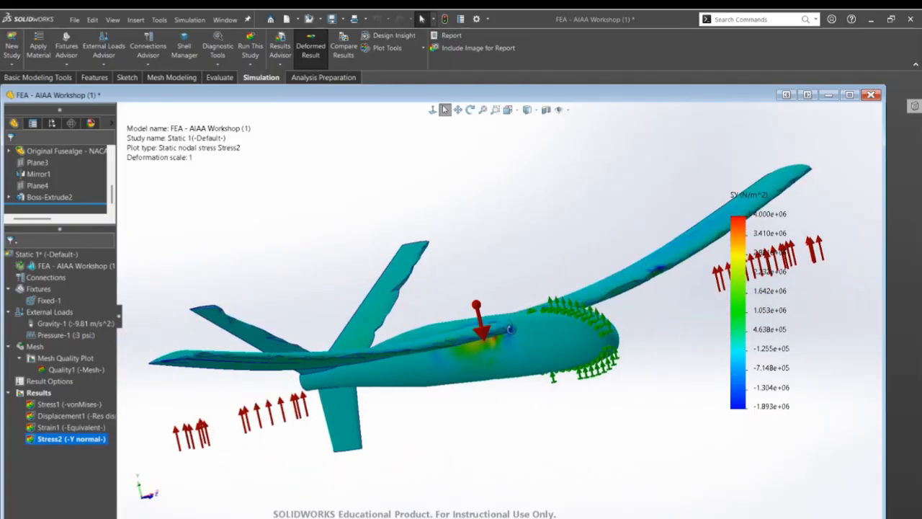
{"action": "scroll", "coordinate": [512, 319], "scroll_direction": "up", "scroll_amount": 3}
{"action": "middle_click_drag", "start_coordinate": [506, 331], "coordinate": [523, 339]}
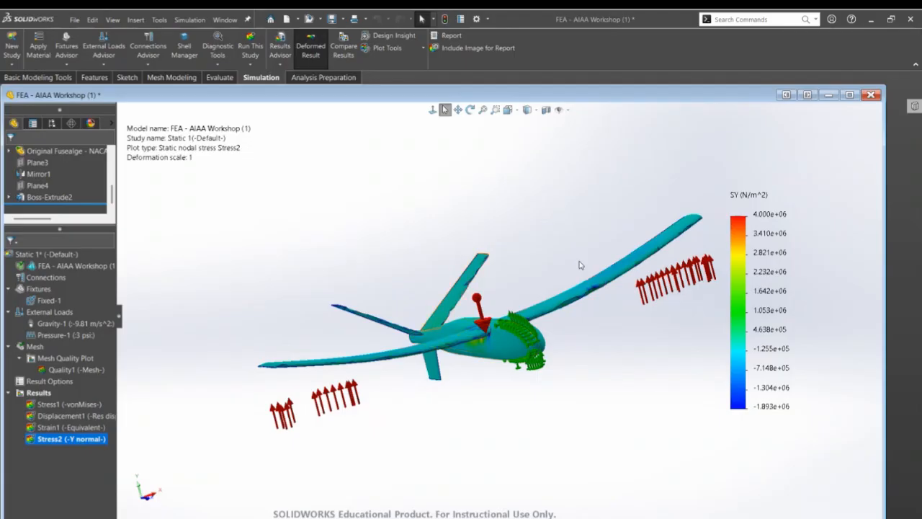
{"action": "middle_click_drag", "start_coordinate": [547, 274], "coordinate": [603, 262]}
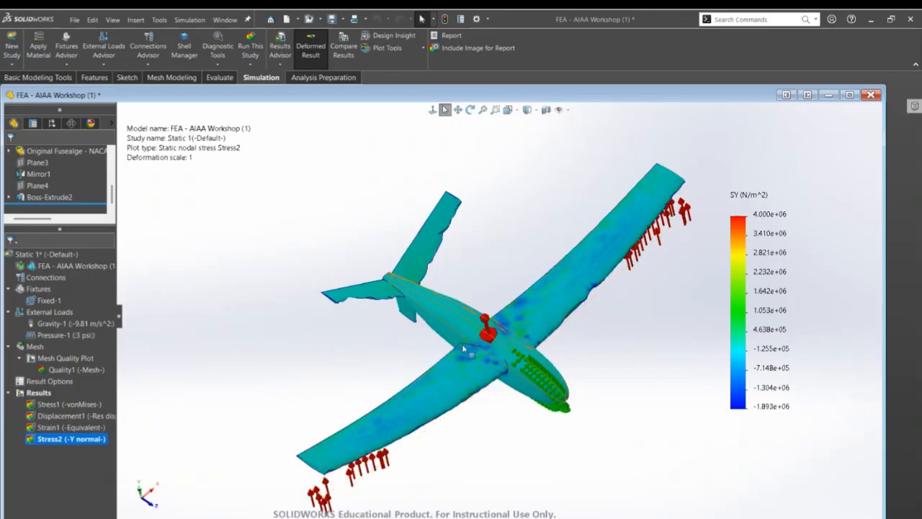
{"action": "middle_click_drag", "start_coordinate": [475, 371], "coordinate": [477, 331]}
{"action": "scroll", "coordinate": [497, 372], "scroll_direction": "down", "scroll_amount": 4}
{"action": "scroll", "coordinate": [491, 371], "scroll_direction": "up", "scroll_amount": 2}
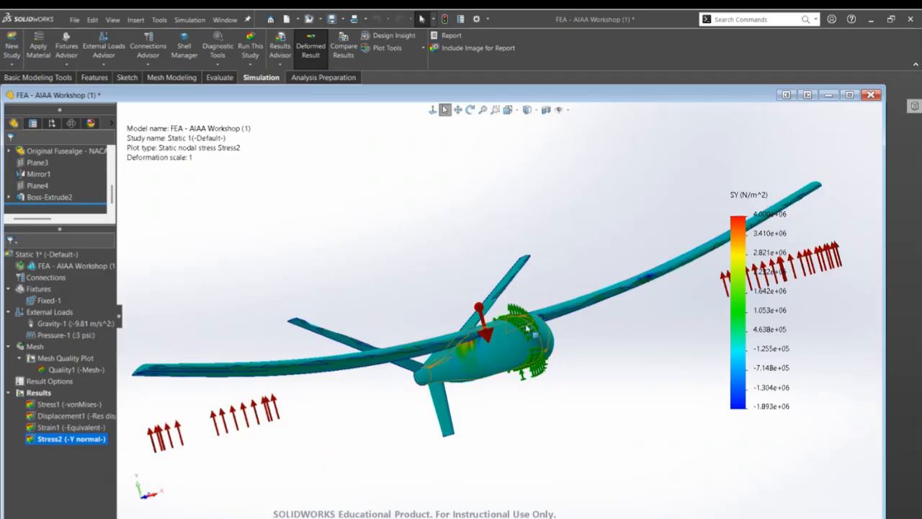
{"action": "middle_click_drag", "start_coordinate": [537, 325], "coordinate": [531, 369]}
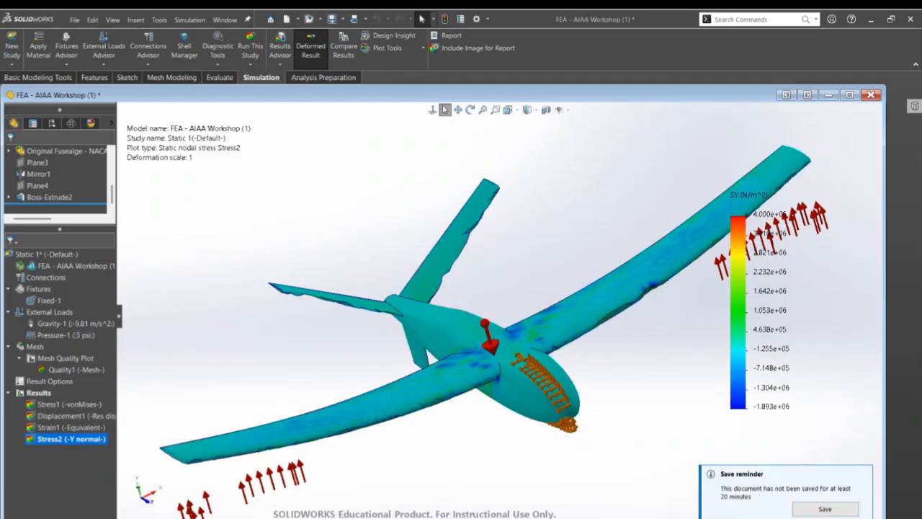
{"action": "left_click", "coordinate": [51, 517]}
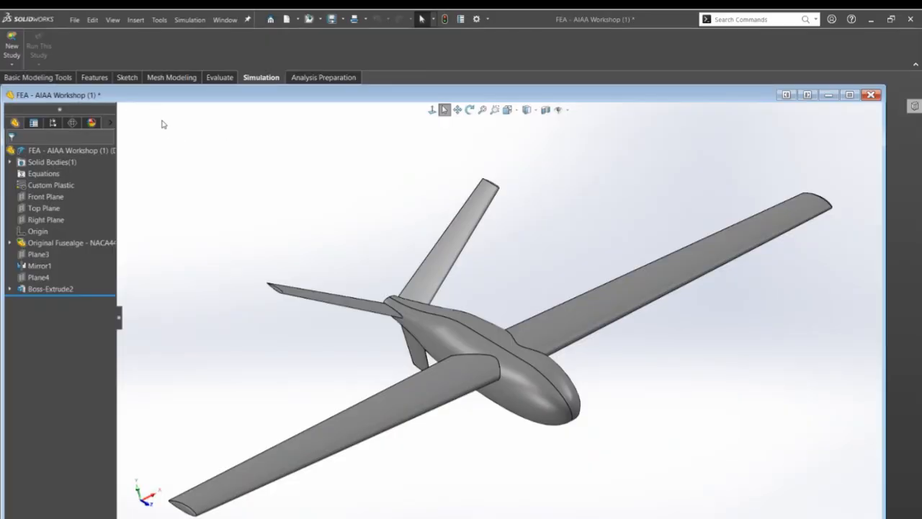
{"action": "left_click", "coordinate": [7, 54]}
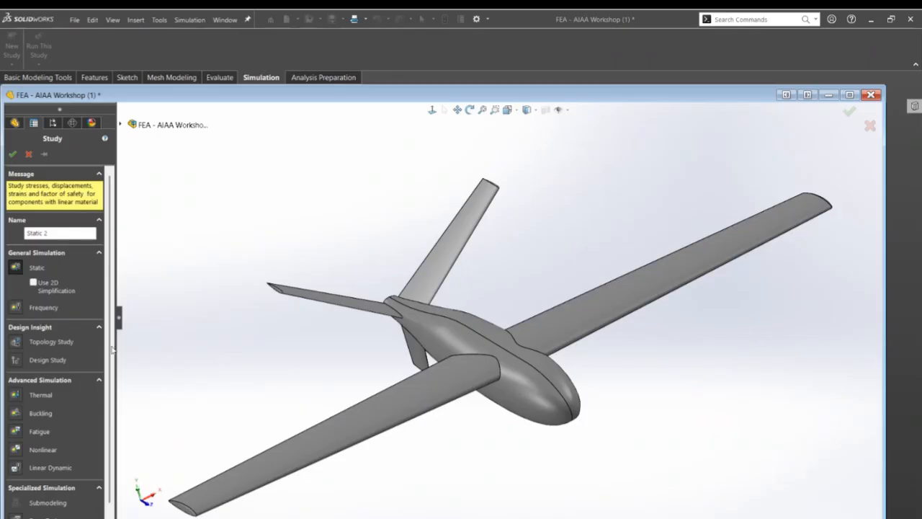
{"action": "scroll", "coordinate": [86, 396], "scroll_direction": "down", "scroll_amount": 2}
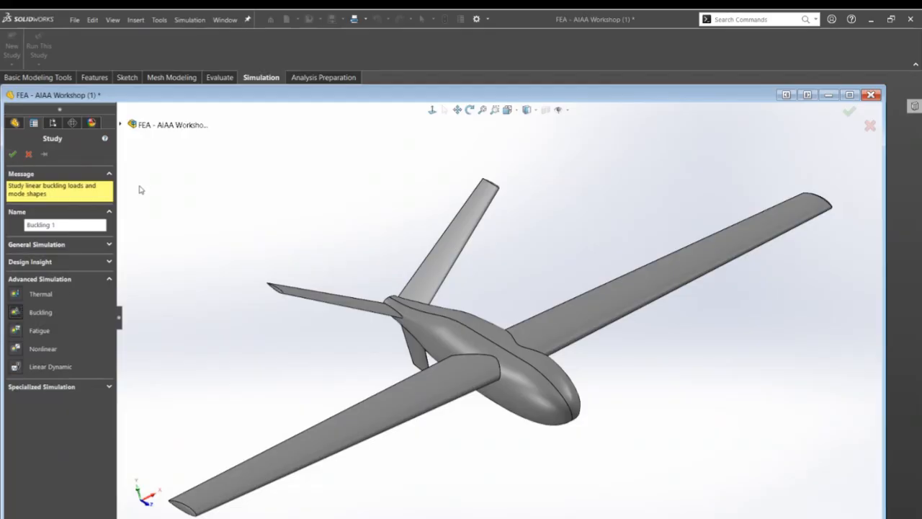
{"action": "left_click", "coordinate": [14, 155]}
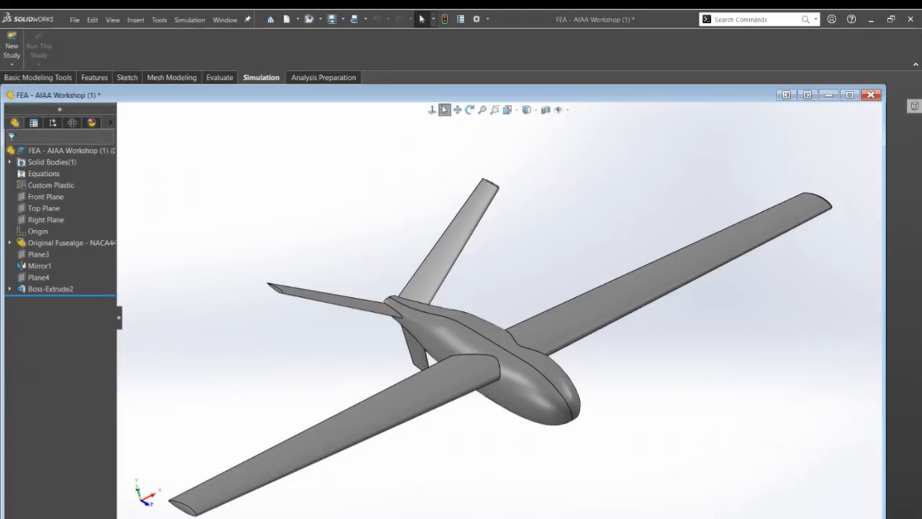
Create a new Buckling study named Buckling 1
{"action": "left_click", "coordinate": [18, 50]}
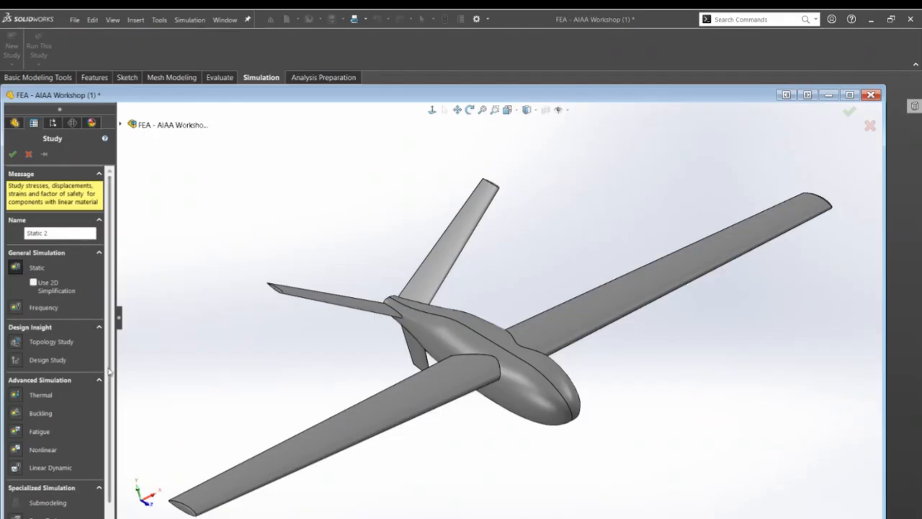
{"action": "scroll", "coordinate": [101, 389], "scroll_direction": "down", "scroll_amount": 1}
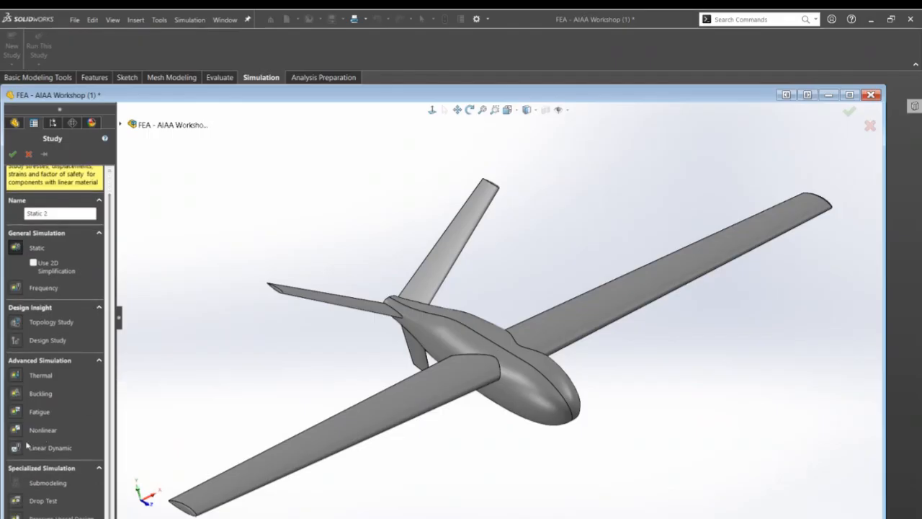
{"action": "left_click", "coordinate": [16, 396]}
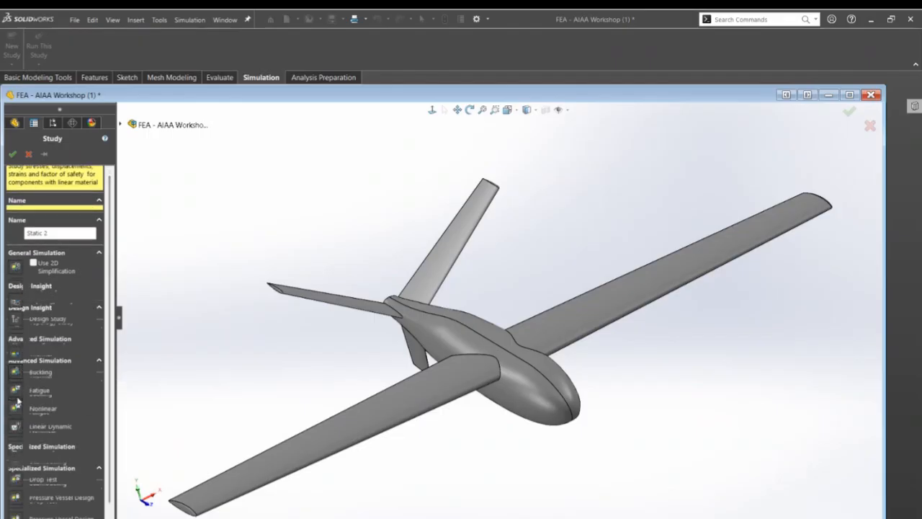
{"action": "left_click", "coordinate": [13, 154]}
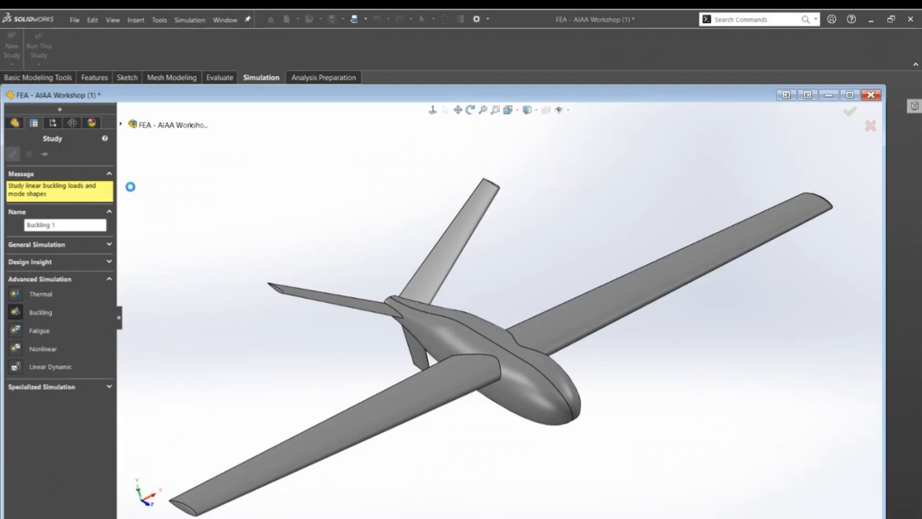
Start a Fixed Geometry fixture in the buckling study and select the three edges along the fuselage's upper seam
{"action": "left_click", "coordinate": [49, 288]}
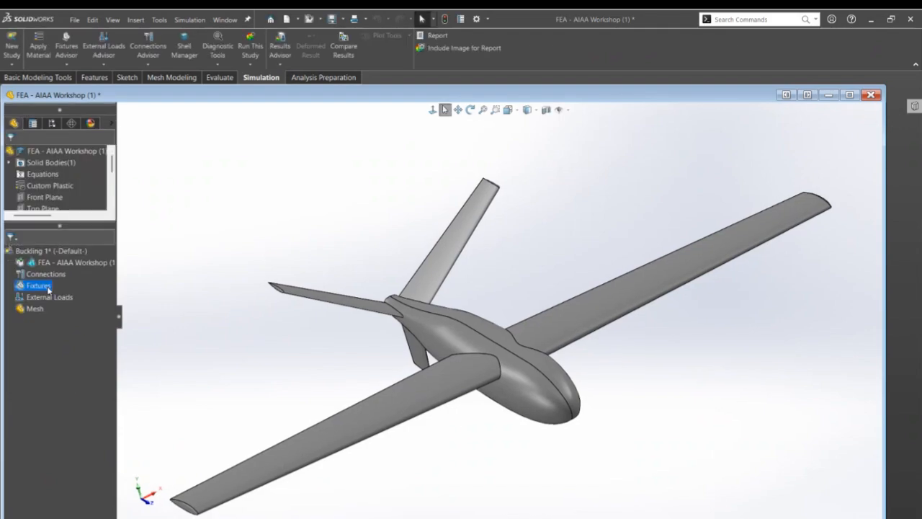
{"action": "right_click", "coordinate": [49, 288]}
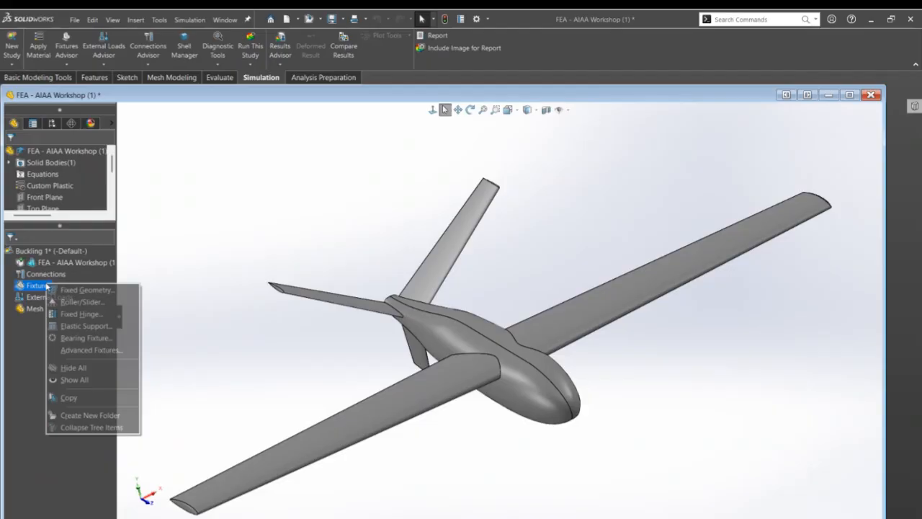
{"action": "left_click", "coordinate": [85, 289]}
{"action": "left_click", "coordinate": [494, 339]}
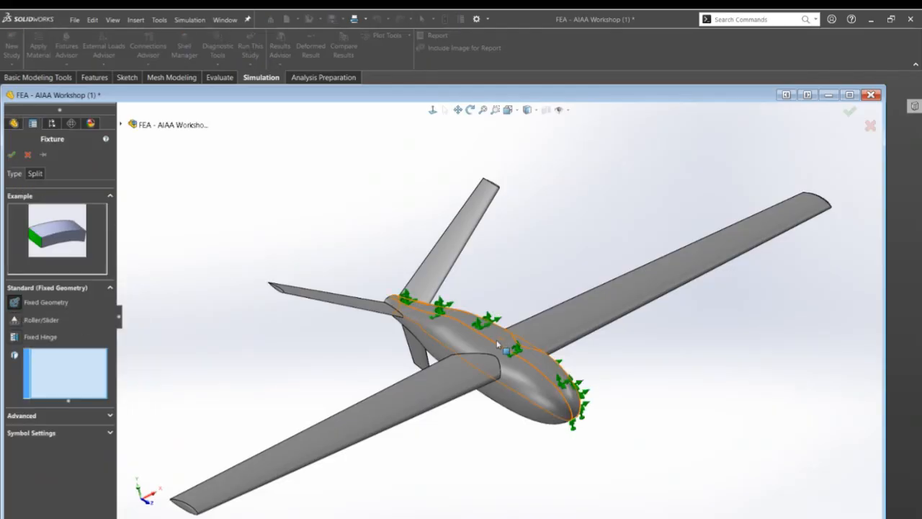
{"action": "left_click", "coordinate": [498, 342]}
{"action": "left_click", "coordinate": [94, 357]}
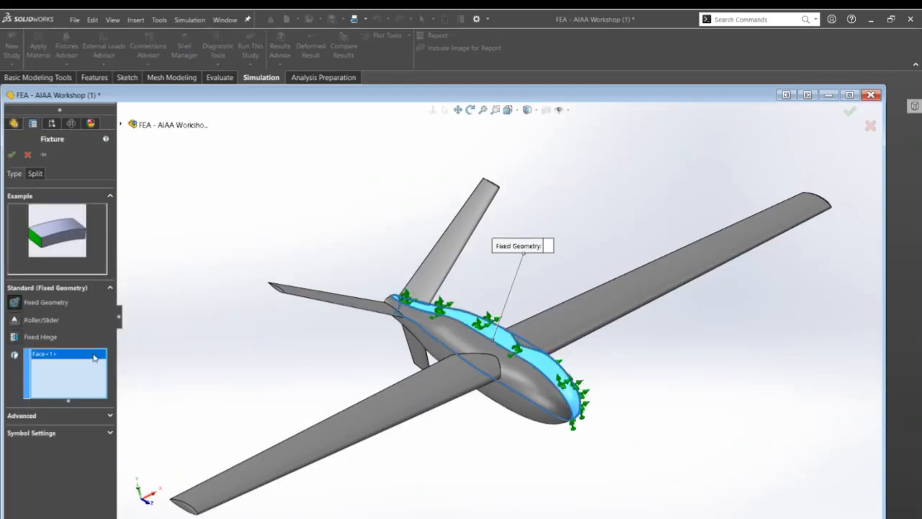
{"action": "key", "text": "Delete"}
{"action": "left_click", "coordinate": [506, 345]}
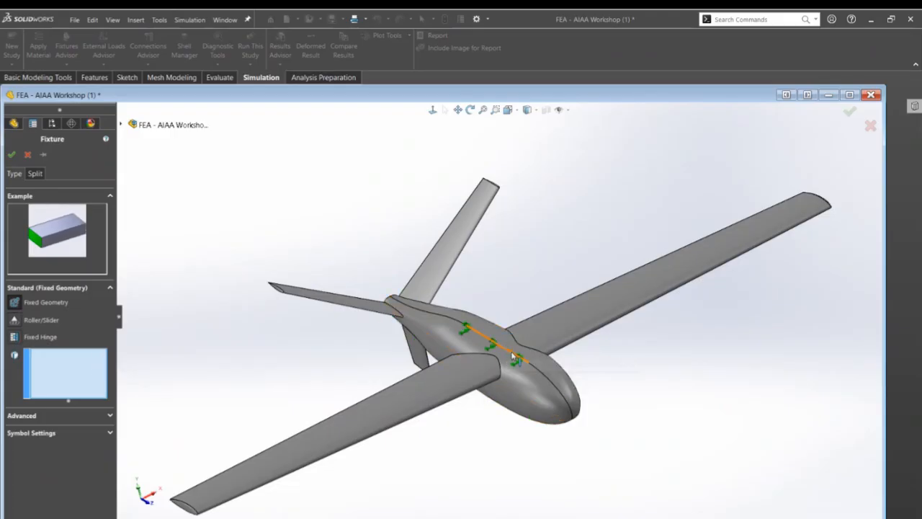
{"action": "left_click", "coordinate": [443, 313]}
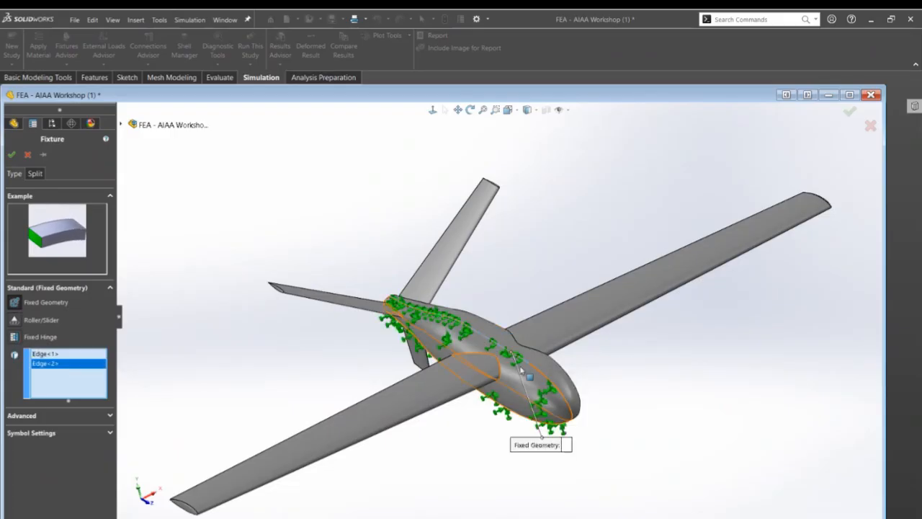
{"action": "left_click", "coordinate": [556, 403]}
Add the three edges along the fuselage's underside seam to the fixed geometry and apply the fixture
{"action": "middle_click_drag", "start_coordinate": [557, 404], "coordinate": [599, 469]}
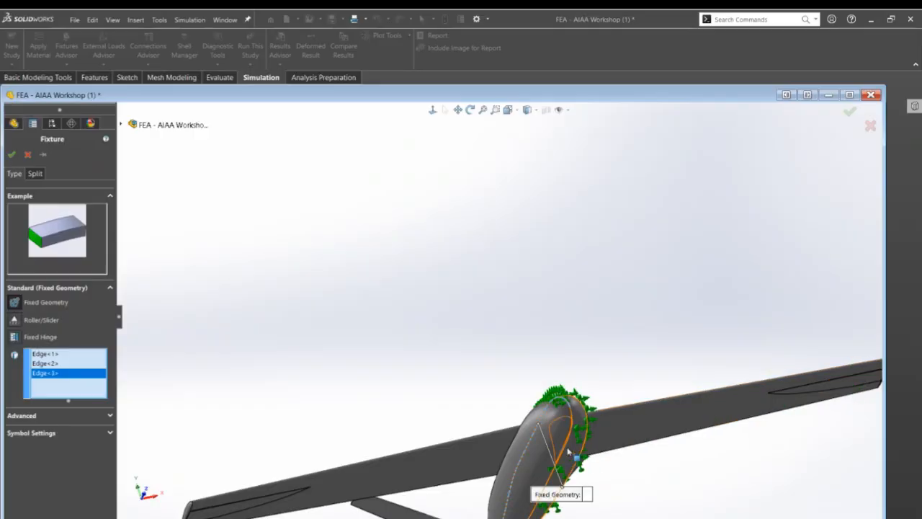
{"action": "left_click", "coordinate": [567, 450]}
{"action": "left_click", "coordinate": [501, 468]}
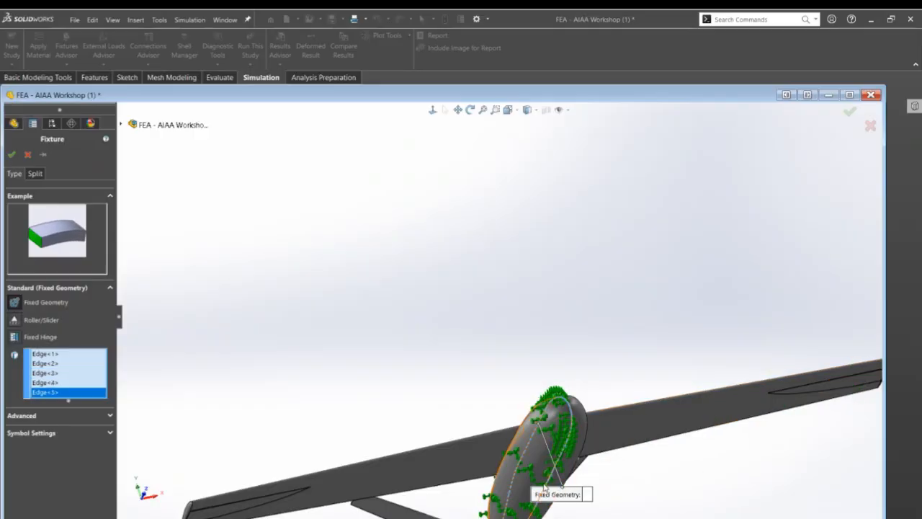
{"action": "scroll", "coordinate": [512, 415], "scroll_direction": "down", "scroll_amount": 3}
{"action": "scroll", "coordinate": [512, 415], "scroll_direction": "down", "scroll_amount": 4}
{"action": "left_click", "coordinate": [505, 362]}
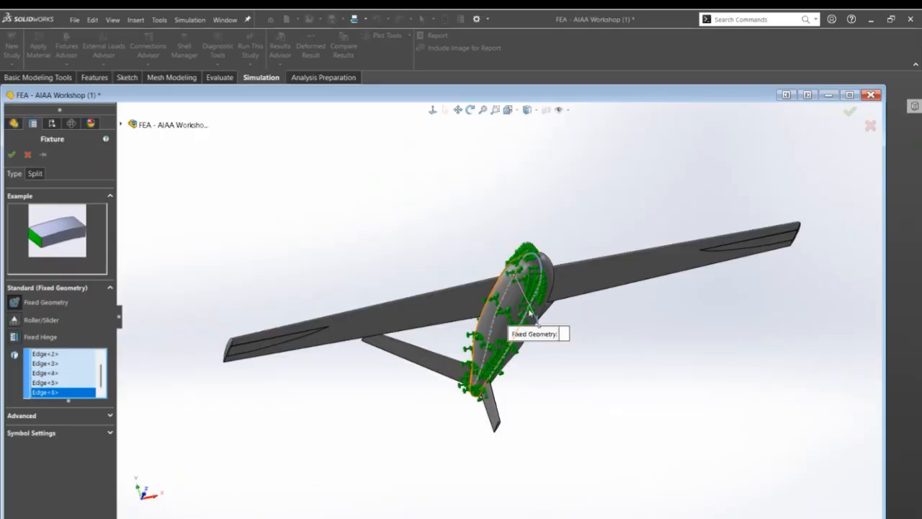
{"action": "middle_click_drag", "start_coordinate": [531, 314], "coordinate": [562, 367]}
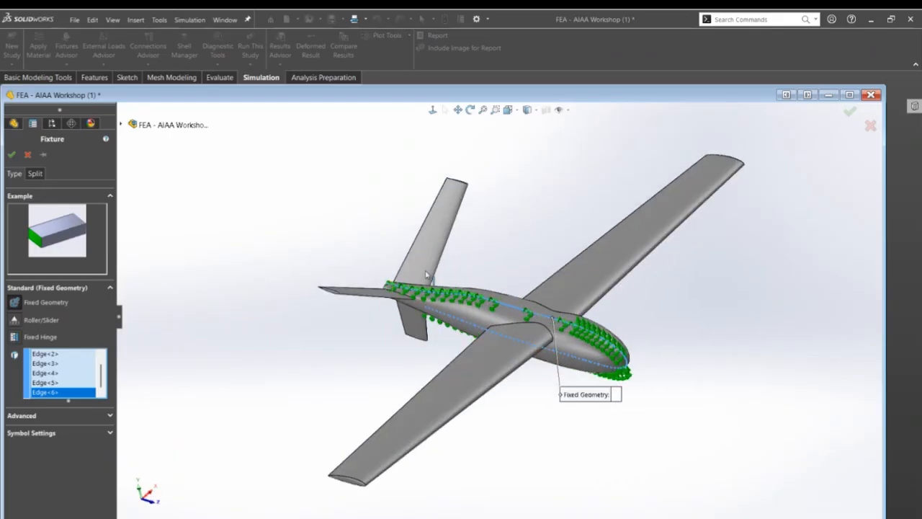
{"action": "left_click", "coordinate": [11, 154]}
Apply a normal force of 1 N per item to one wing-tip underside patch and the three tail fin faces
{"action": "right_click", "coordinate": [58, 309]}
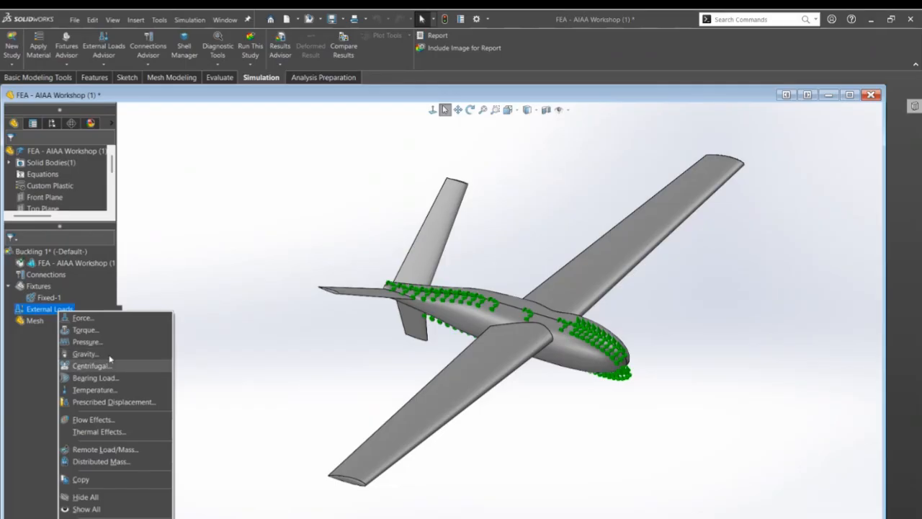
{"action": "left_click", "coordinate": [105, 321]}
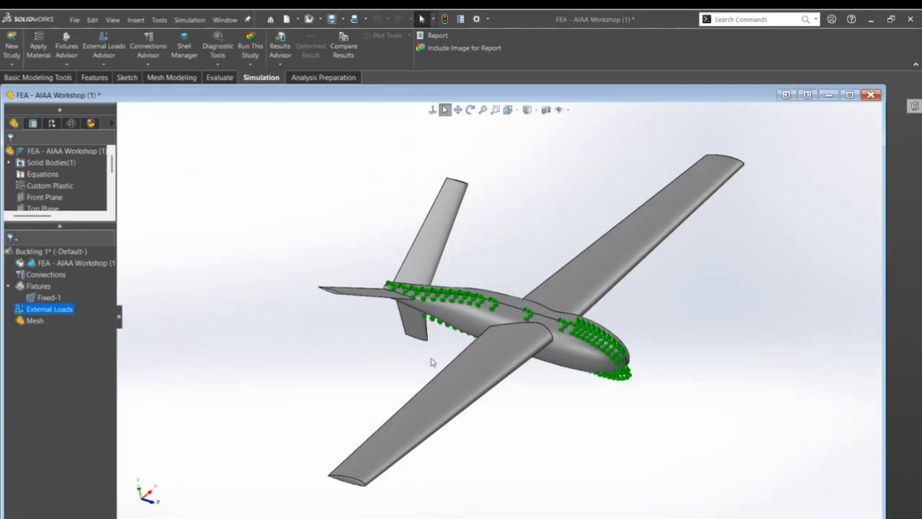
{"action": "middle_click_drag", "start_coordinate": [461, 405], "coordinate": [438, 274]}
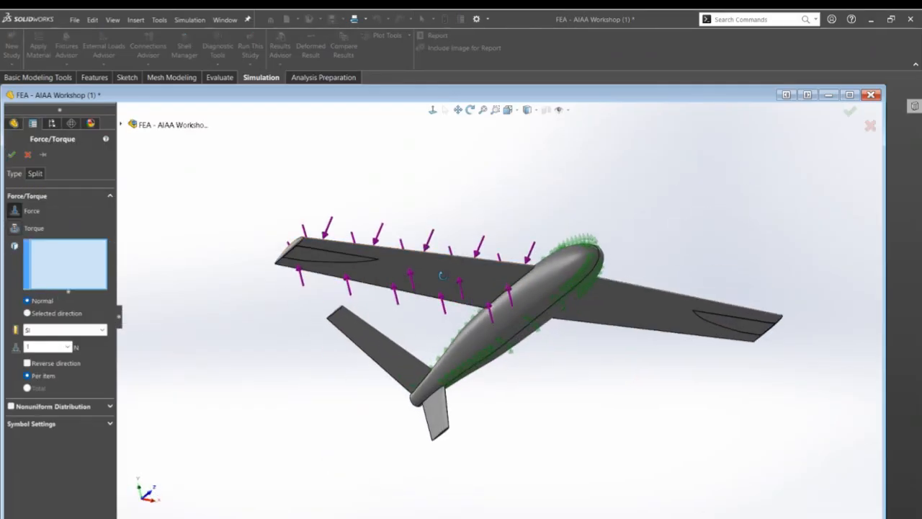
{"action": "left_click", "coordinate": [310, 255]}
{"action": "left_click", "coordinate": [437, 413]}
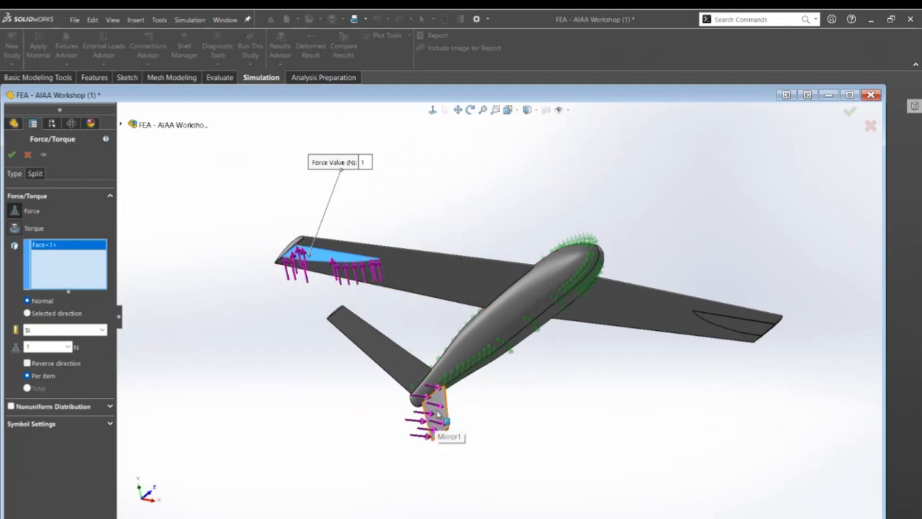
{"action": "middle_click_drag", "start_coordinate": [488, 426], "coordinate": [560, 409]}
{"action": "left_click", "coordinate": [560, 409]}
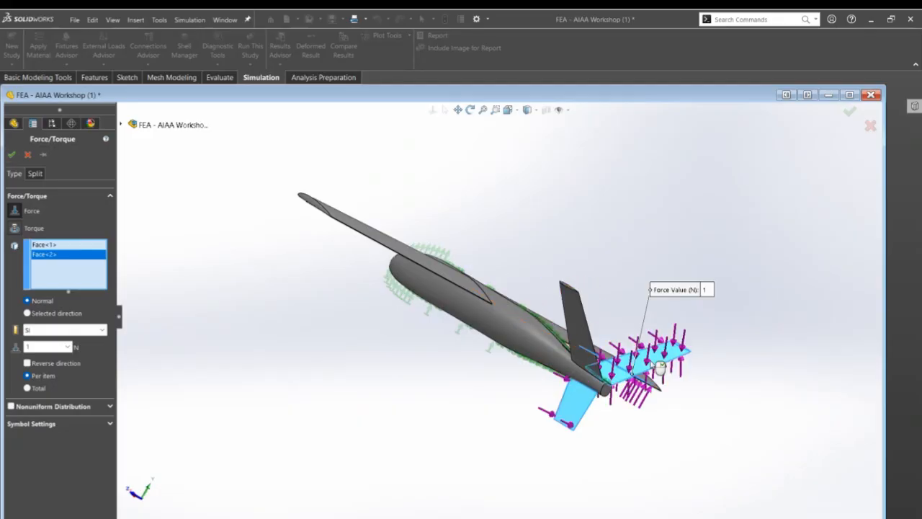
{"action": "left_click", "coordinate": [636, 364]}
{"action": "left_click", "coordinate": [576, 330]}
{"action": "middle_click_drag", "start_coordinate": [540, 278], "coordinate": [374, 248]}
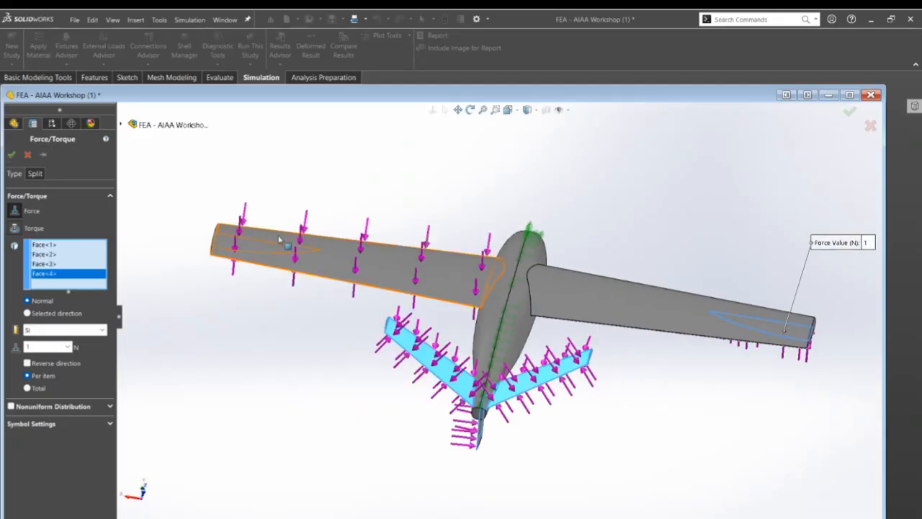
{"action": "left_click", "coordinate": [14, 155]}
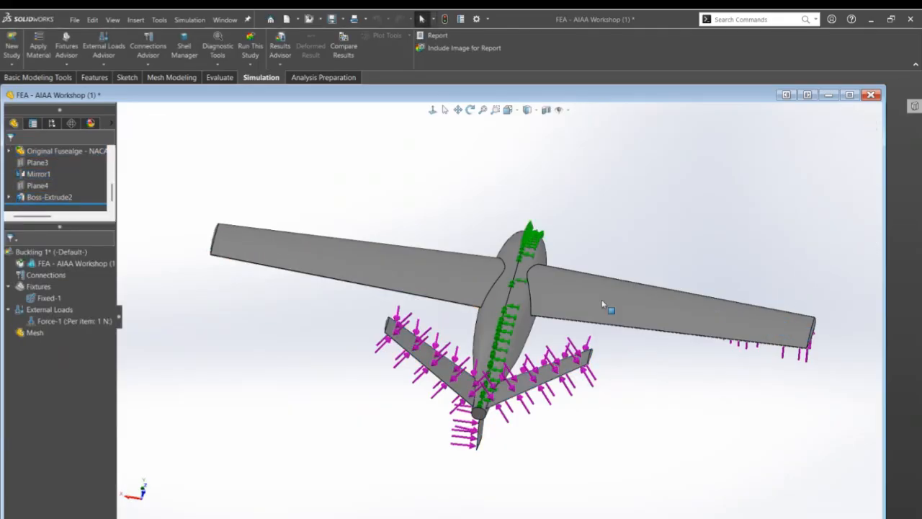
{"action": "middle_click_drag", "start_coordinate": [602, 299], "coordinate": [119, 359]}
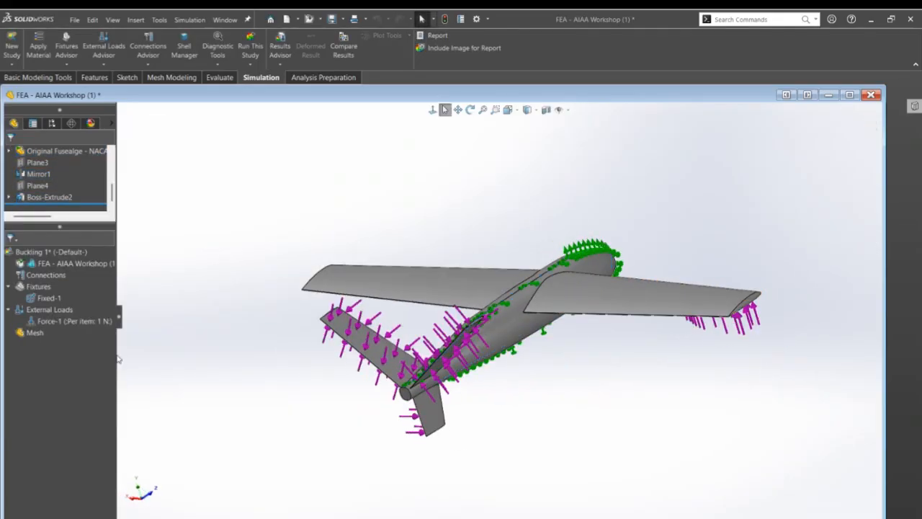
Mesh and run the Buckling 1 study
{"action": "right_click", "coordinate": [37, 336]}
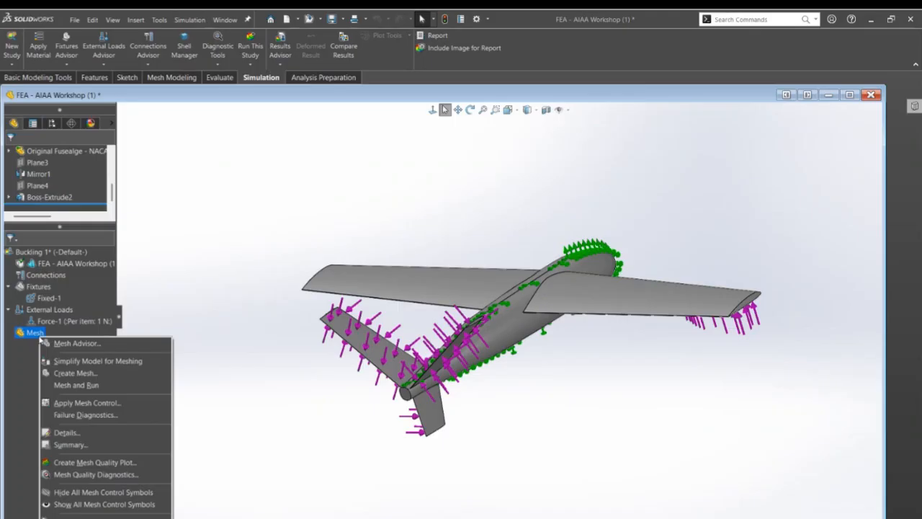
{"action": "left_click", "coordinate": [109, 388]}
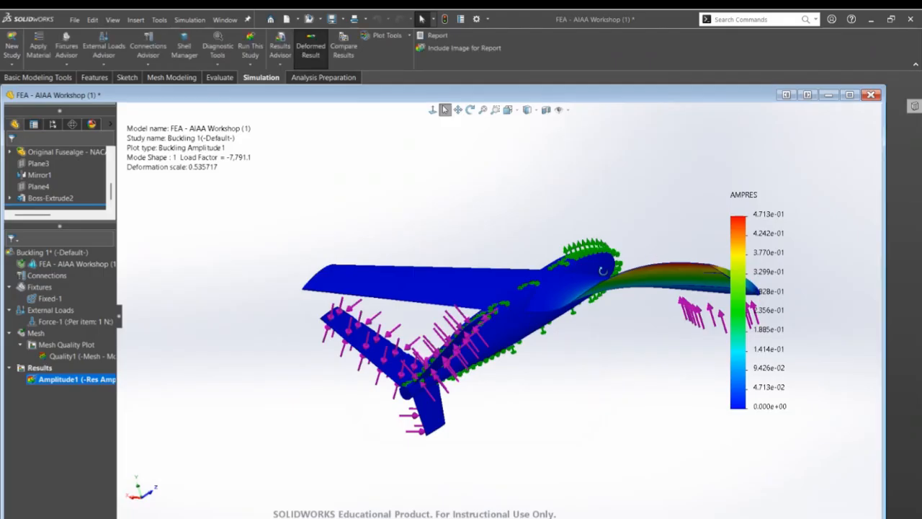
Examine the bent wing in the buckling amplitude plot, play the mode shape 1 animation, and close it
{"action": "middle_click_drag", "start_coordinate": [644, 270], "coordinate": [587, 314]}
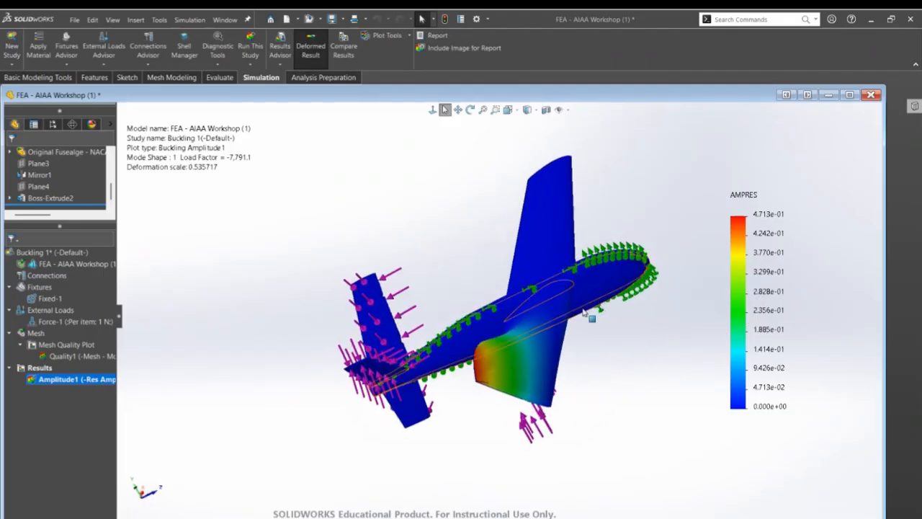
{"action": "middle_click_drag", "start_coordinate": [573, 384], "coordinate": [545, 386]}
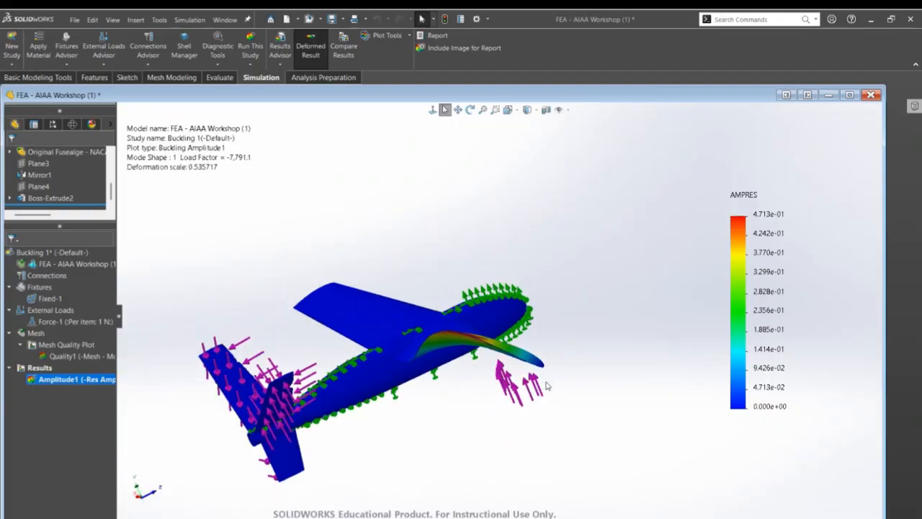
{"action": "middle_click_drag", "start_coordinate": [487, 397], "coordinate": [523, 358]}
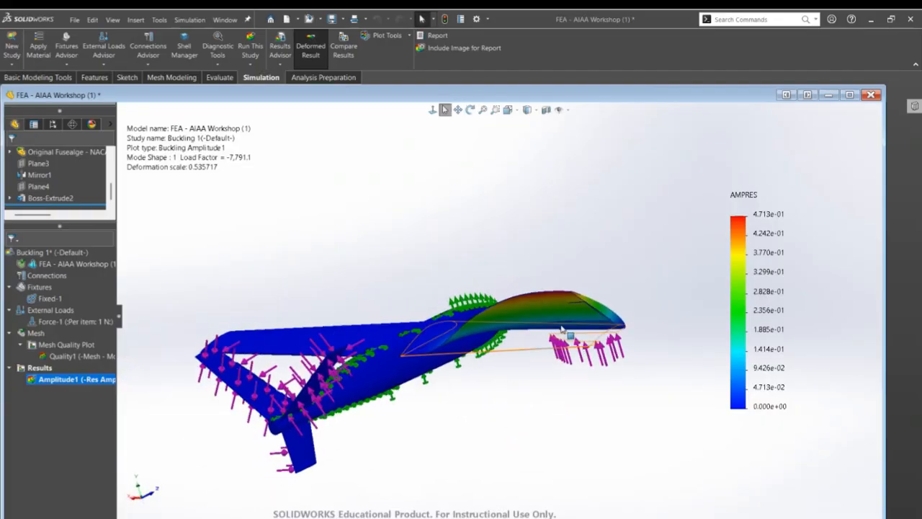
{"action": "scroll", "coordinate": [576, 334], "scroll_direction": "down", "scroll_amount": 3}
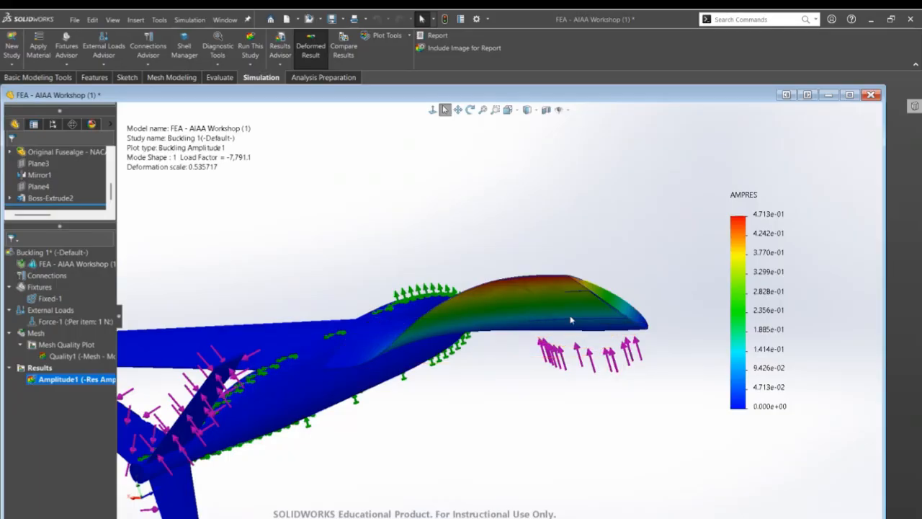
{"action": "scroll", "coordinate": [564, 287], "scroll_direction": "down", "scroll_amount": 3}
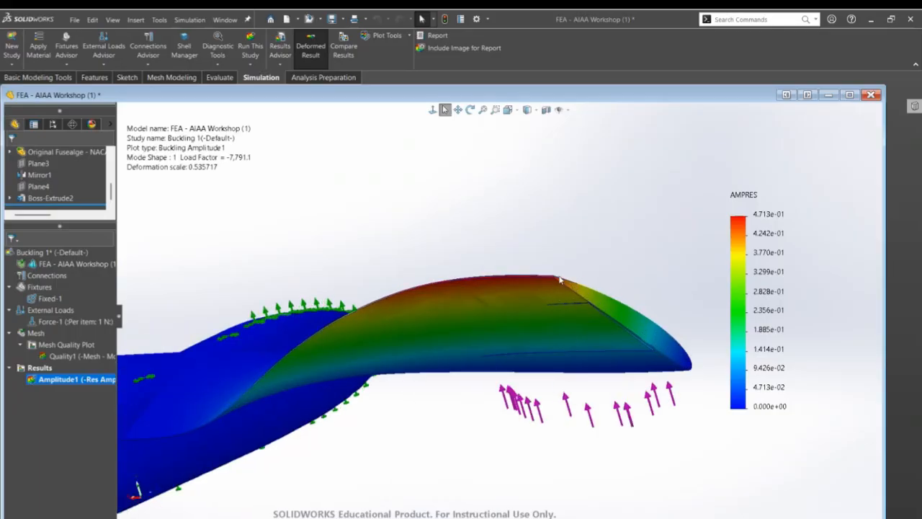
{"action": "right_click", "coordinate": [69, 378]}
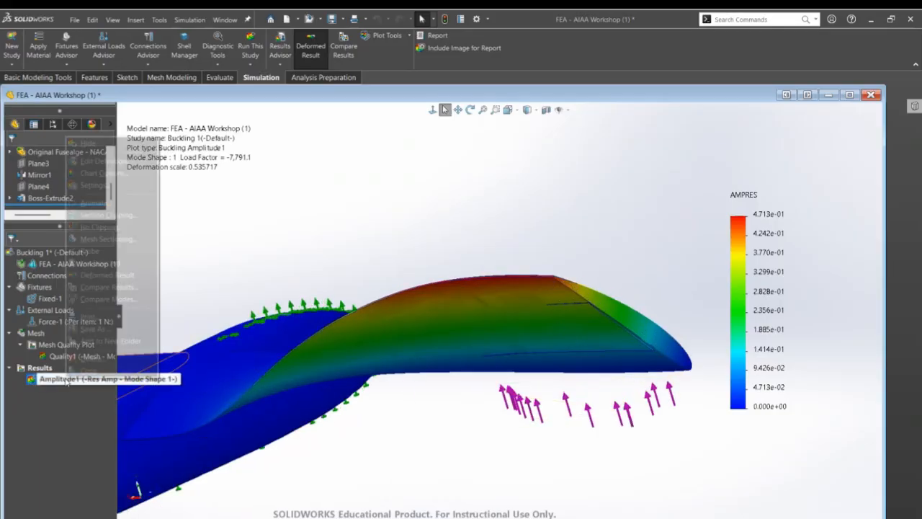
{"action": "left_click", "coordinate": [94, 203]}
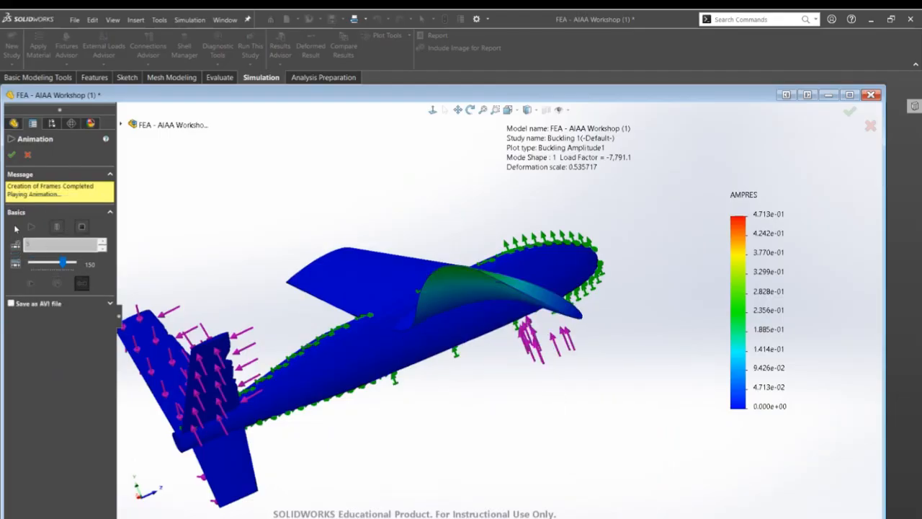
{"action": "left_click", "coordinate": [27, 154]}
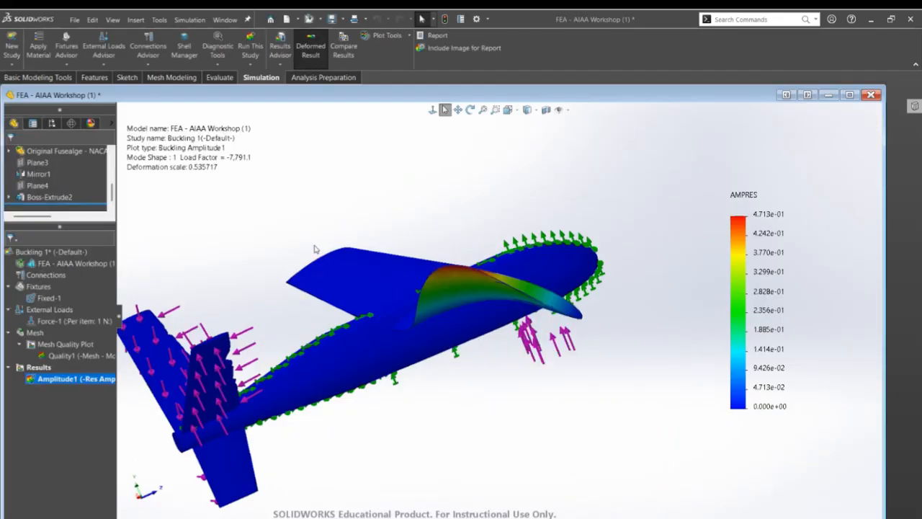
Hide the buckling study's Amplitude1 result plot
{"action": "left_click", "coordinate": [77, 356]}
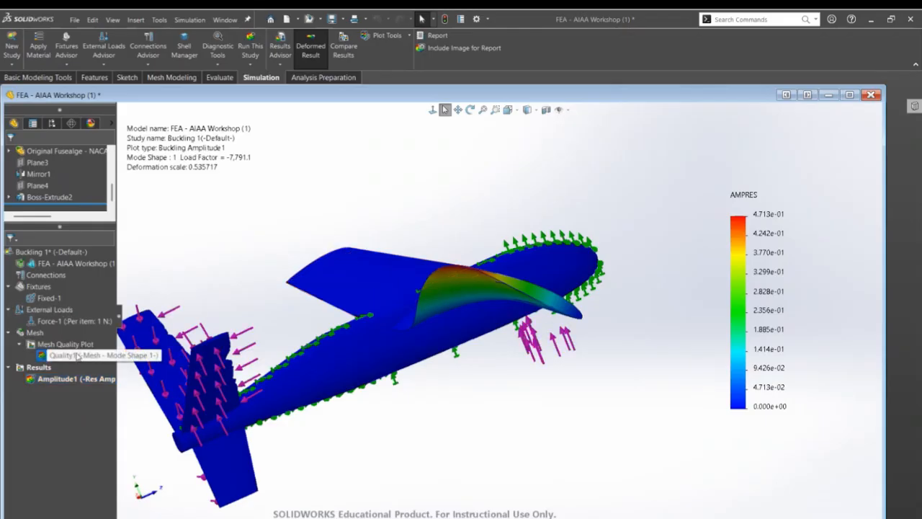
{"action": "left_click", "coordinate": [75, 321]}
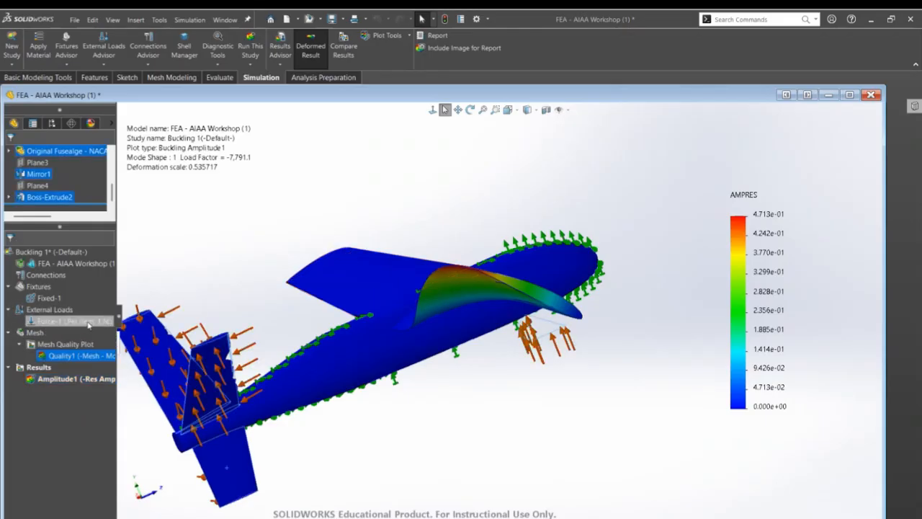
{"action": "right_click", "coordinate": [71, 379]}
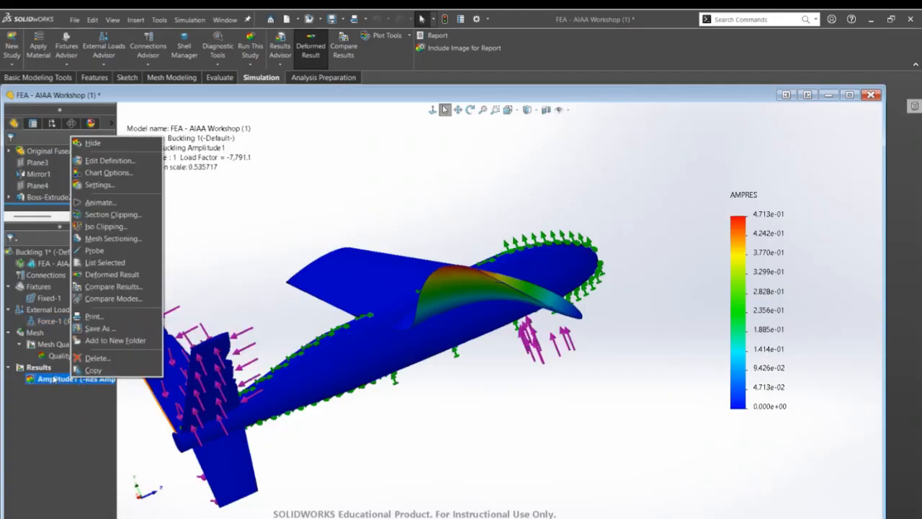
{"action": "left_click", "coordinate": [92, 142]}
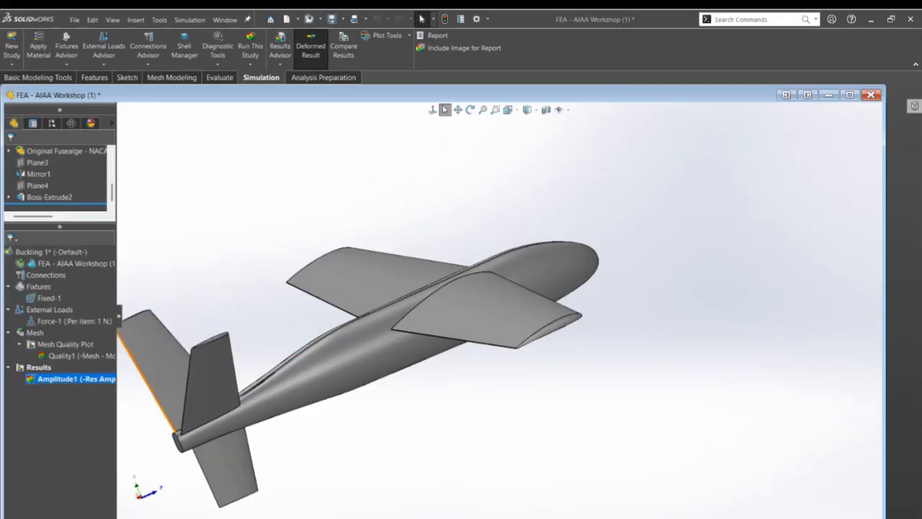
Switch to the Static 1 study and show its Displacement1 plot
{"action": "left_click", "coordinate": [162, 517]}
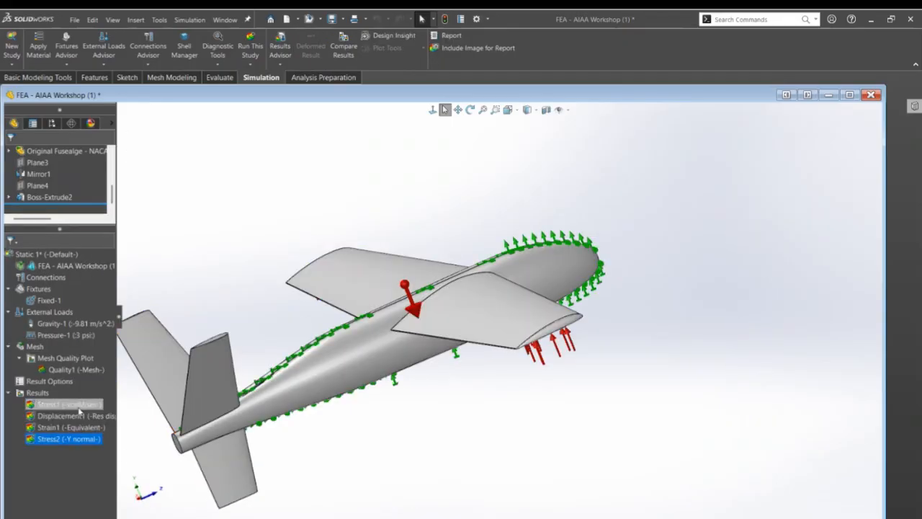
{"action": "right_click", "coordinate": [79, 407]}
{"action": "left_click", "coordinate": [67, 416]}
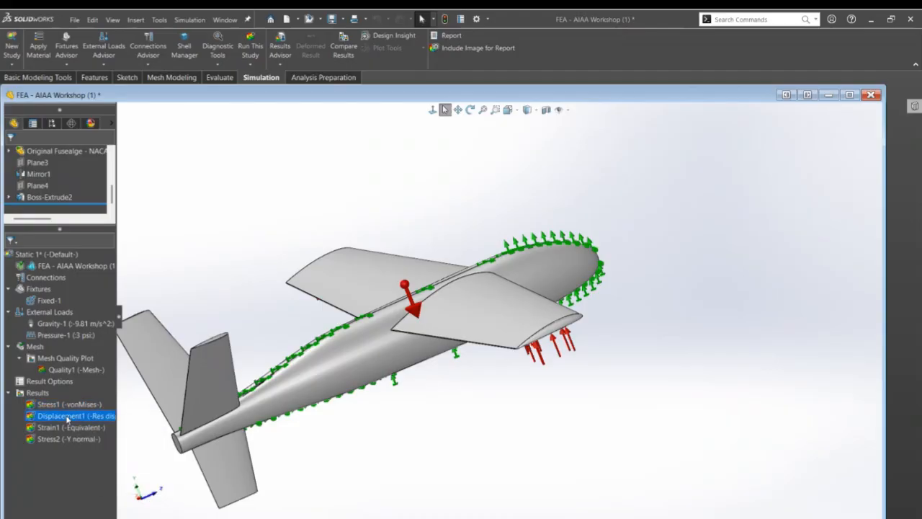
{"action": "right_click", "coordinate": [67, 417]}
{"action": "left_click", "coordinate": [142, 422]}
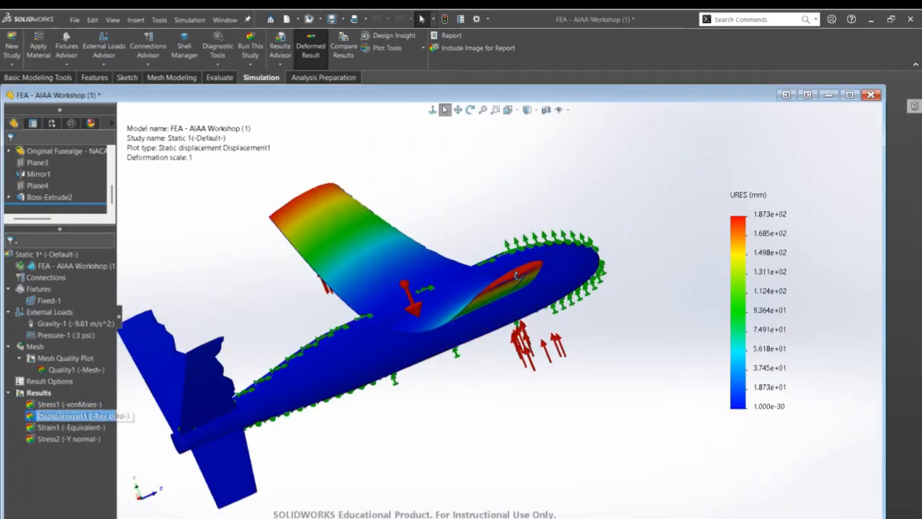
Animate the static displacement plot to review how both wings bend, and close the animation
{"action": "middle_click_drag", "start_coordinate": [516, 276], "coordinate": [463, 282]}
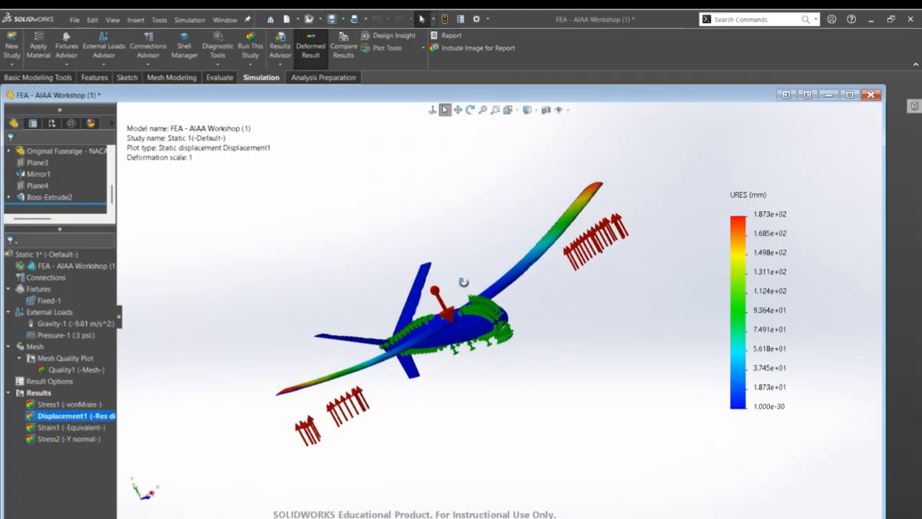
{"action": "right_click", "coordinate": [79, 414]}
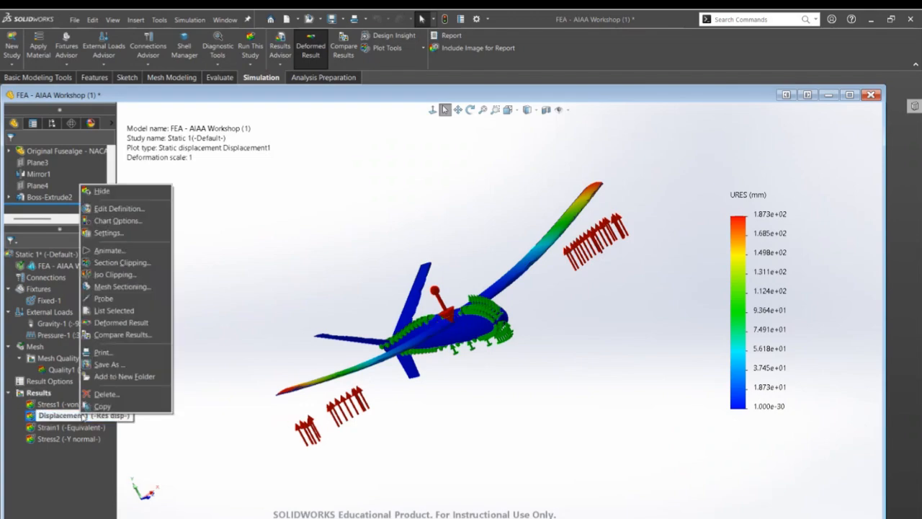
{"action": "left_click", "coordinate": [119, 252]}
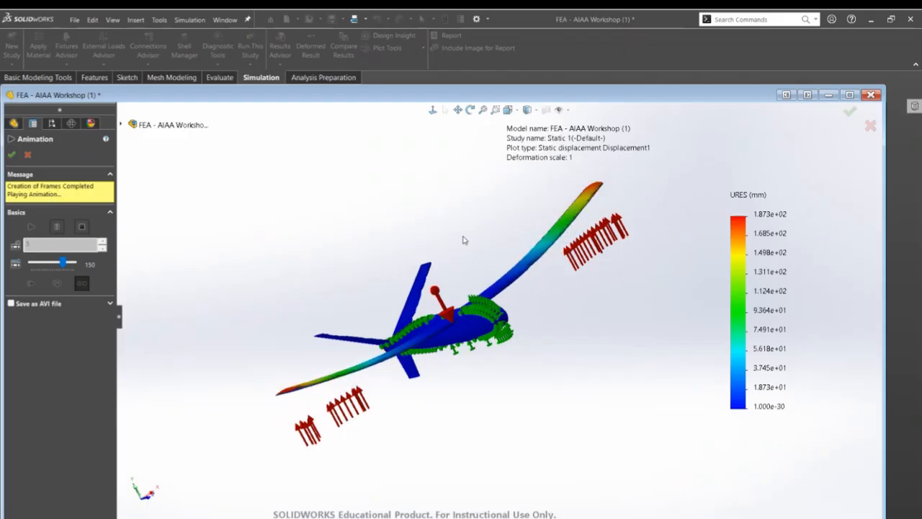
{"action": "left_click", "coordinate": [28, 154]}
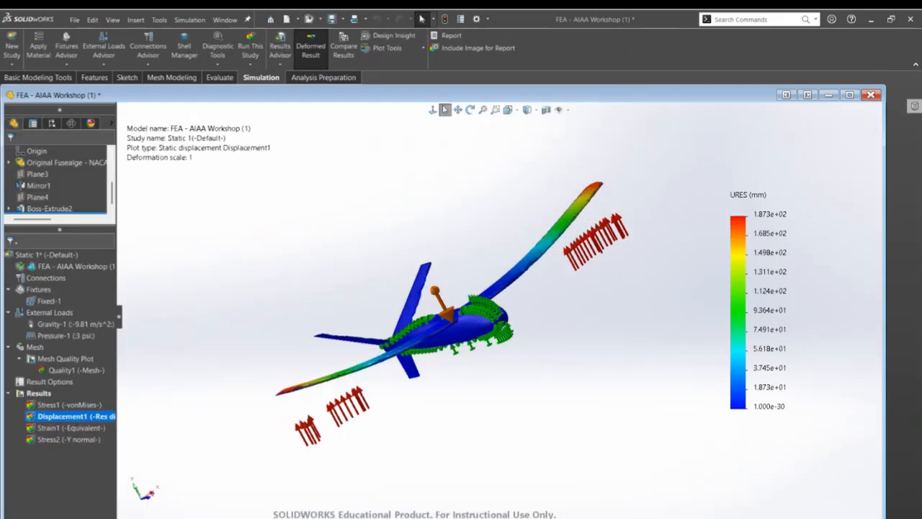
Create a new Frequency study named Frequency 1
{"action": "left_click", "coordinate": [54, 517]}
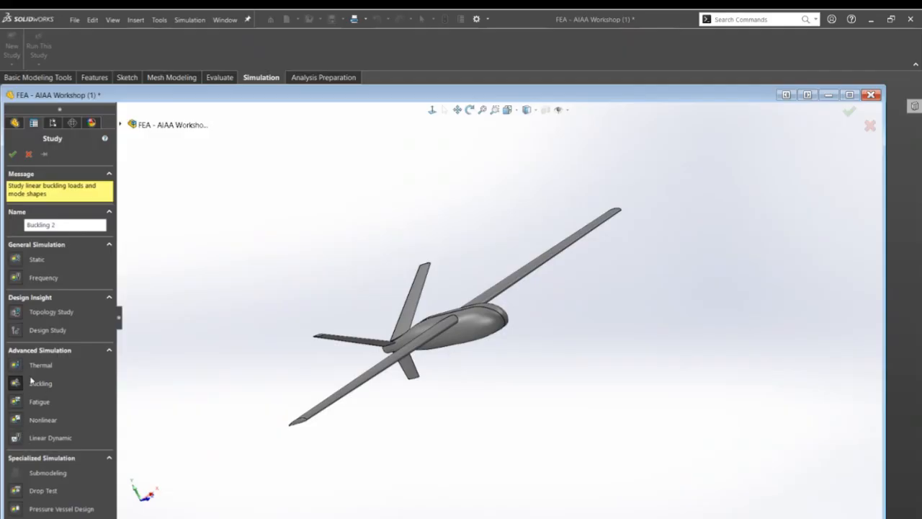
{"action": "left_click", "coordinate": [21, 280]}
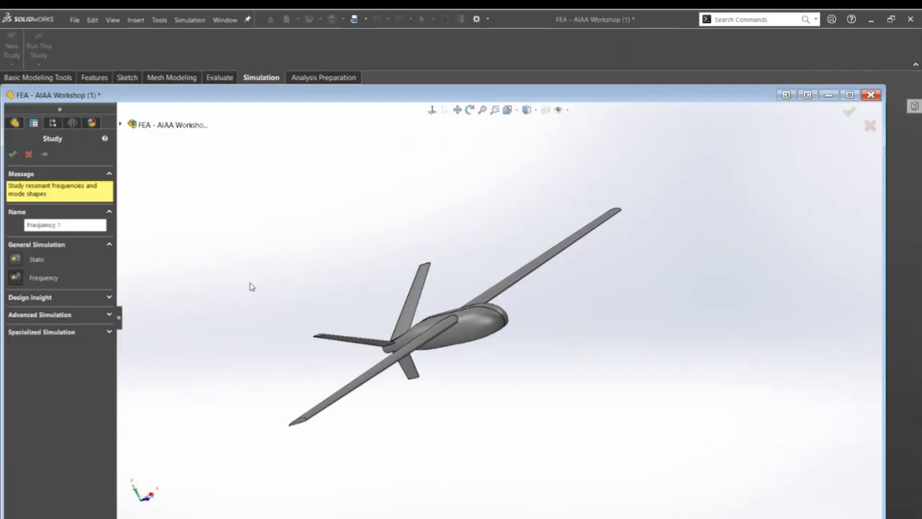
{"action": "left_click", "coordinate": [14, 154]}
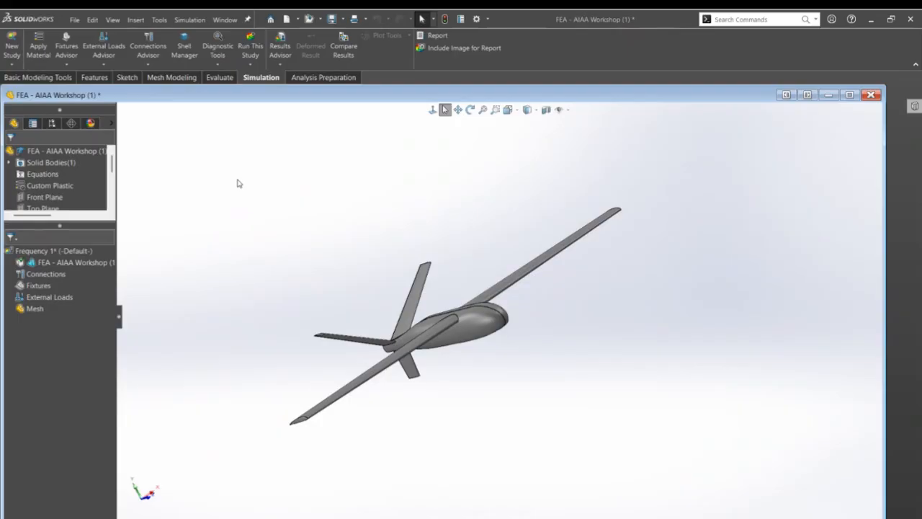
Start a Fixed Geometry fixture in the frequency study and select the three edges along the fuselage's upper seam
{"action": "middle_click_drag", "start_coordinate": [255, 255], "coordinate": [343, 276]}
{"action": "scroll", "coordinate": [467, 346], "scroll_direction": "down", "scroll_amount": 5}
{"action": "scroll", "coordinate": [387, 358], "scroll_direction": "up", "scroll_amount": 3}
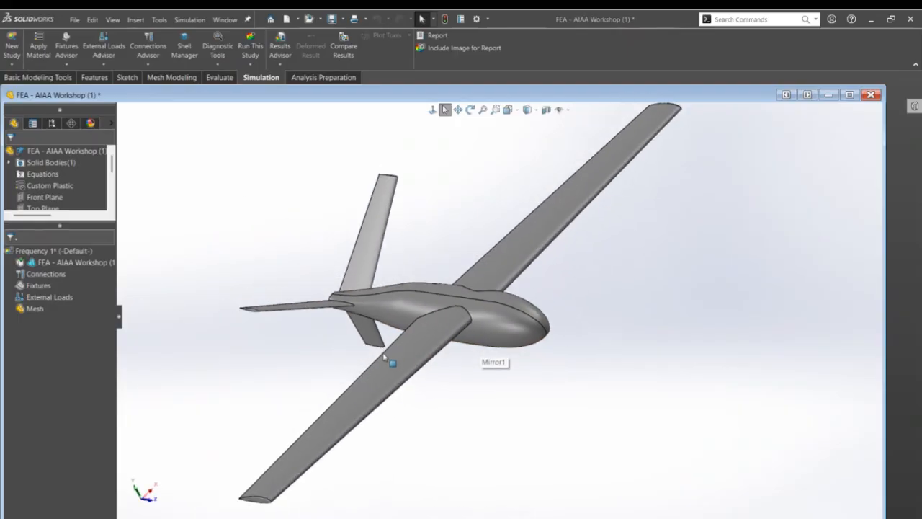
{"action": "right_click", "coordinate": [43, 287]}
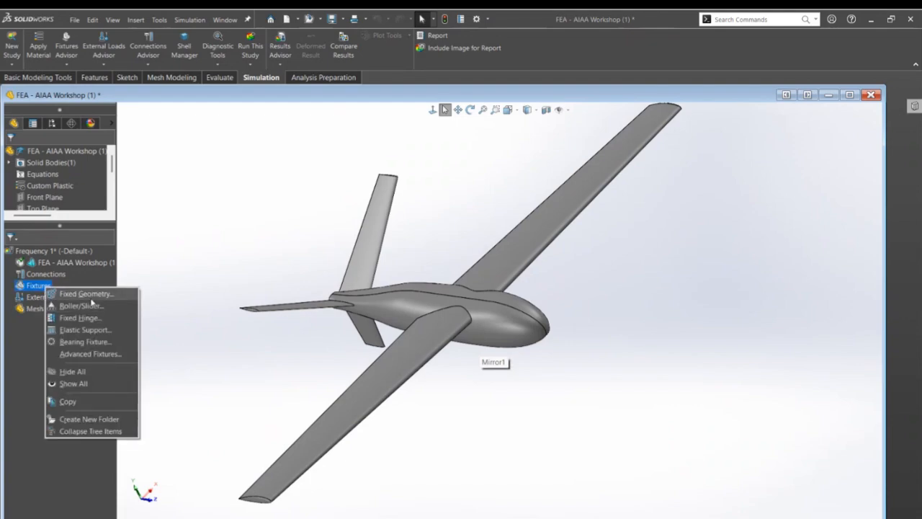
{"action": "left_click", "coordinate": [90, 296]}
{"action": "left_click", "coordinate": [465, 299]}
{"action": "left_click", "coordinate": [464, 299]}
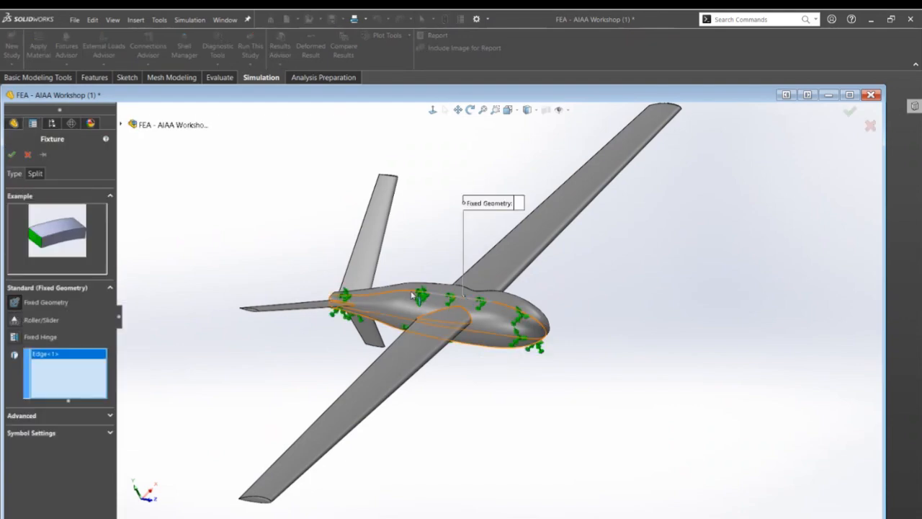
{"action": "left_click", "coordinate": [408, 291]}
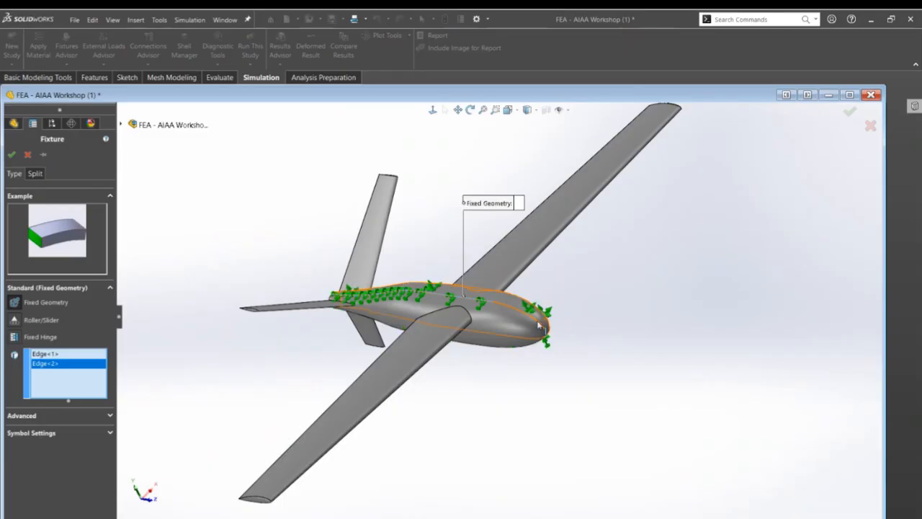
{"action": "left_click", "coordinate": [545, 329]}
Add the three edges along the fuselage's underside seam to the frequency study's fixed geometry and apply the fixture
{"action": "middle_click_drag", "start_coordinate": [546, 330], "coordinate": [496, 290]}
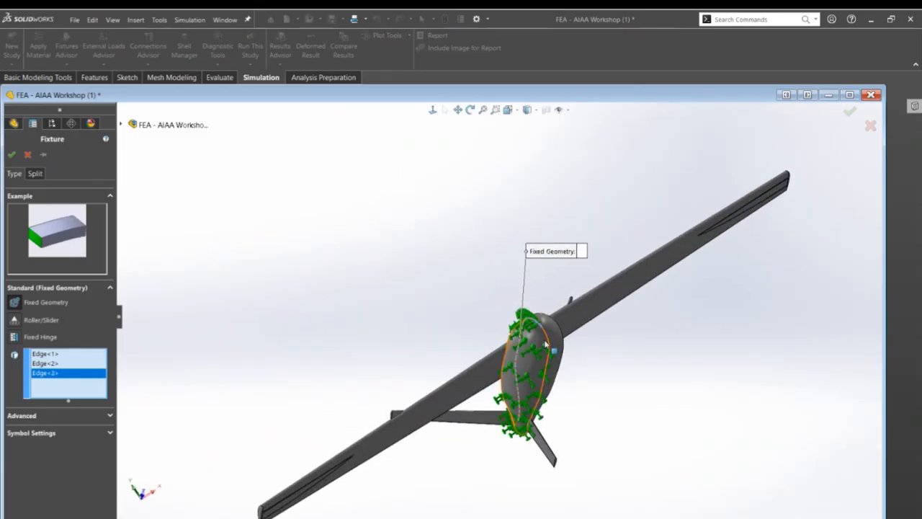
{"action": "left_click", "coordinate": [553, 360]}
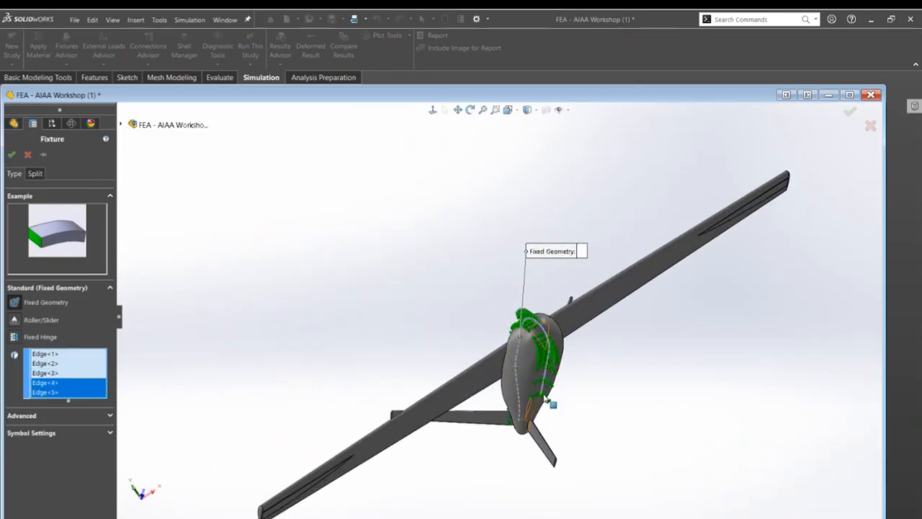
{"action": "left_click", "coordinate": [541, 411]}
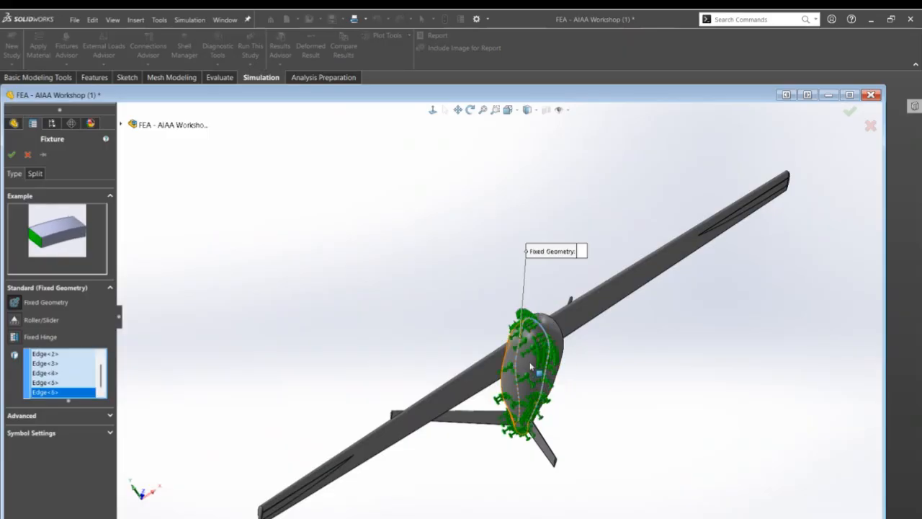
{"action": "middle_click_drag", "start_coordinate": [541, 340], "coordinate": [574, 372]}
{"action": "middle_click_drag", "start_coordinate": [427, 322], "coordinate": [461, 338]}
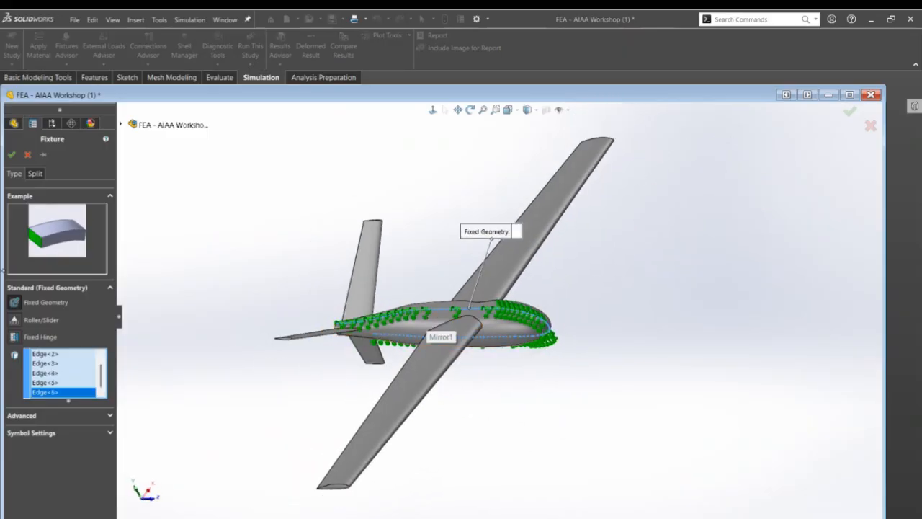
{"action": "left_click", "coordinate": [12, 154]}
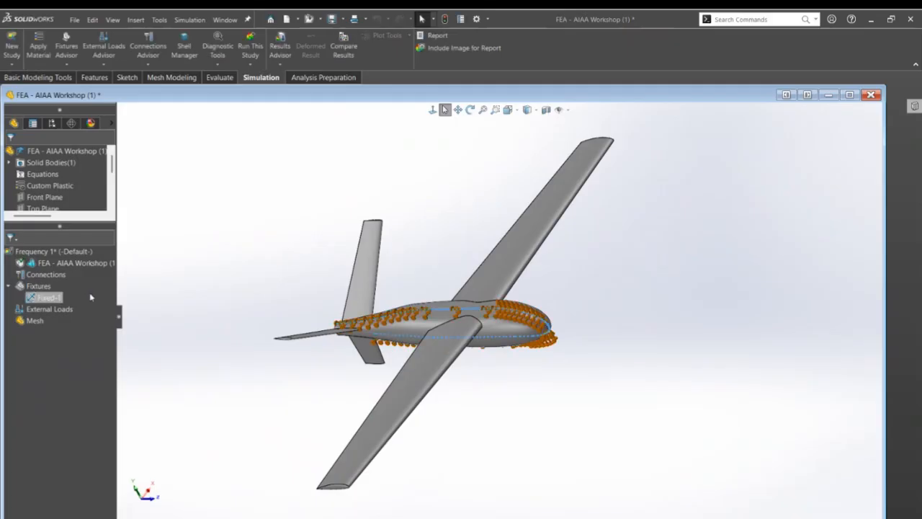
{"action": "right_click", "coordinate": [51, 310]}
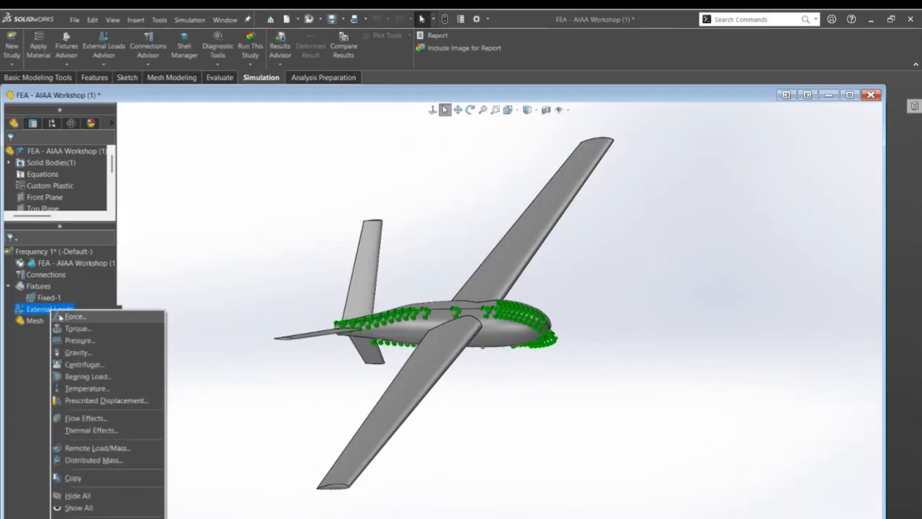
{"action": "left_click", "coordinate": [231, 271]}
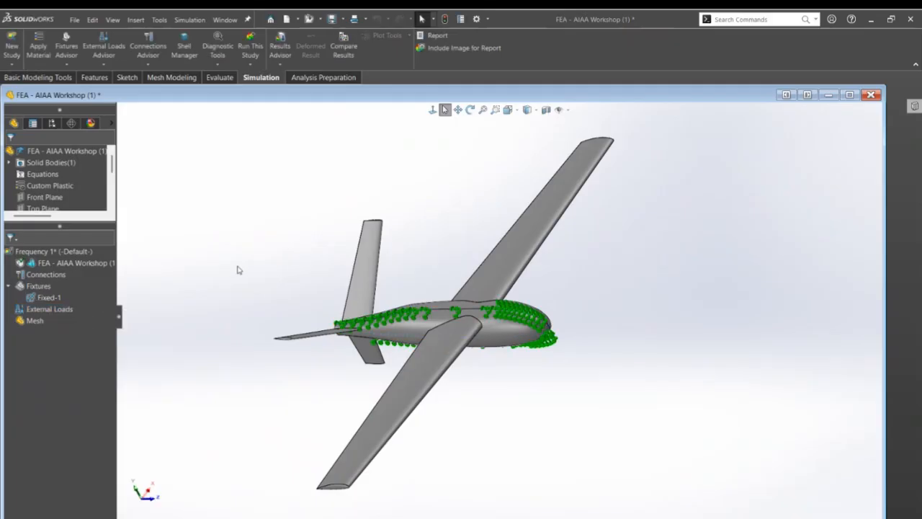
Create a standard mesh at coarse density for the frequency study and run the study
{"action": "right_click", "coordinate": [34, 320]}
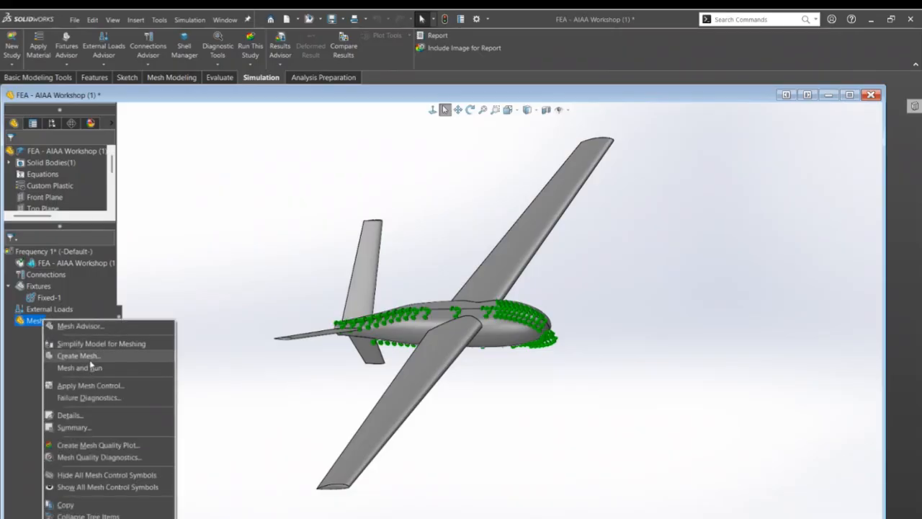
{"action": "left_click", "coordinate": [91, 360]}
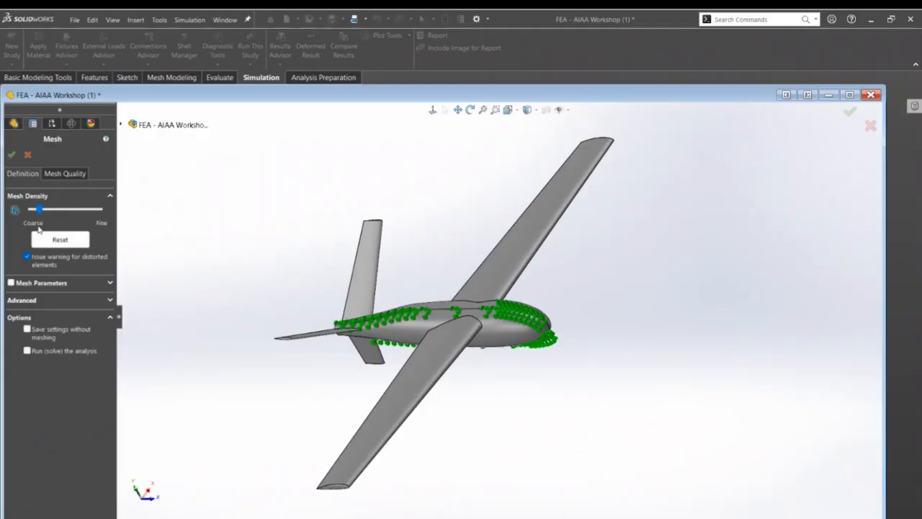
{"action": "left_click", "coordinate": [112, 286]}
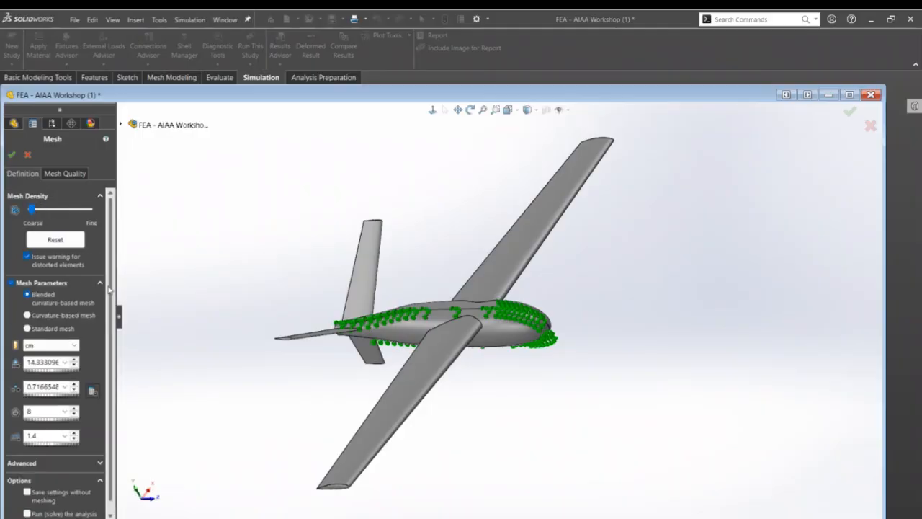
{"action": "left_click", "coordinate": [38, 330]}
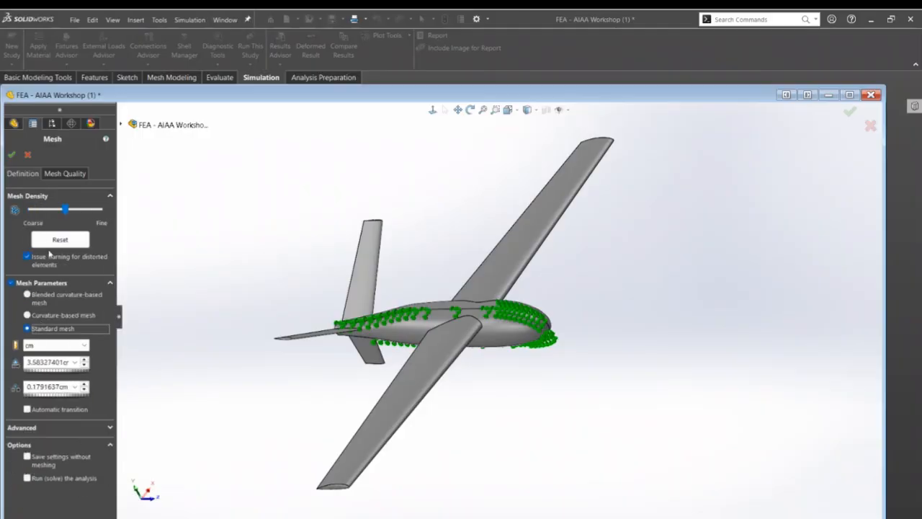
{"action": "left_click_drag", "start_coordinate": [57, 210], "coordinate": [30, 210]}
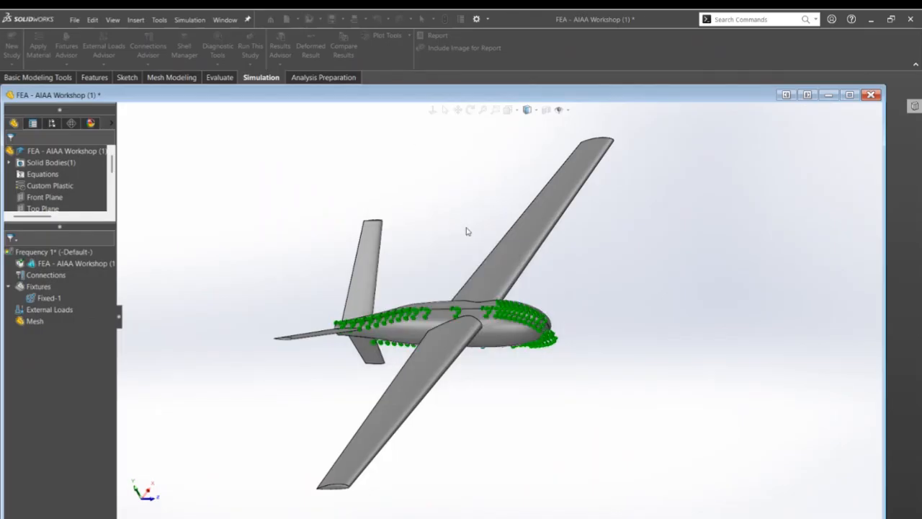
{"action": "left_click", "coordinate": [250, 45]}
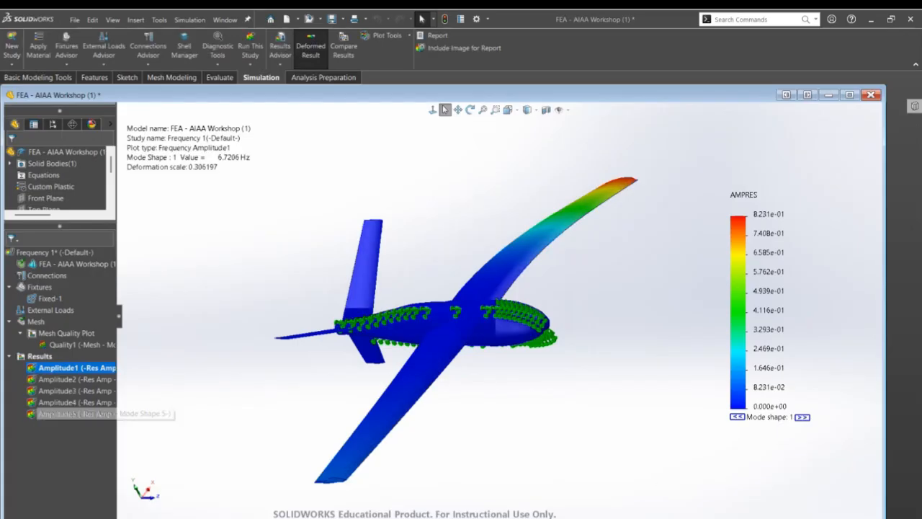
Cycle the Amplitude1 plot through mode shapes 1 to 5 and back to the first to review each mode's deformation
{"action": "left_click", "coordinate": [802, 417]}
{"action": "left_click", "coordinate": [802, 417]}
{"action": "left_click", "coordinate": [801, 417]}
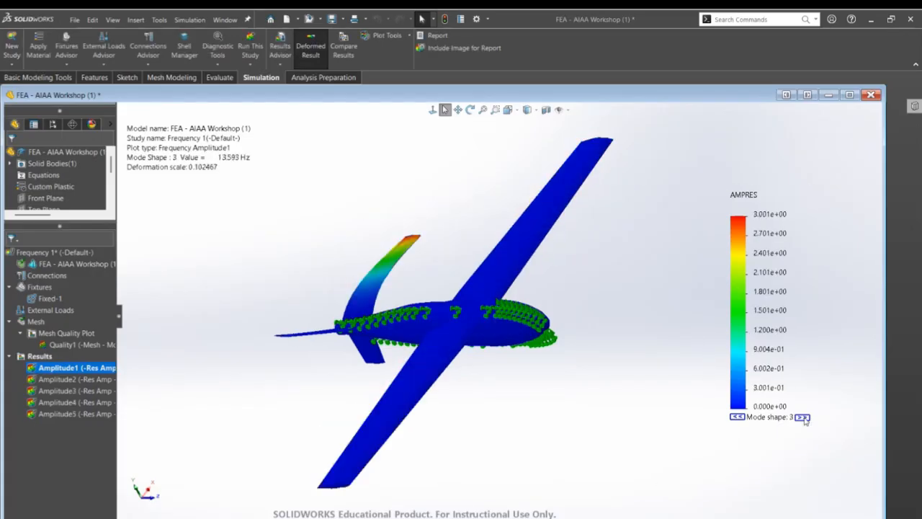
{"action": "left_click", "coordinate": [801, 417]}
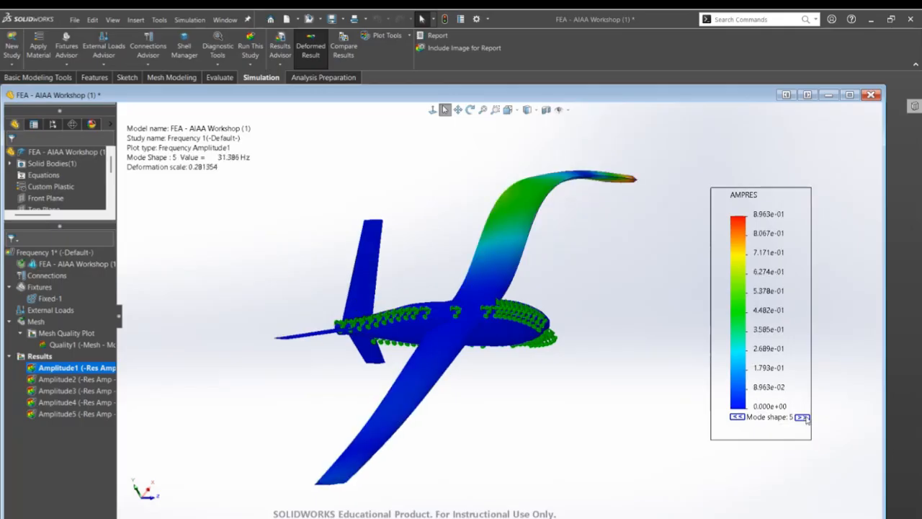
{"action": "double_click", "coordinate": [806, 419]}
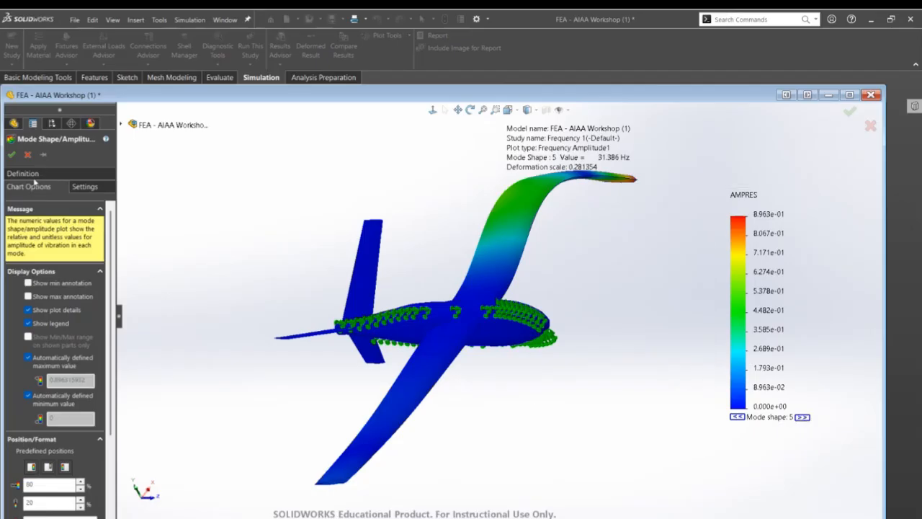
{"action": "left_click", "coordinate": [27, 155]}
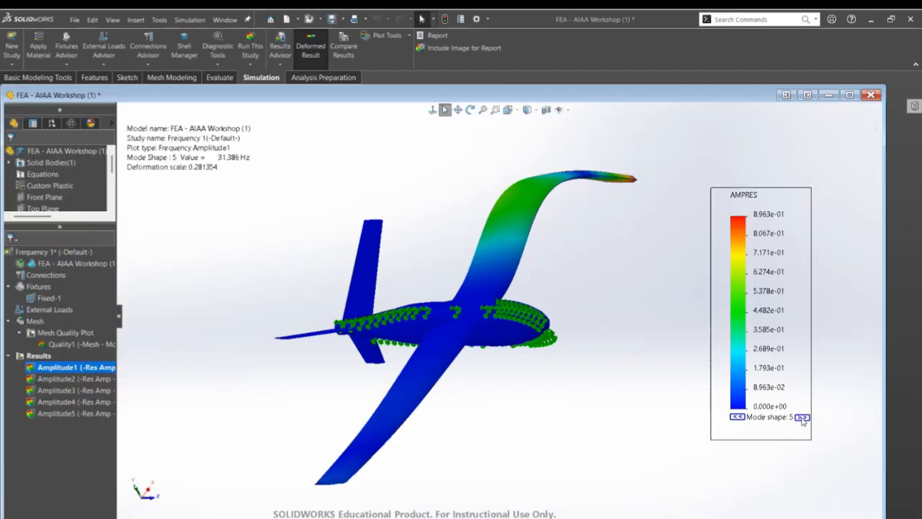
{"action": "left_click", "coordinate": [802, 417]}
Show the amplitude plots one after another from Amplitude5 down to Amplitude1 to compare the wing and tail mode shapes
{"action": "left_click", "coordinate": [75, 413]}
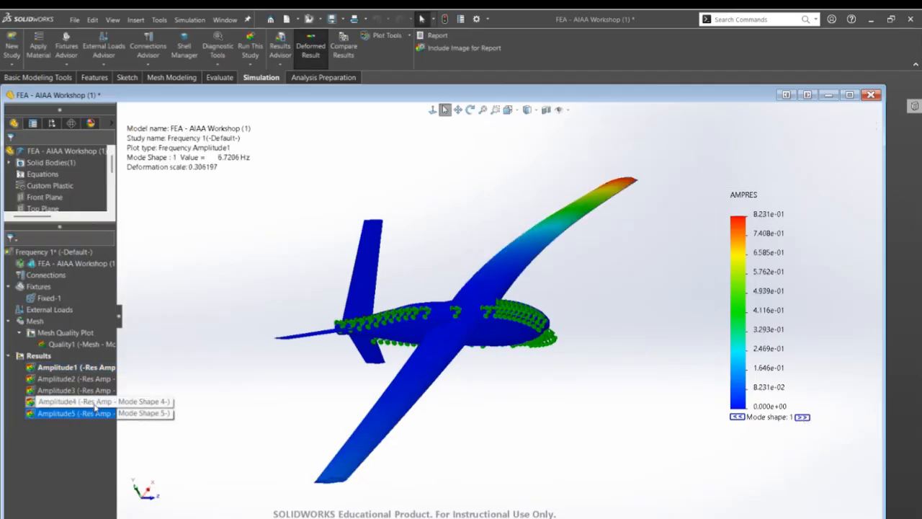
{"action": "right_click", "coordinate": [98, 412]}
{"action": "left_click", "coordinate": [111, 420]}
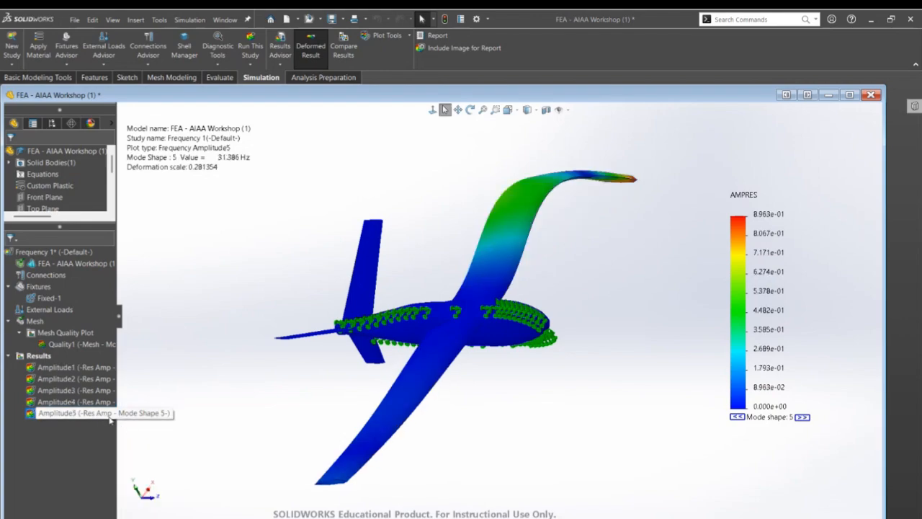
{"action": "right_click", "coordinate": [97, 401]}
{"action": "left_click", "coordinate": [110, 408]}
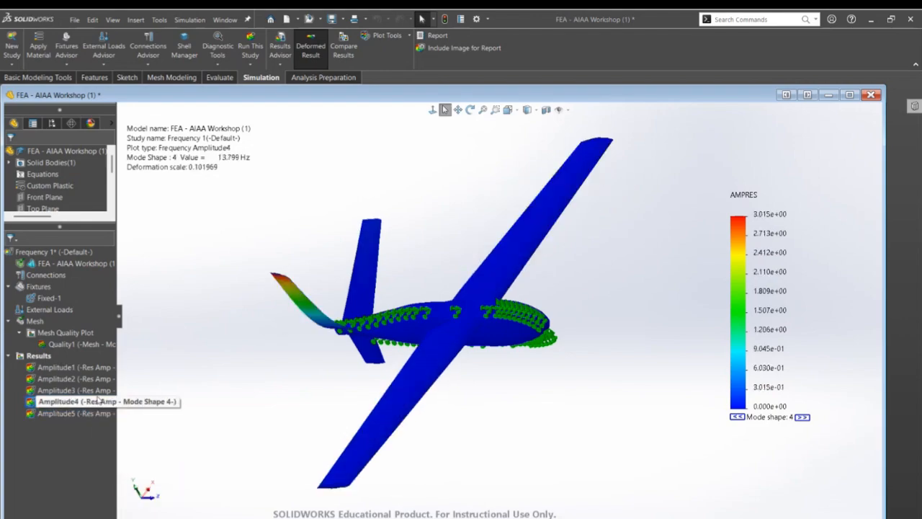
{"action": "right_click", "coordinate": [98, 390]}
{"action": "left_click", "coordinate": [110, 397]}
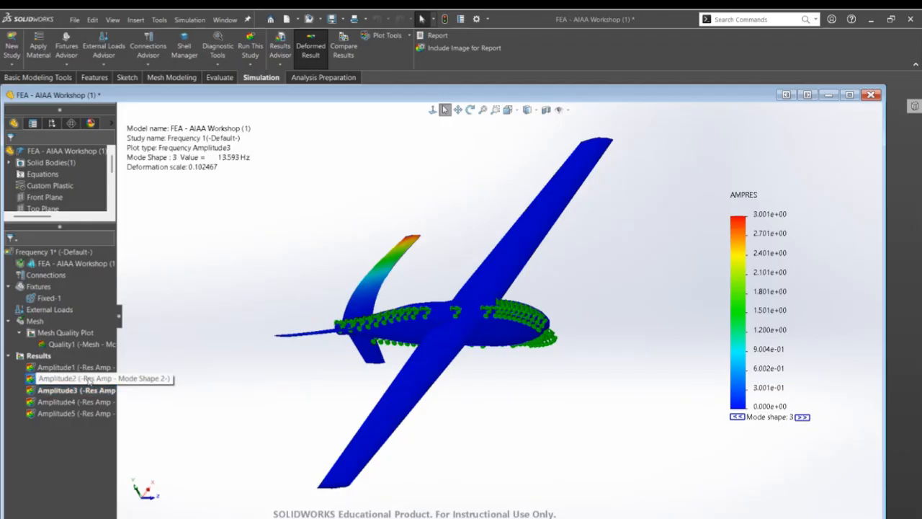
{"action": "right_click", "coordinate": [88, 379]}
{"action": "left_click", "coordinate": [108, 386]}
{"action": "right_click", "coordinate": [89, 367]}
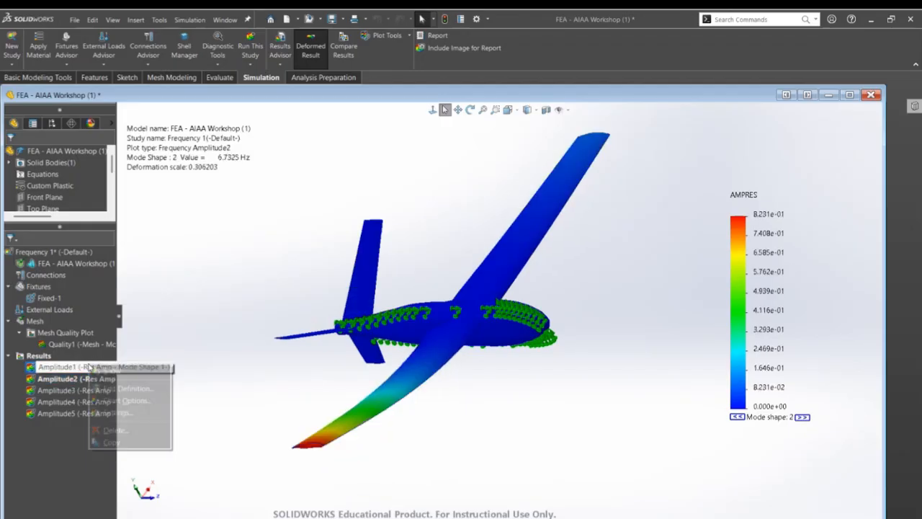
{"action": "left_click", "coordinate": [108, 376]}
Display the Amplitude5 plot and examine the wing's mode shape 5 deformation from several angles
{"action": "middle_click_drag", "start_coordinate": [336, 345], "coordinate": [396, 326]}
{"action": "right_click", "coordinate": [81, 414]}
{"action": "left_click", "coordinate": [108, 422]}
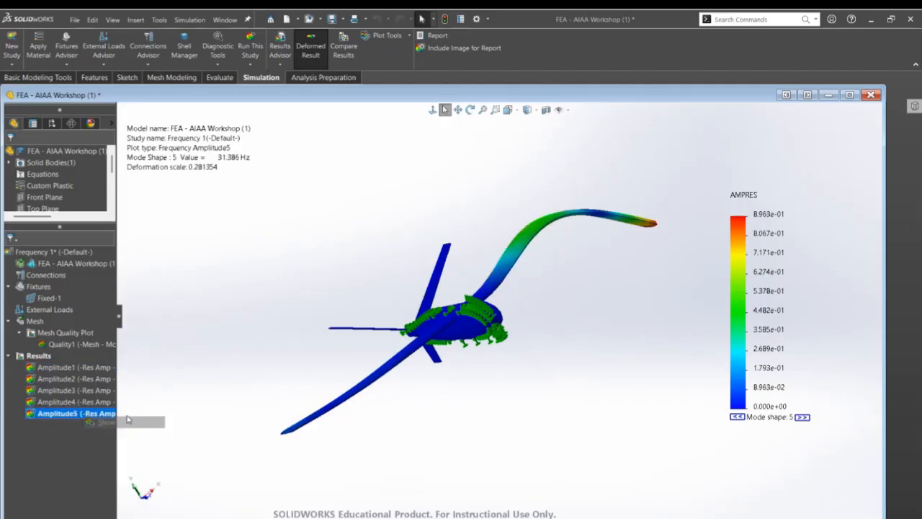
{"action": "middle_click_drag", "start_coordinate": [412, 341], "coordinate": [378, 367]}
{"action": "scroll", "coordinate": [465, 317], "scroll_direction": "up", "scroll_amount": 1}
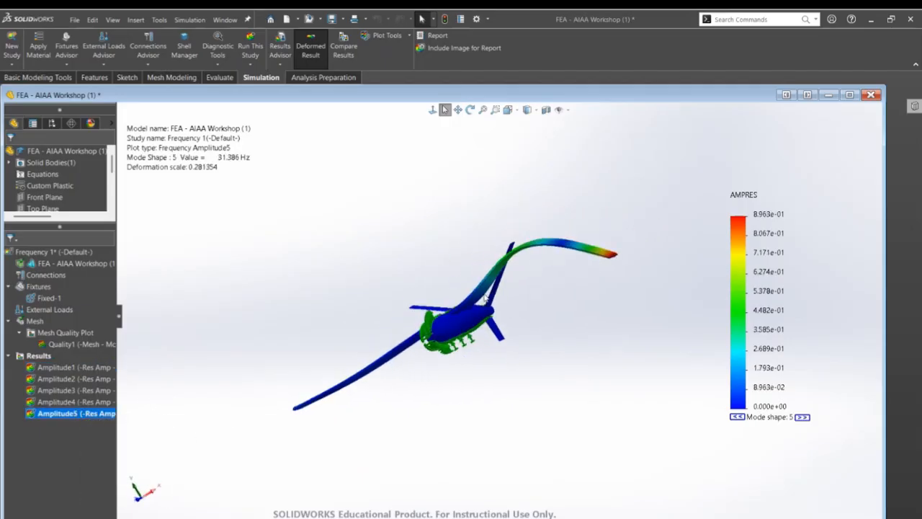
{"action": "scroll", "coordinate": [467, 315], "scroll_direction": "down", "scroll_amount": 2}
{"action": "middle_click_drag", "start_coordinate": [471, 340], "coordinate": [523, 330]}
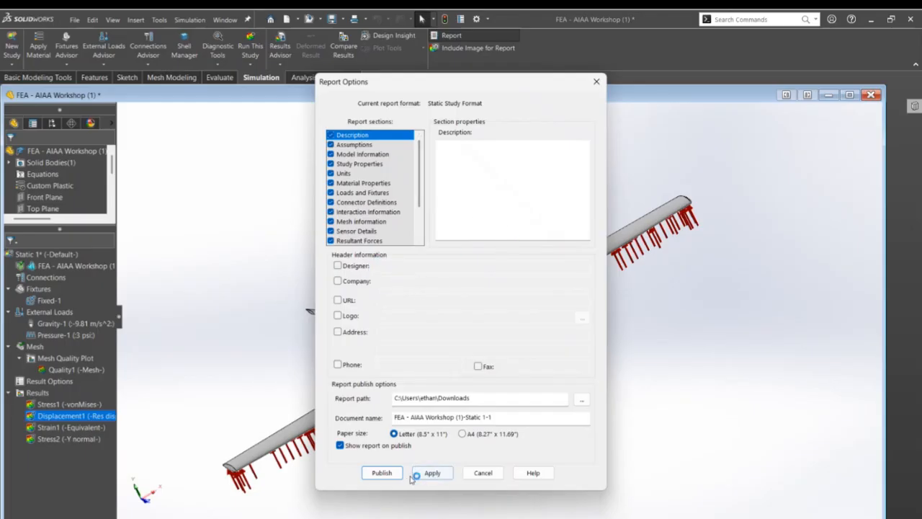
Publish the Static 1 study report in Letter size as "FEA - AIAA Workshop (1)-Static 1-1"
{"action": "left_click", "coordinate": [375, 473]}
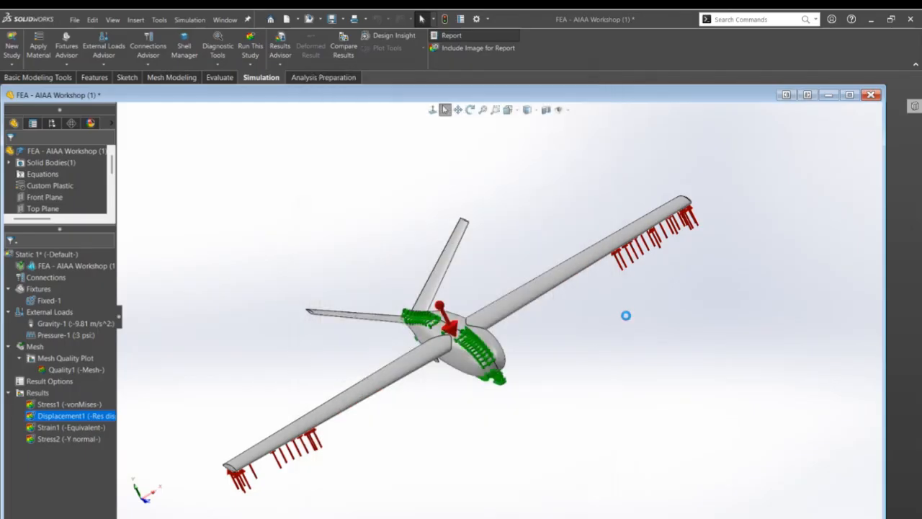